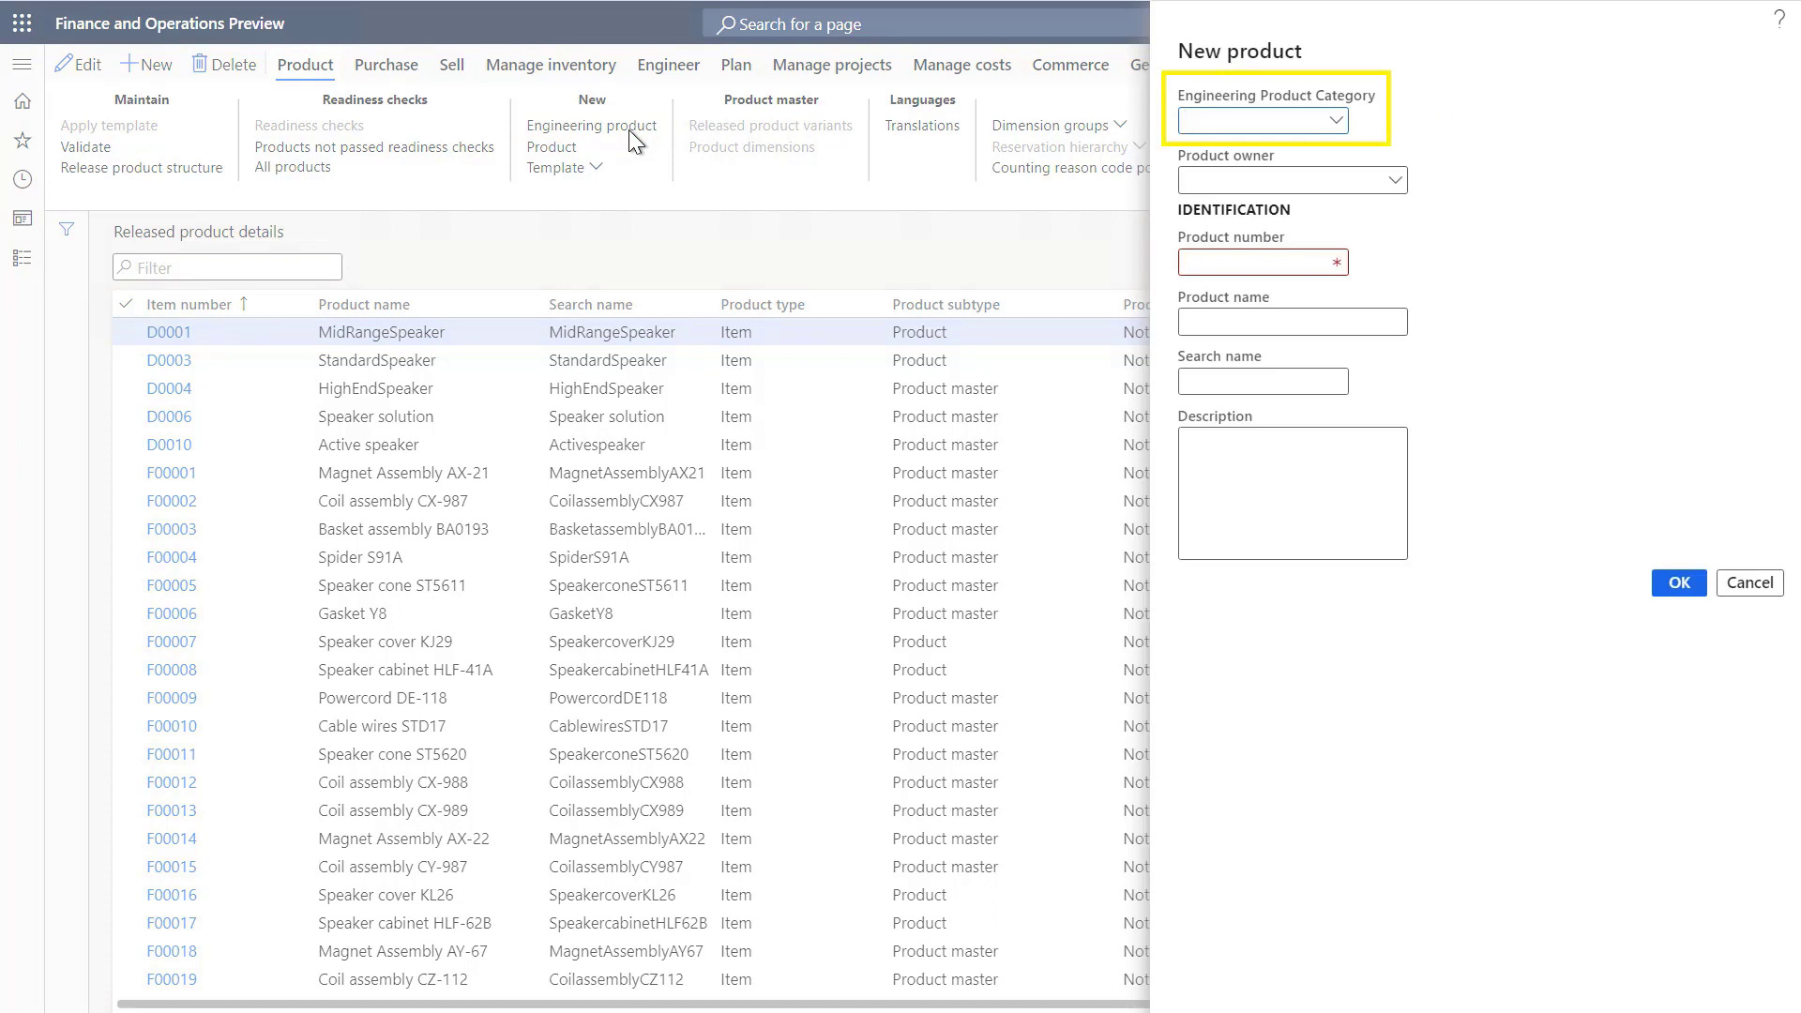
Step: Enter category Electrical components, product number FN00040 and name Power cord DE-140 so the search name fills
click(1333, 124)
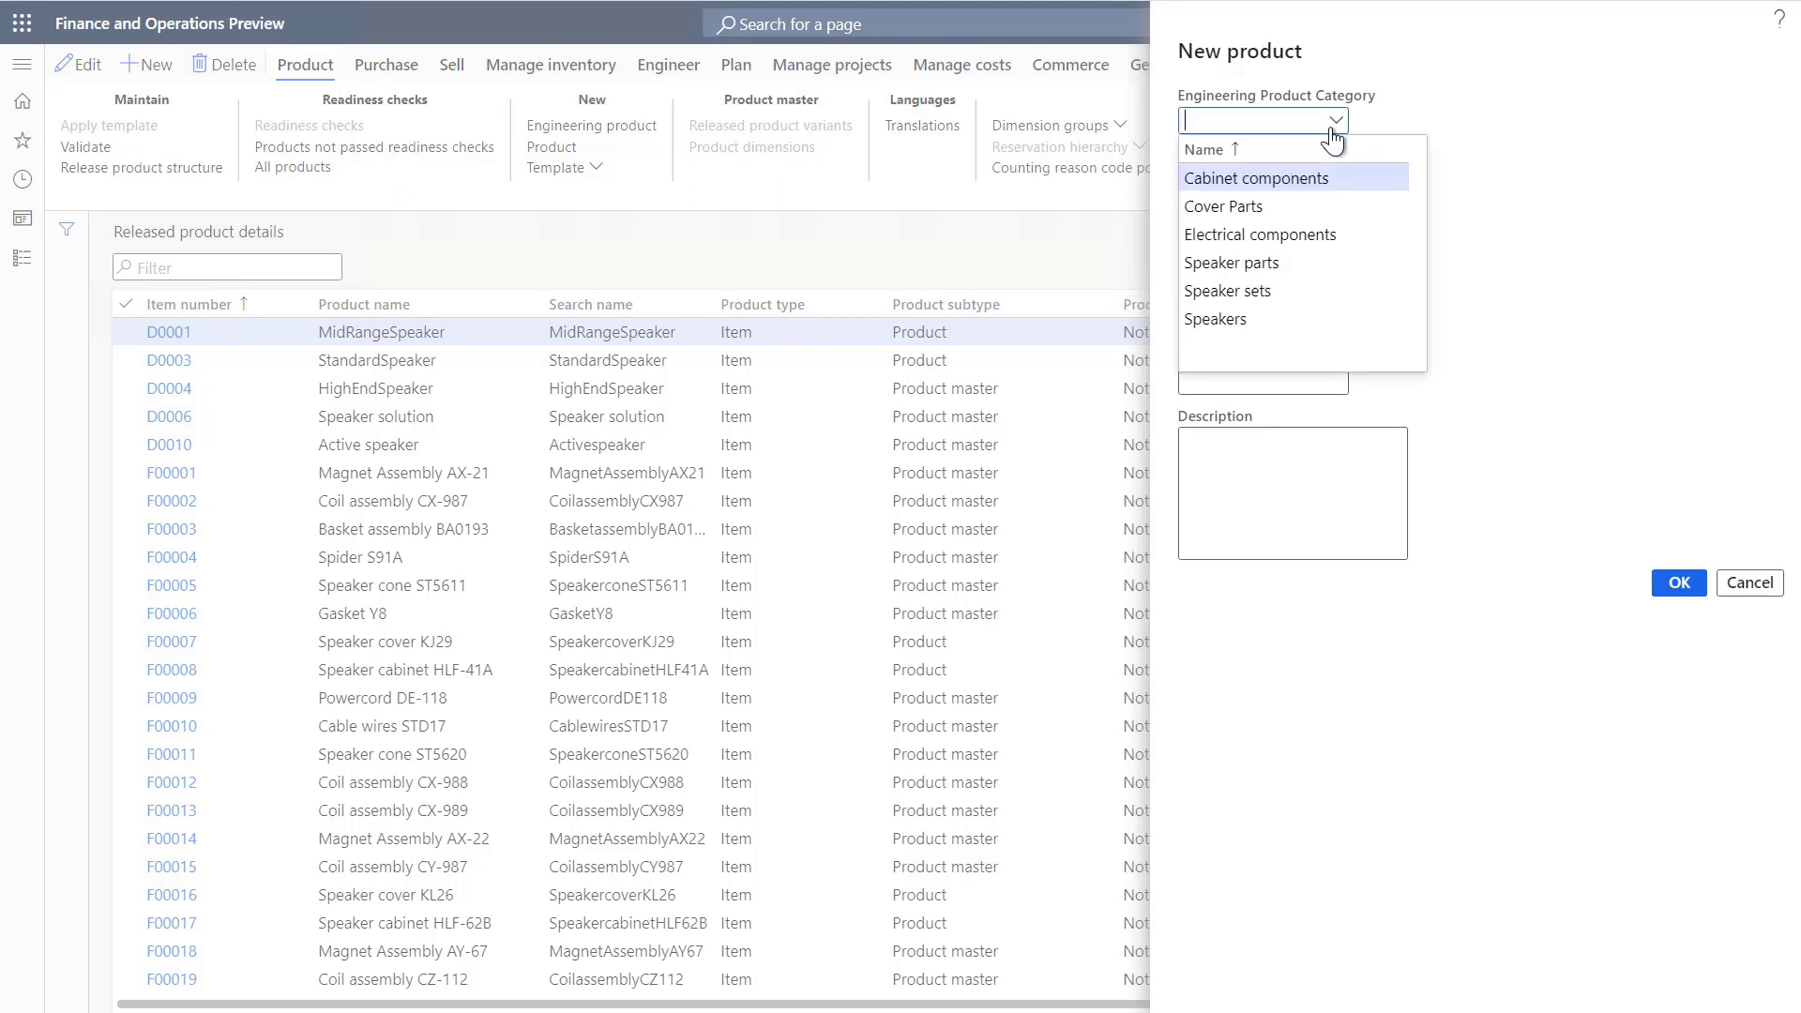
click(1327, 235)
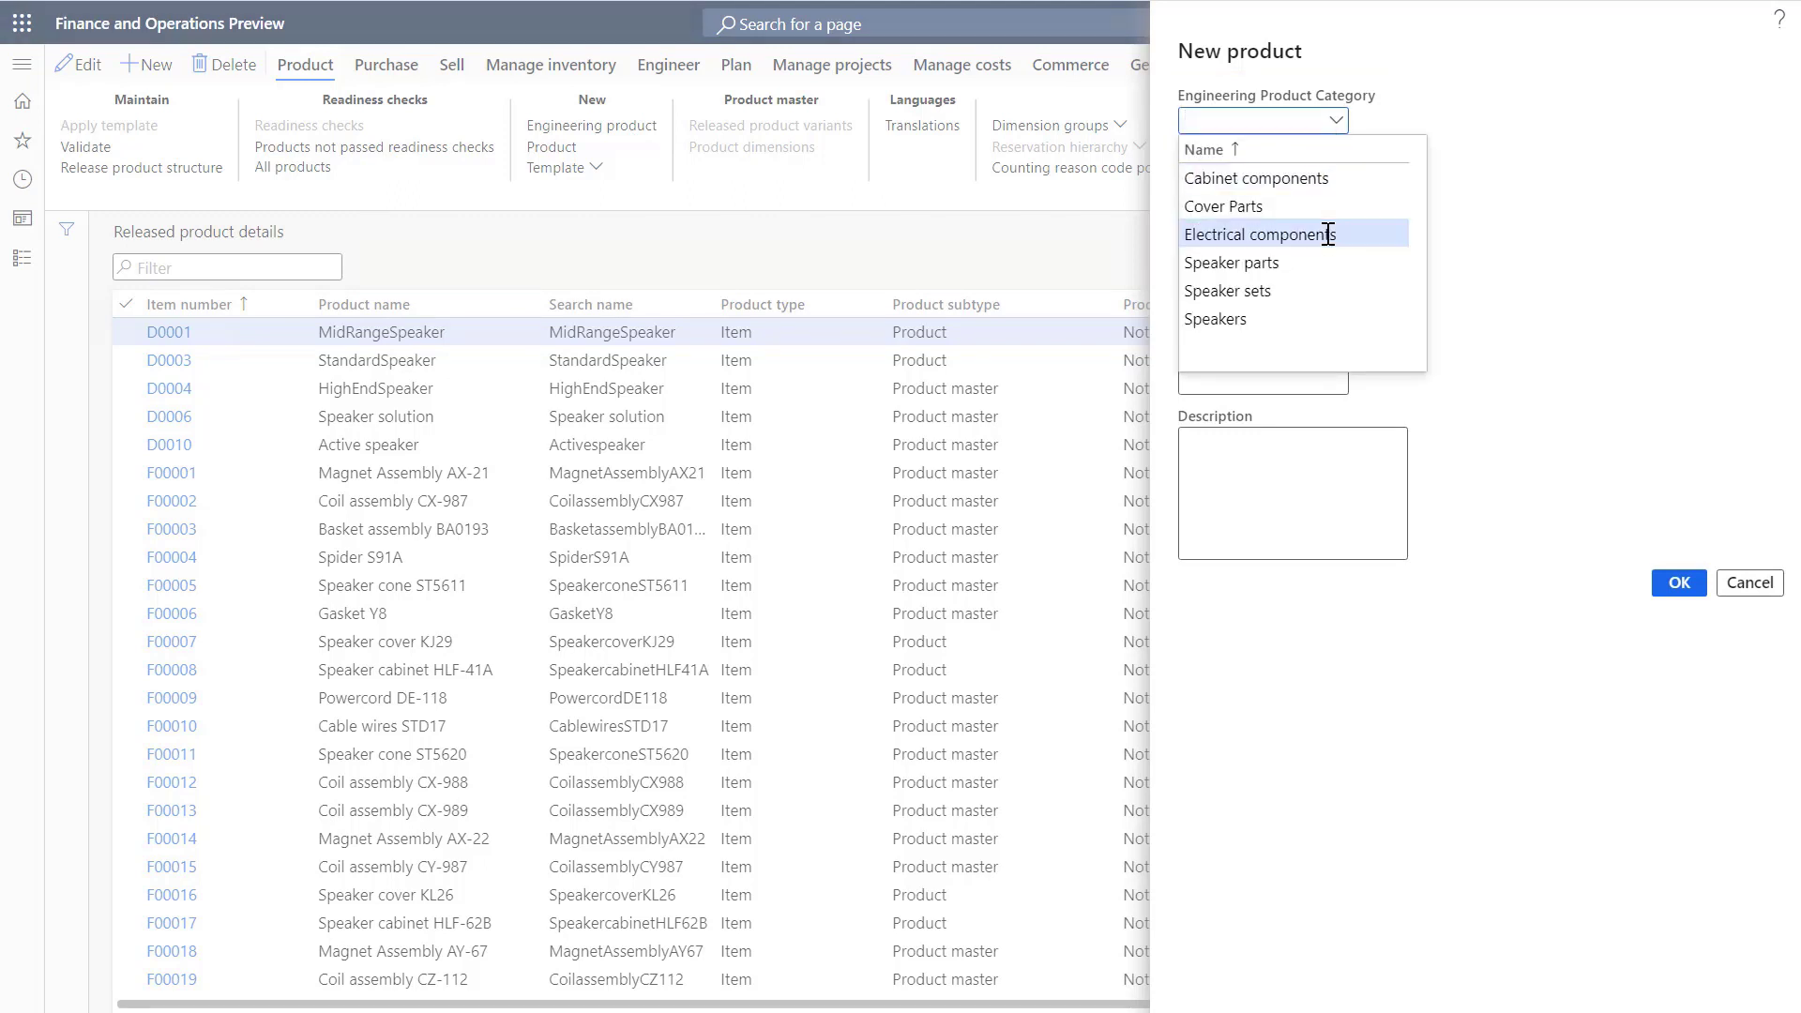
click(1327, 234)
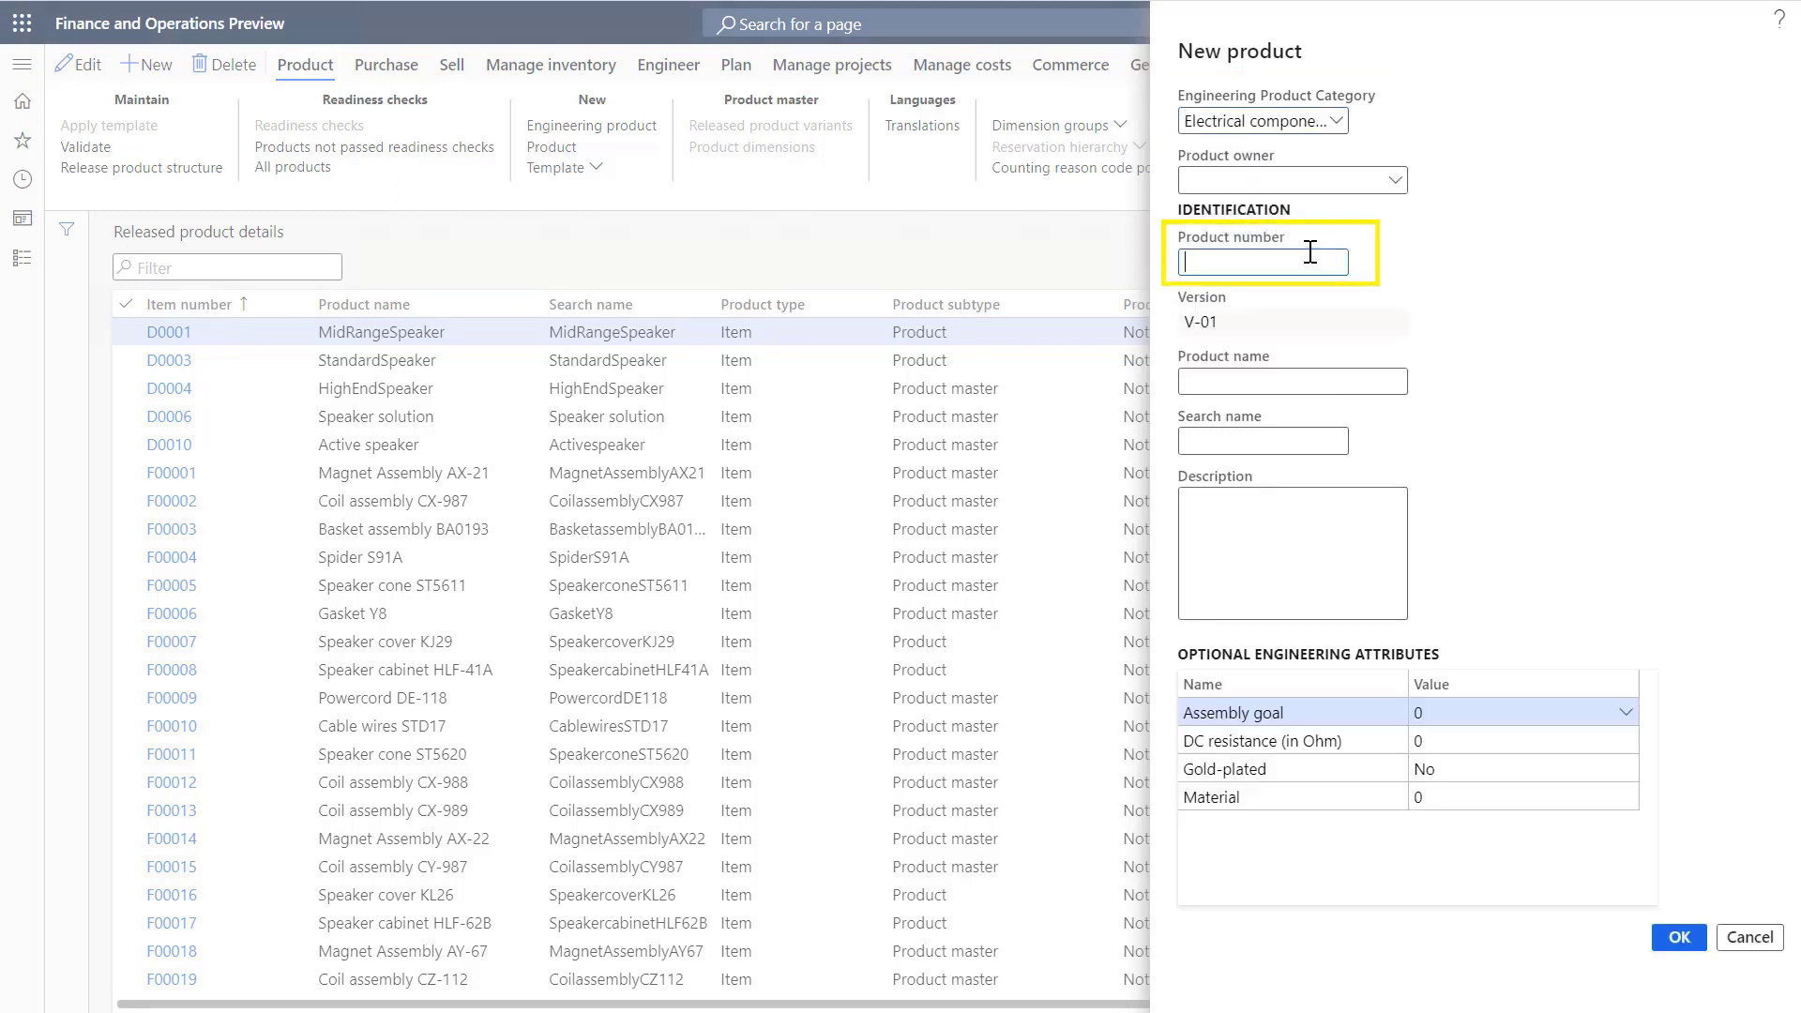
text(FN00040)
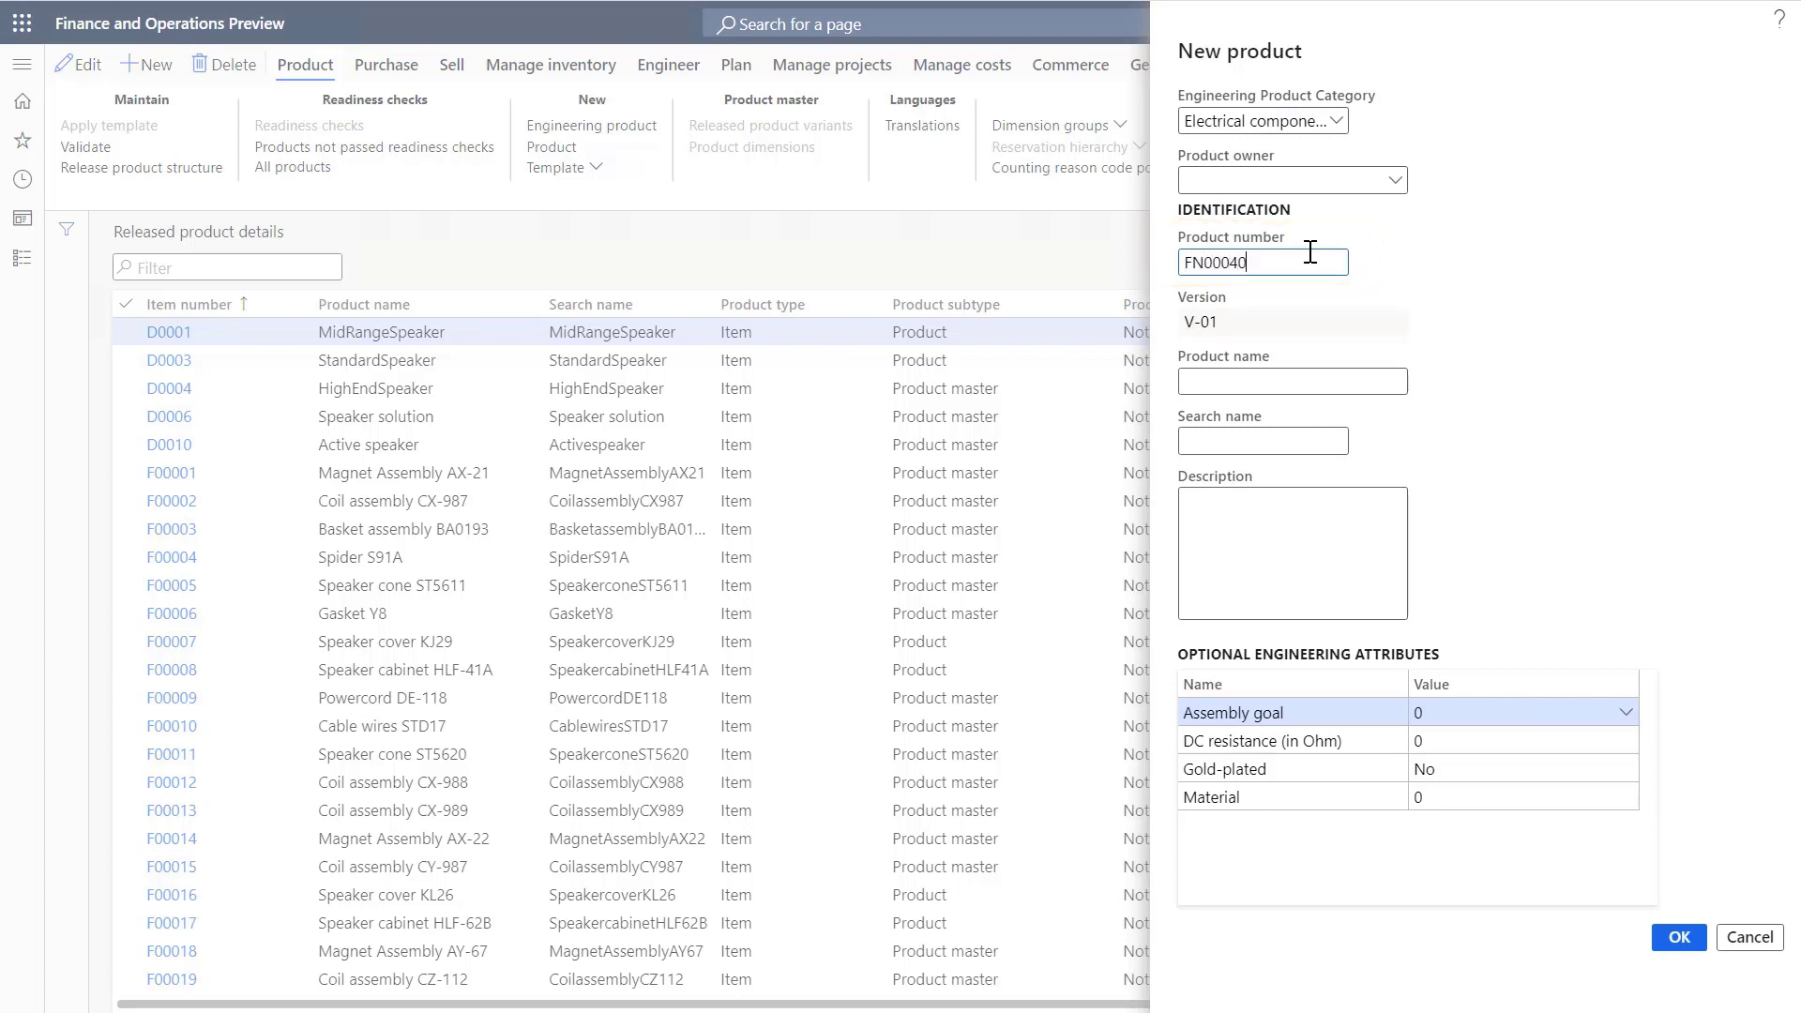
click(1375, 383)
text(Power)
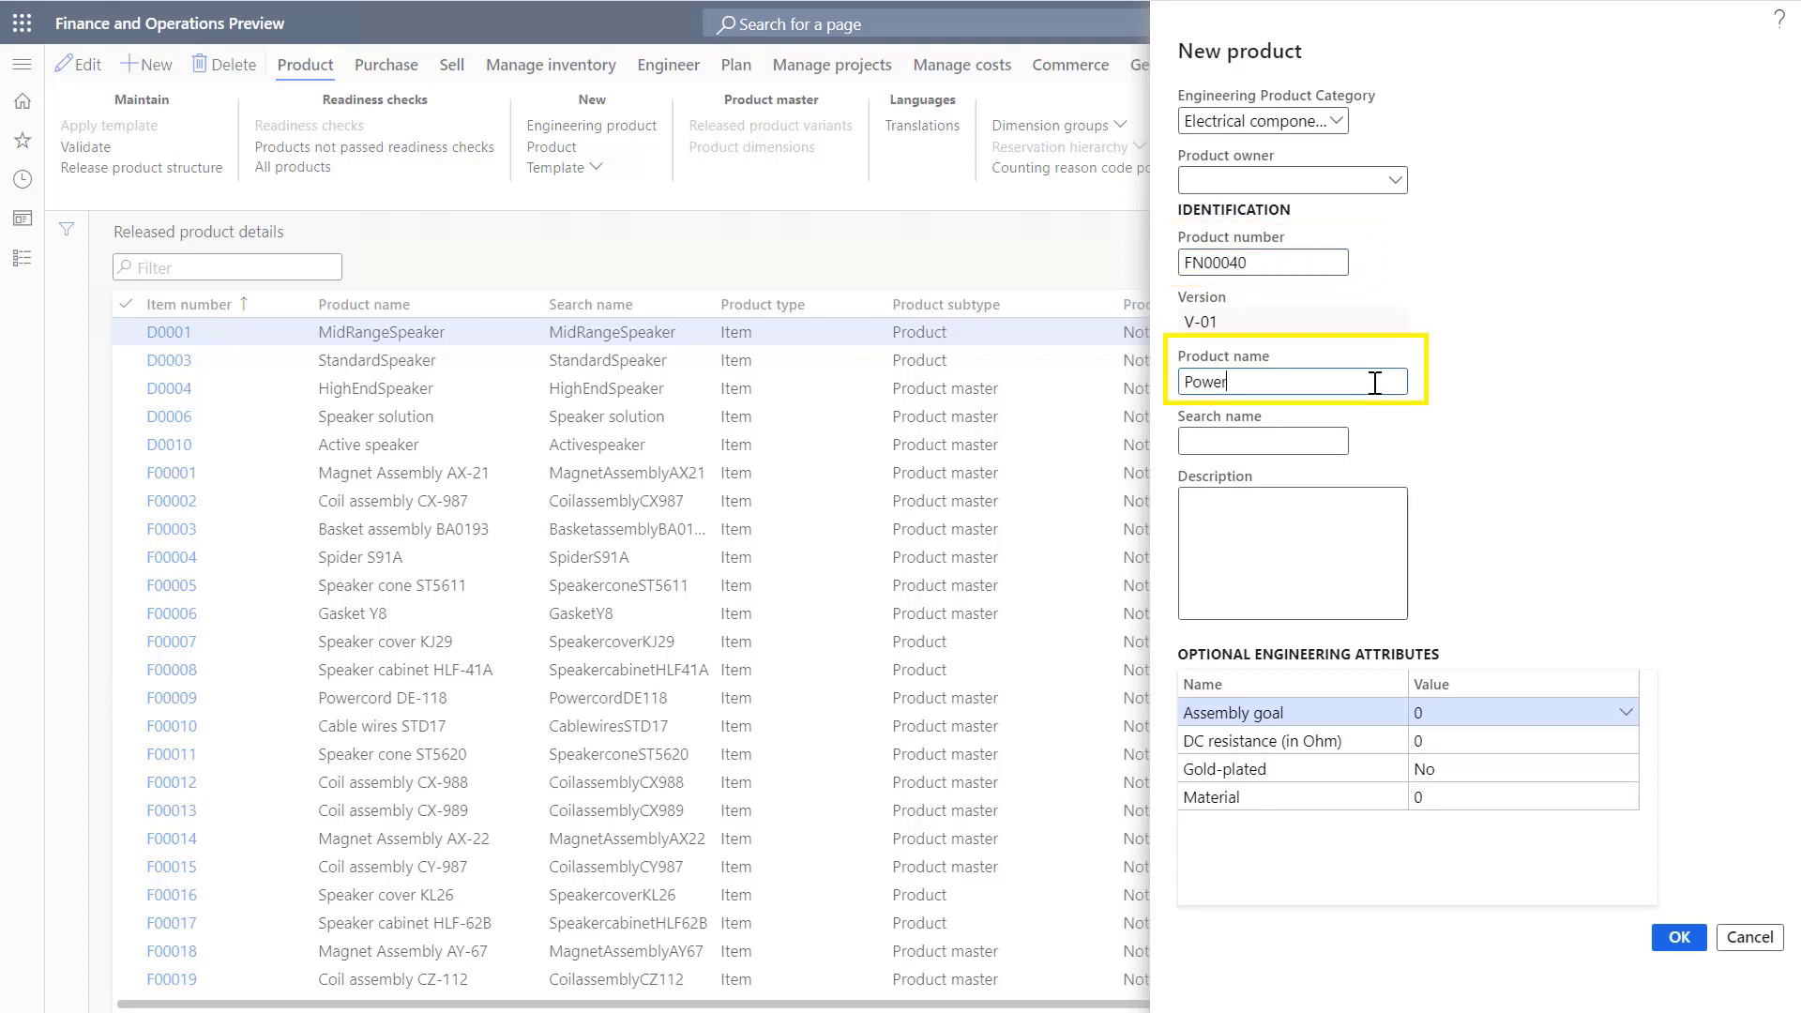
text( cord DE-140)
key(Tab)
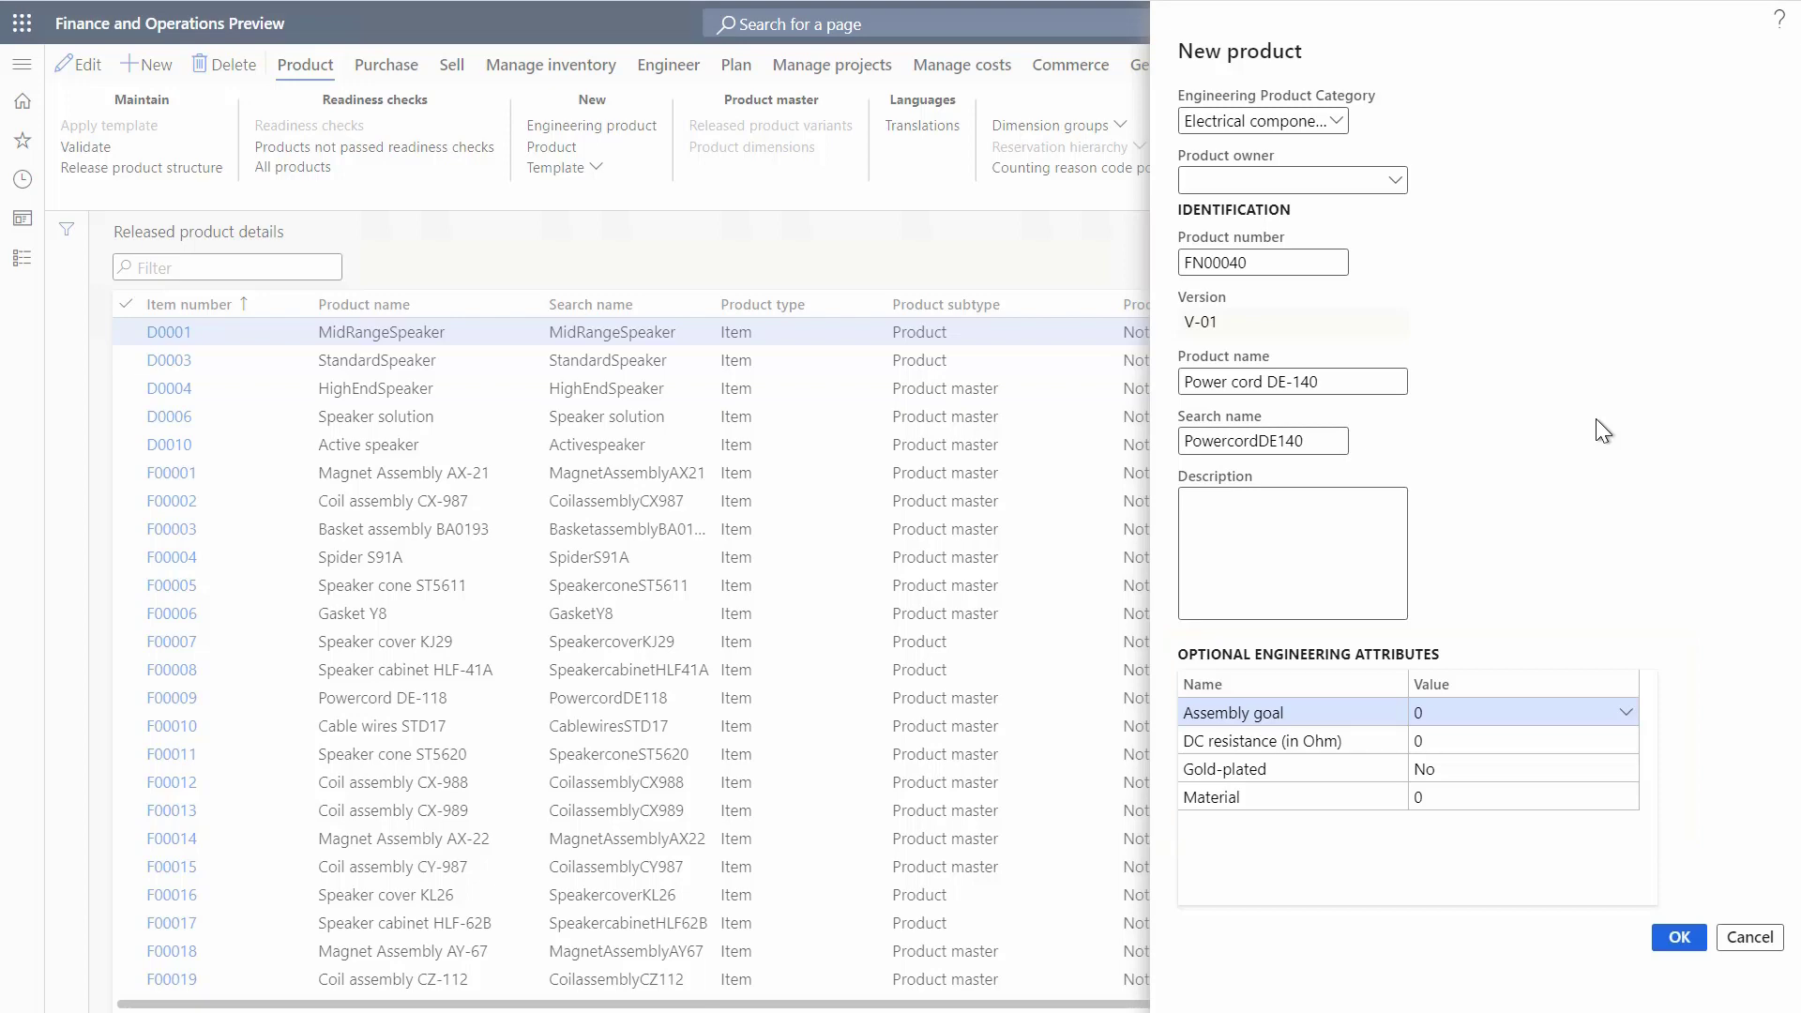
Step: Create product FN00040 Power cord DE-140 and open the details of its engineering version V-01
click(1682, 941)
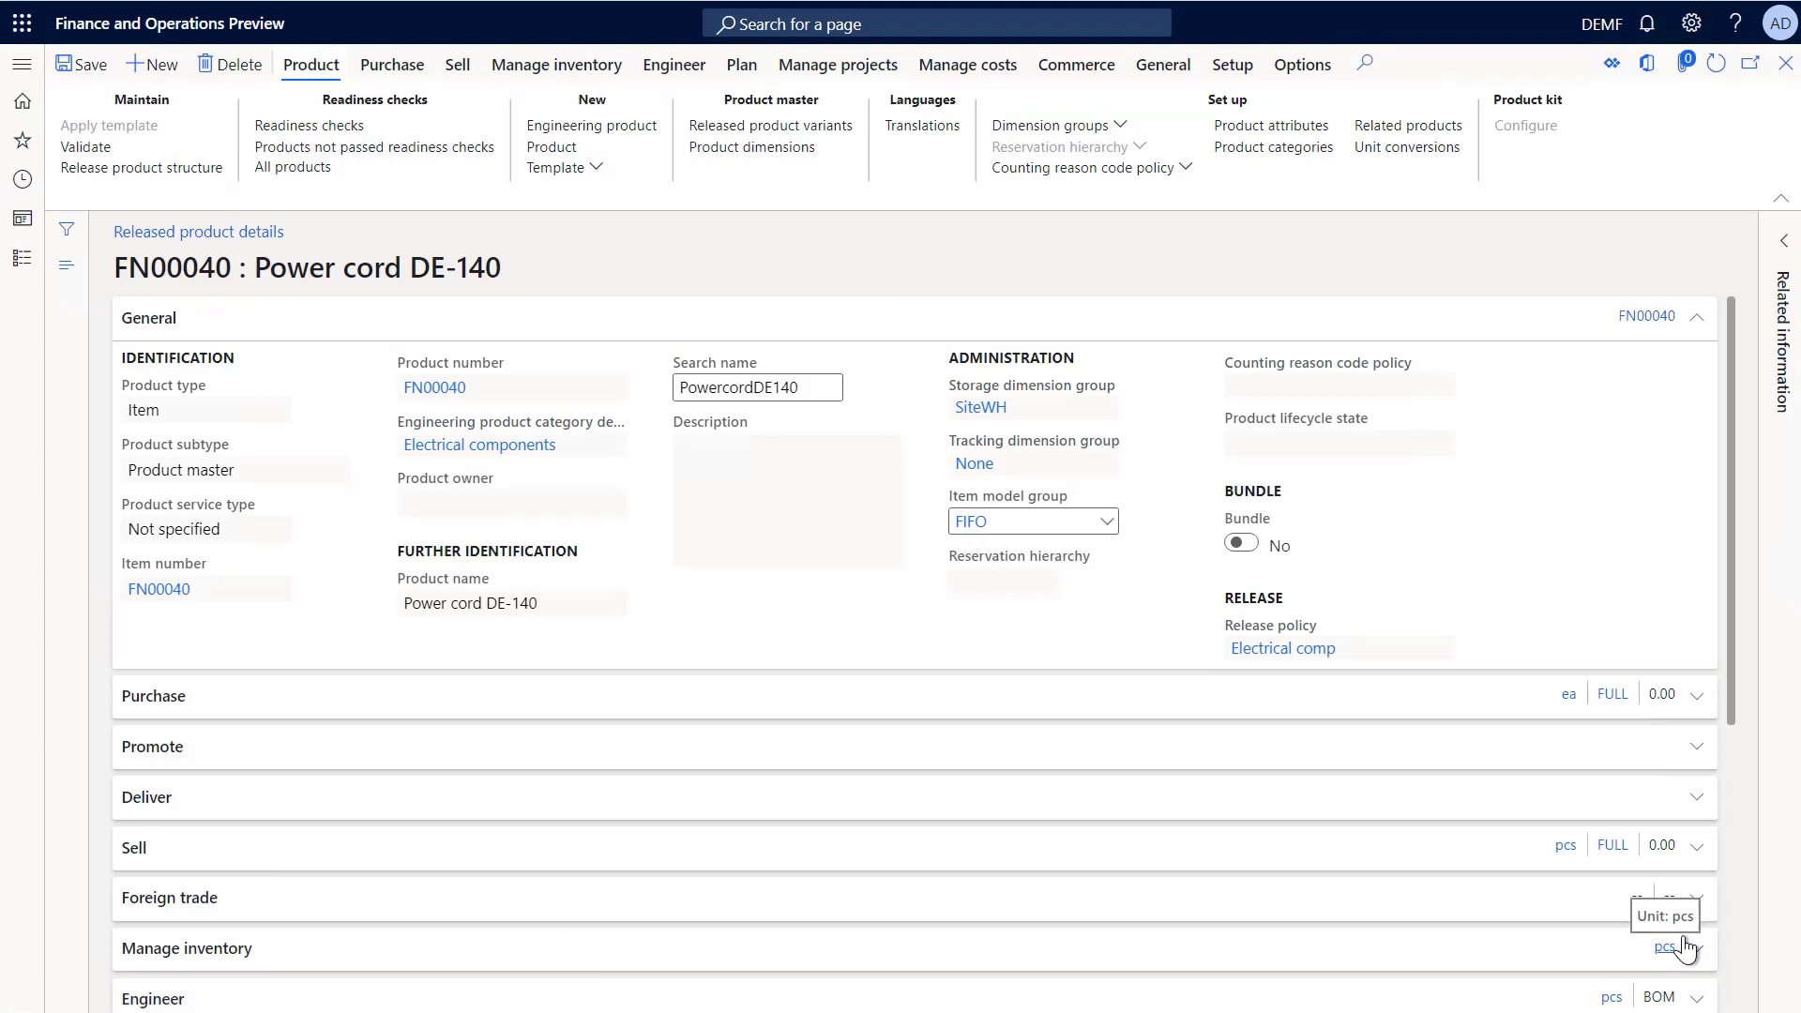
click(689, 70)
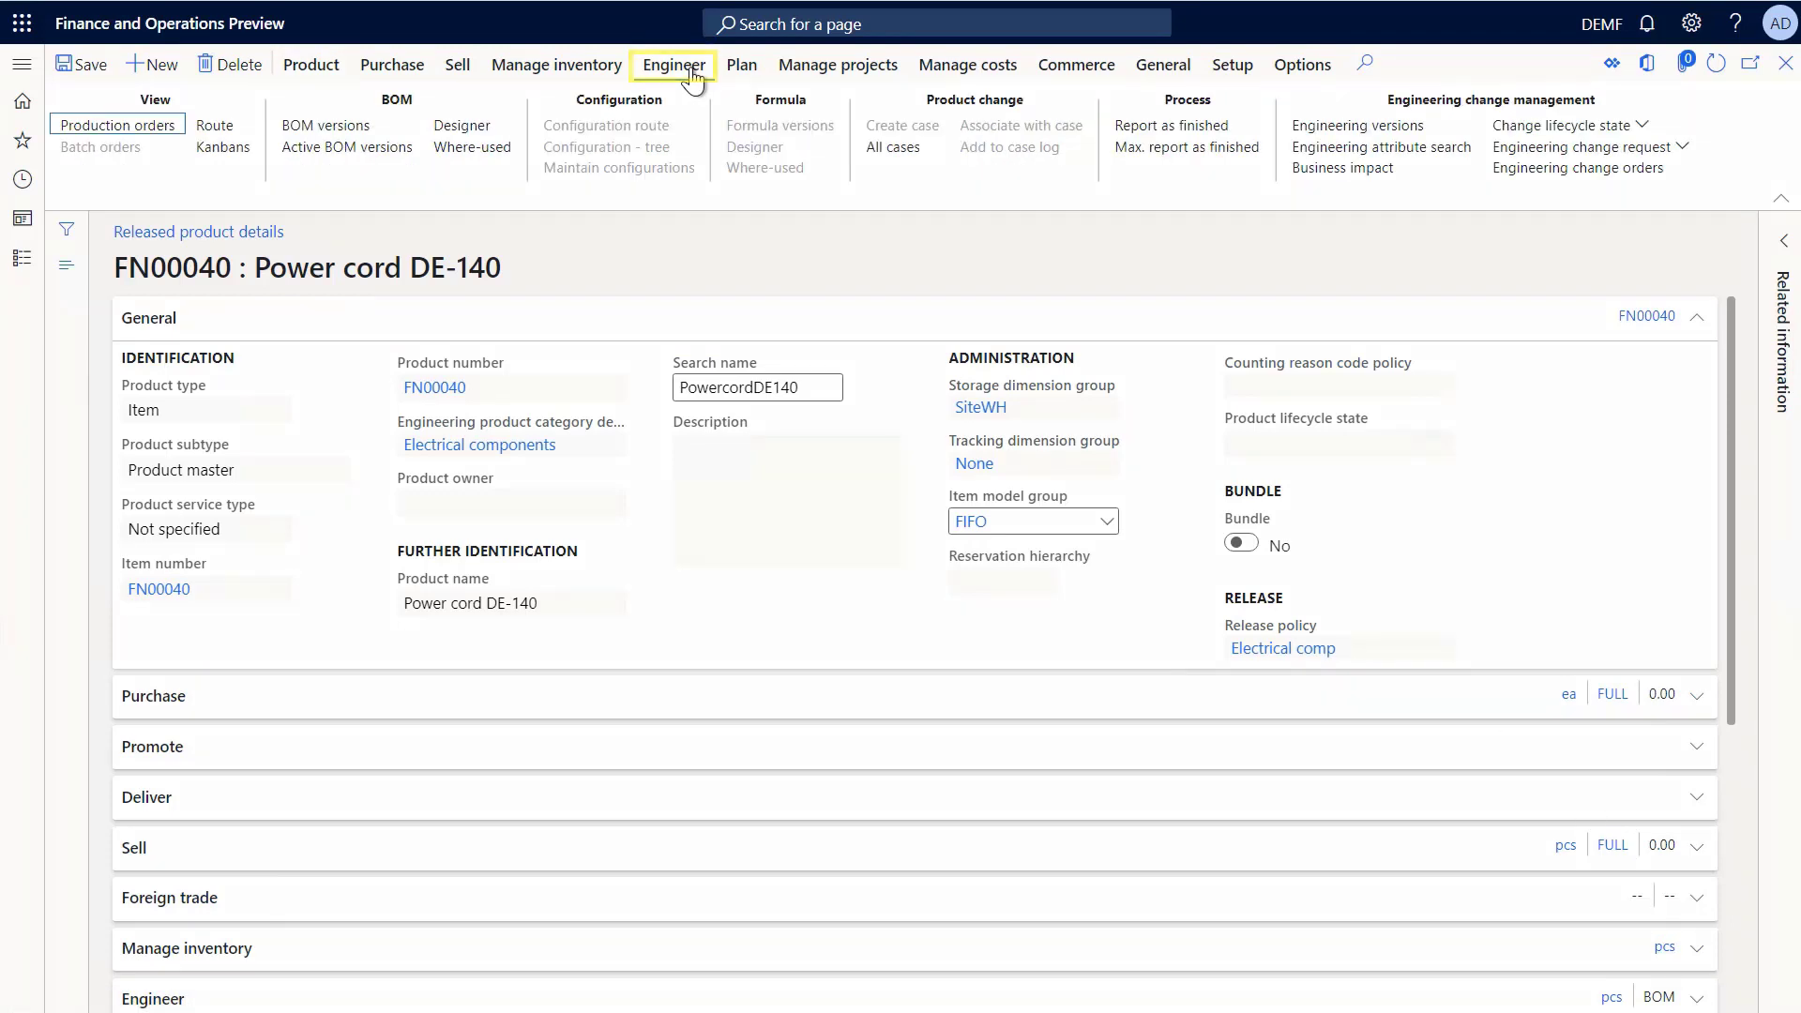
click(1357, 125)
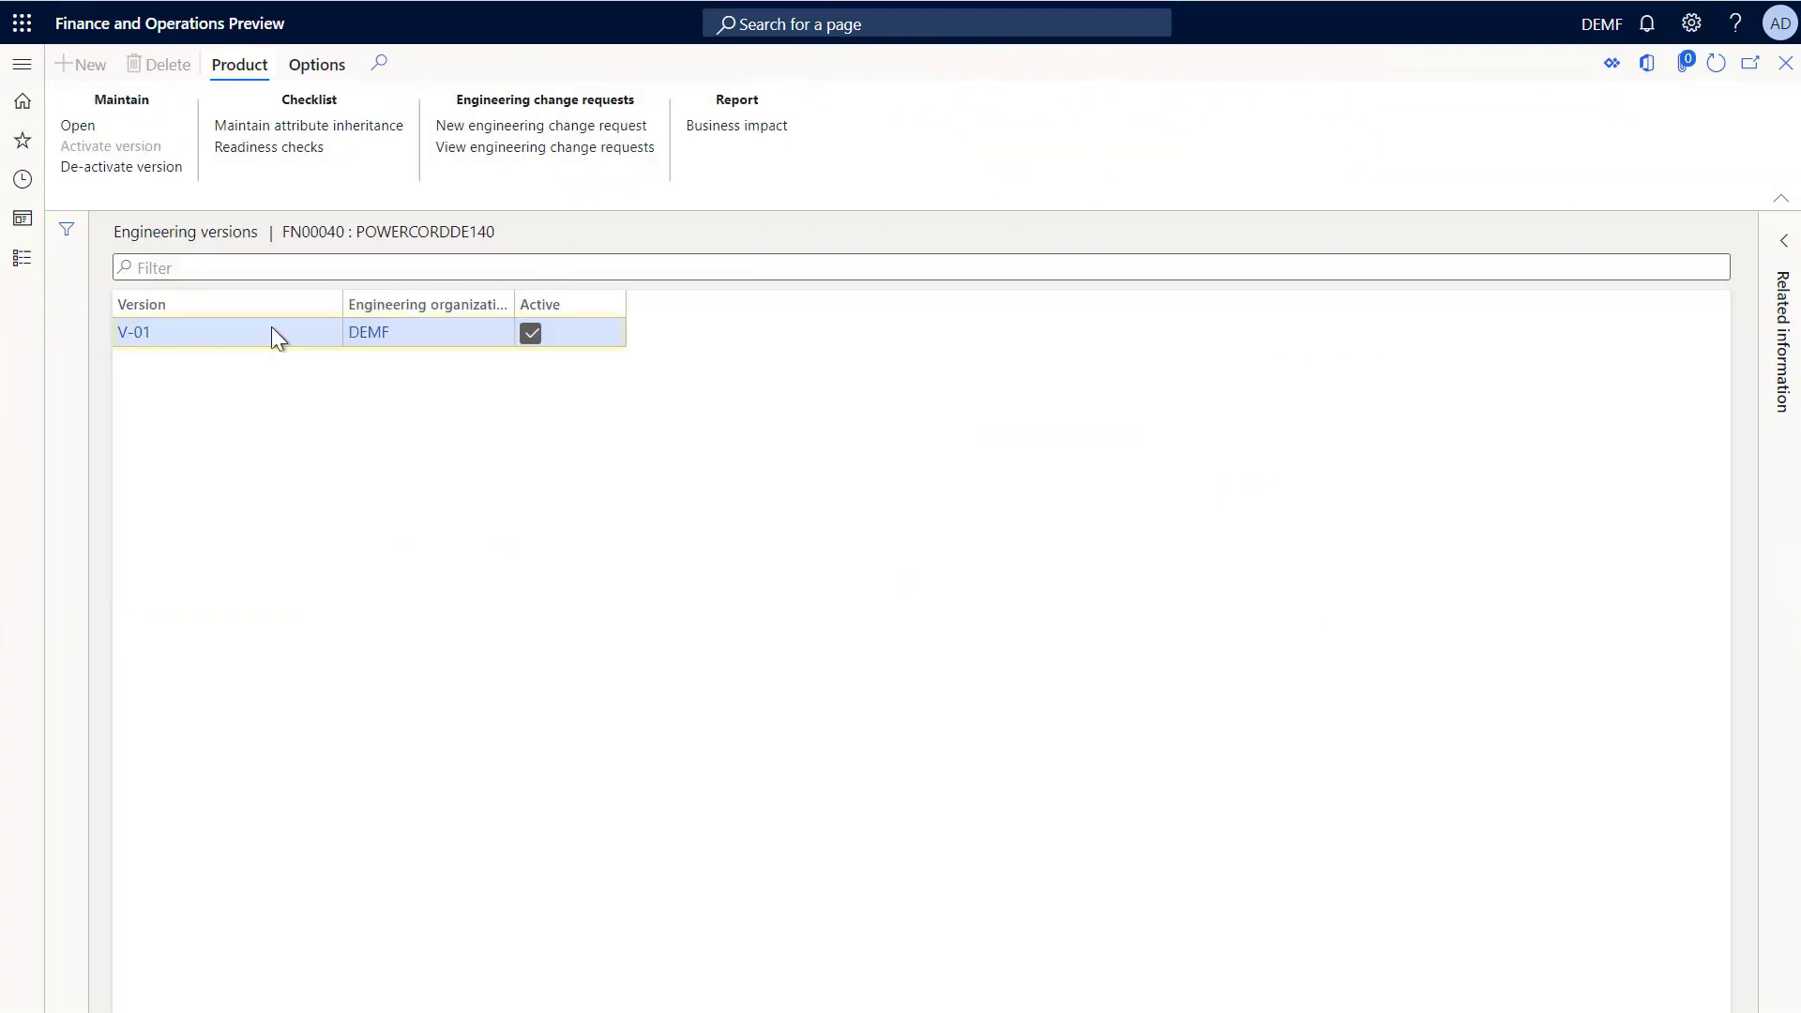
double_click(271, 332)
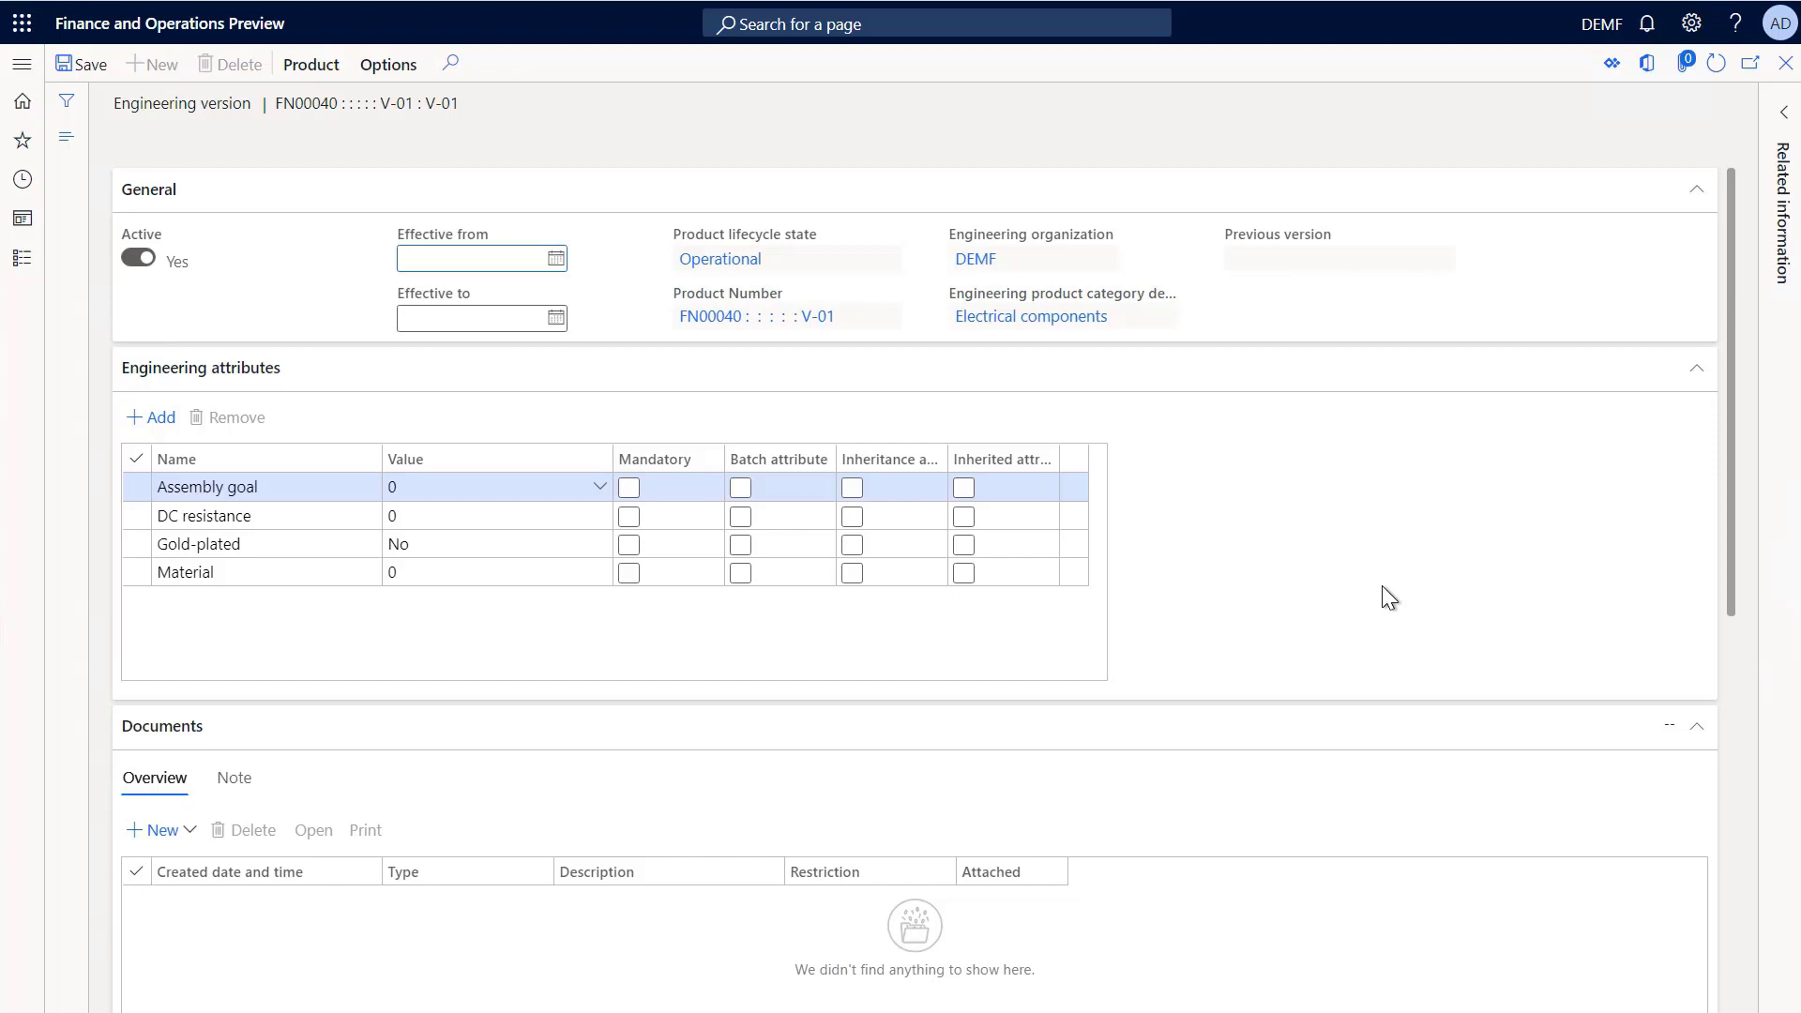
Step: Open change request 000018 'powercord material issue' from the Engineering change requests list and read its notes
click(24, 278)
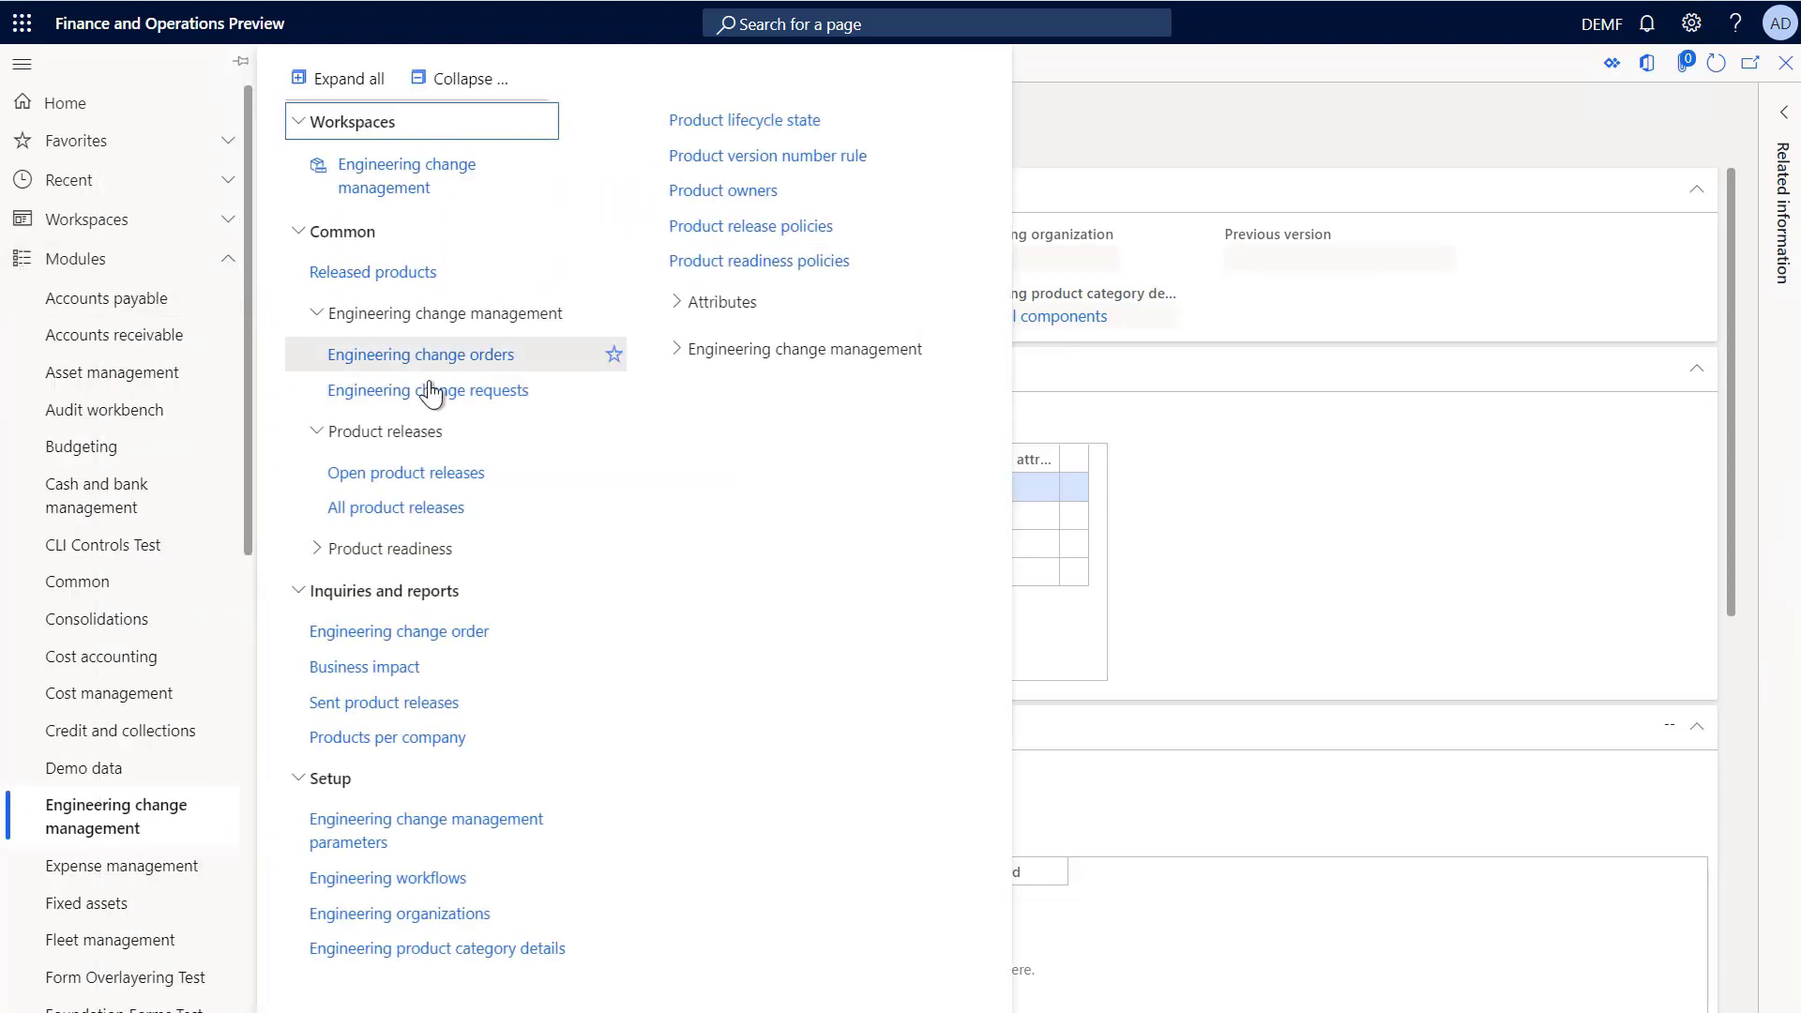
click(498, 396)
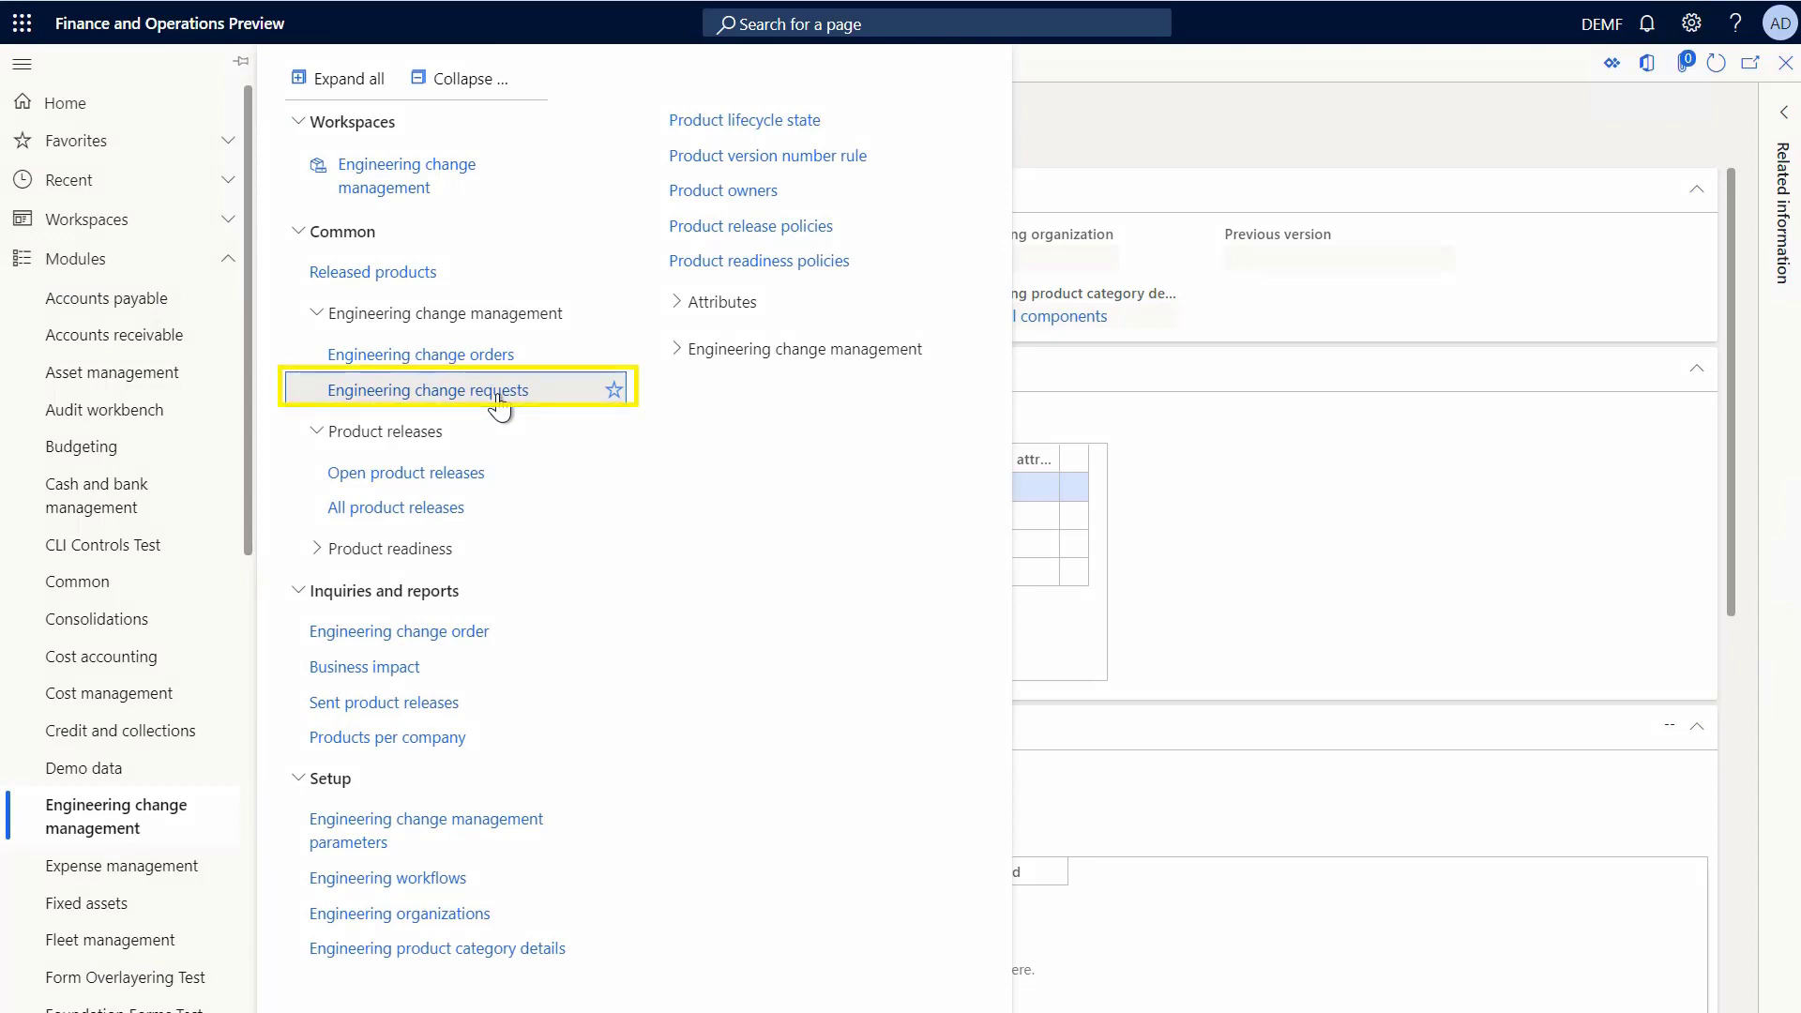
click(498, 396)
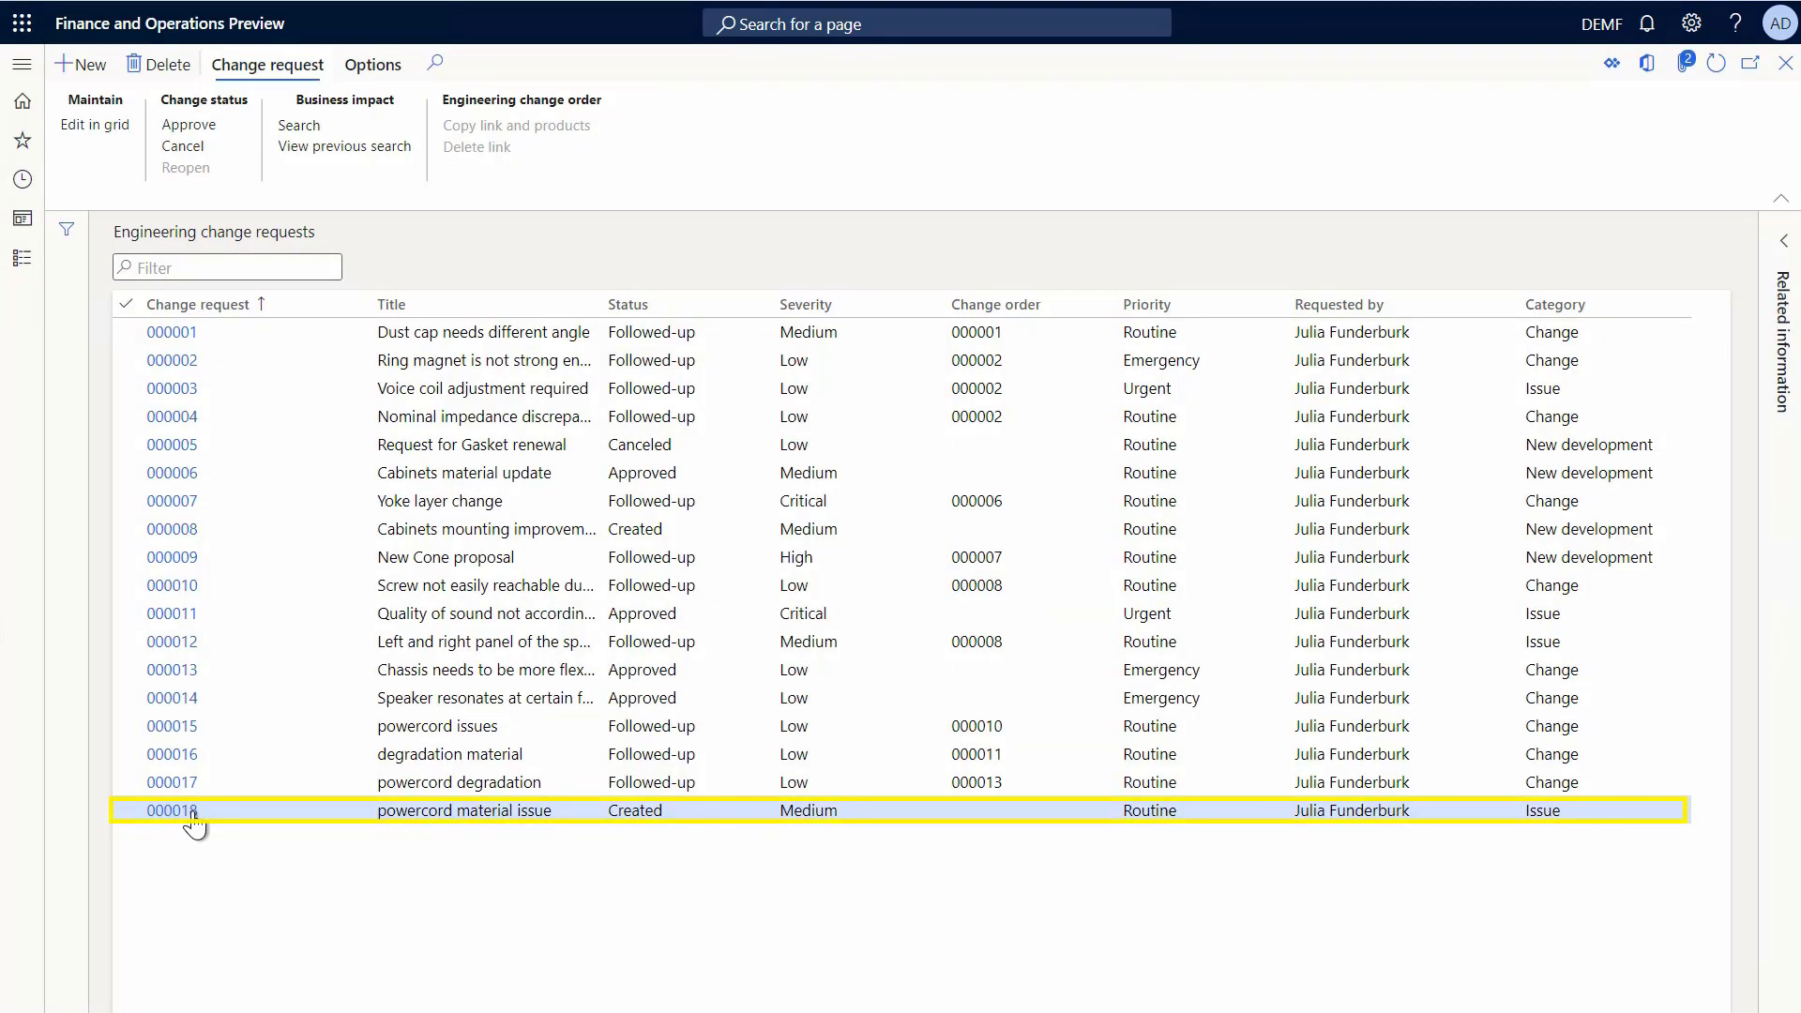
click(192, 819)
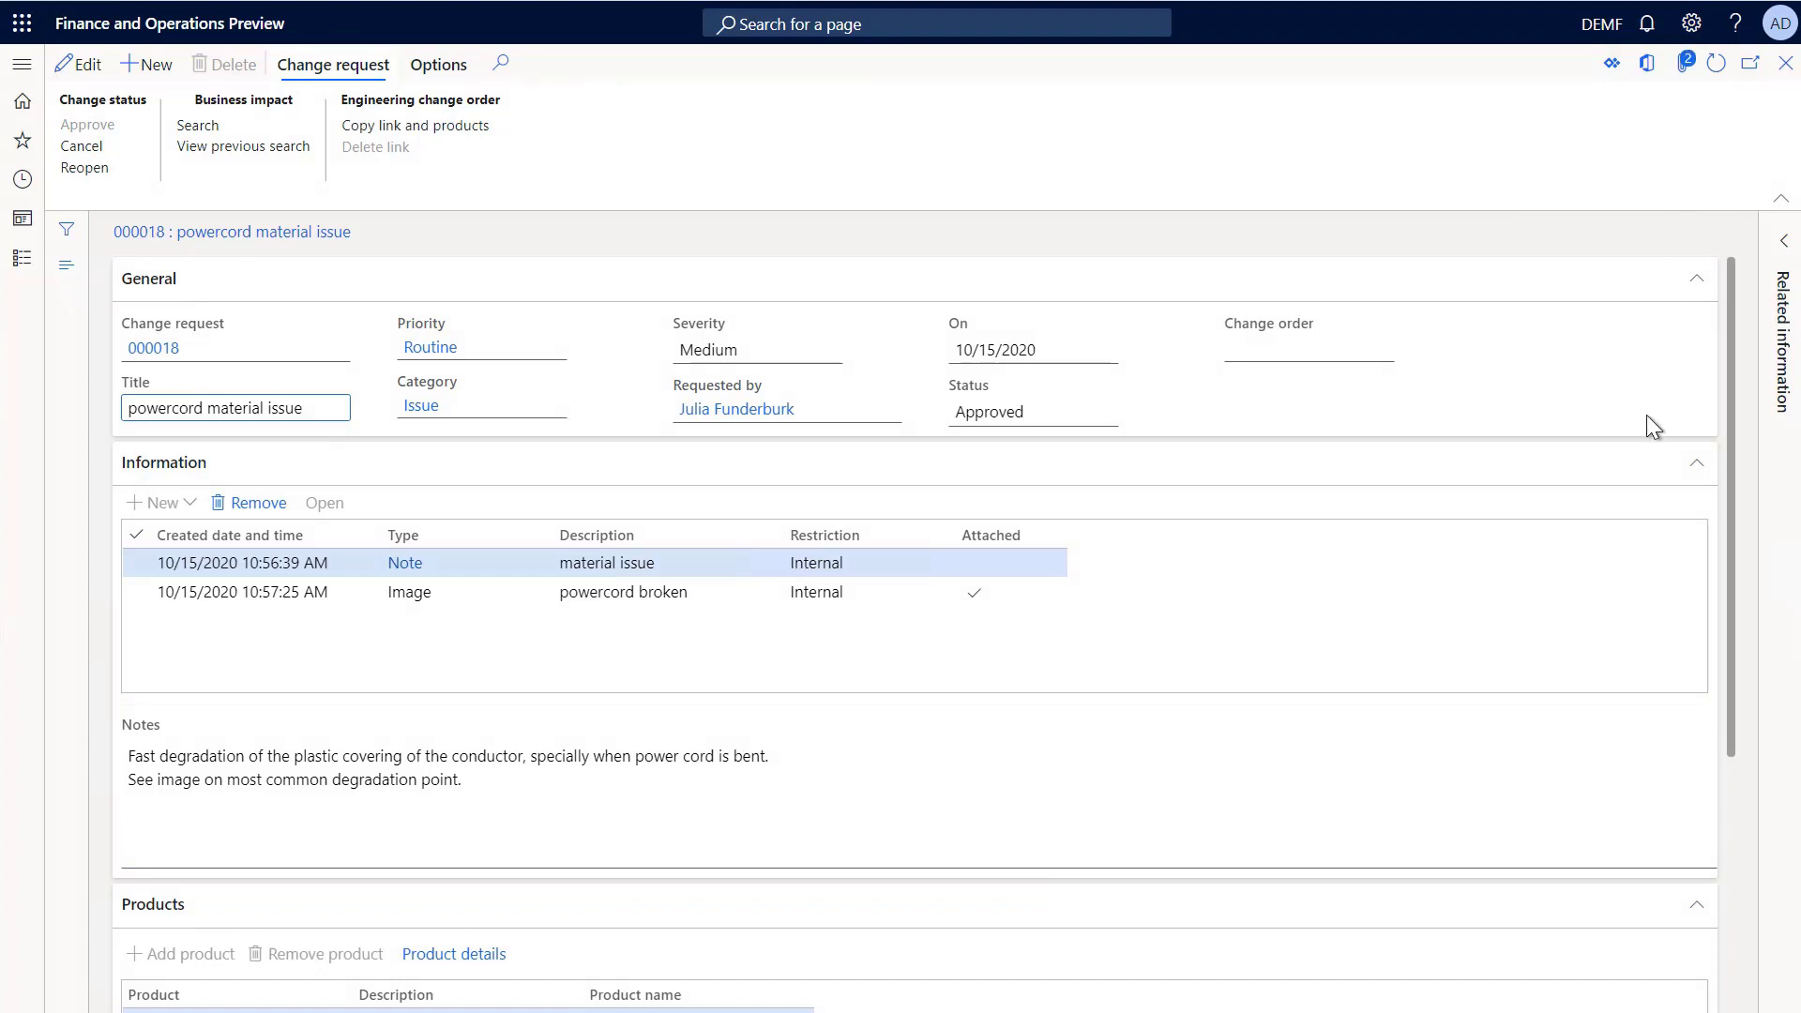
scroll(1646, 415, down, 3)
Step: Link the request to new change order 000017 titled 'power cord', setting powercord FA-120 to Obsolete
click(446, 131)
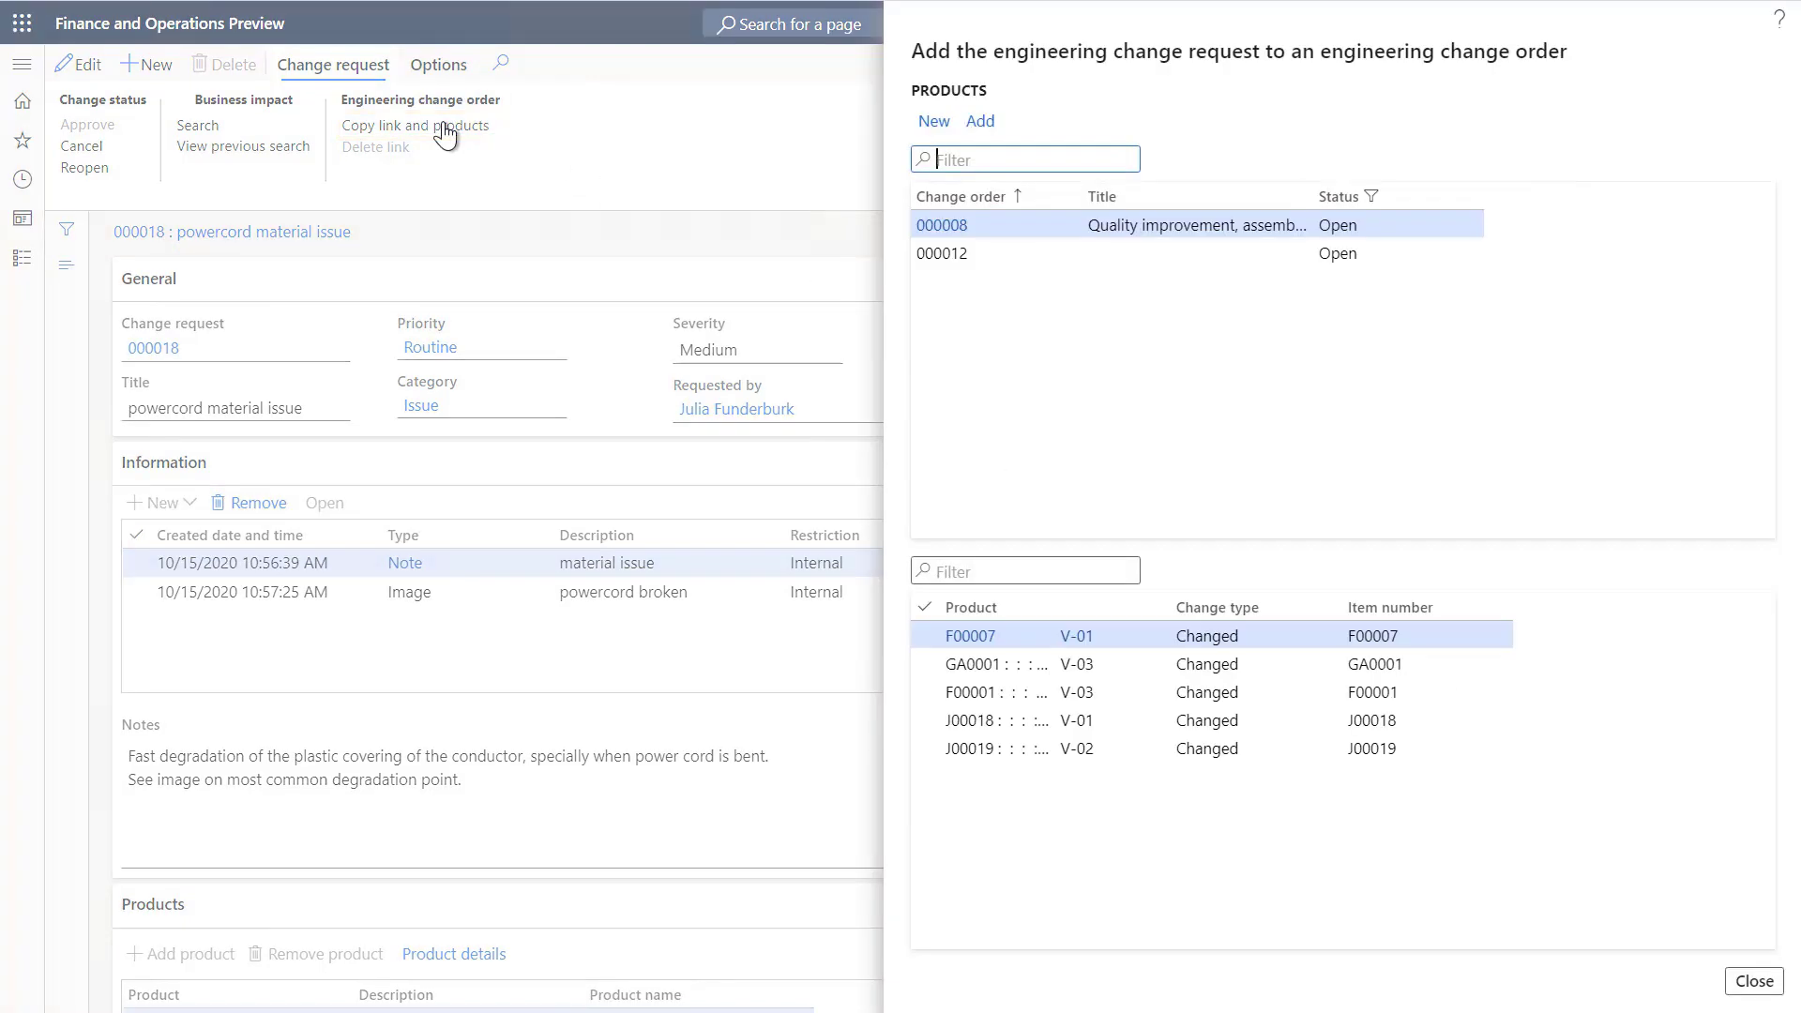
click(933, 123)
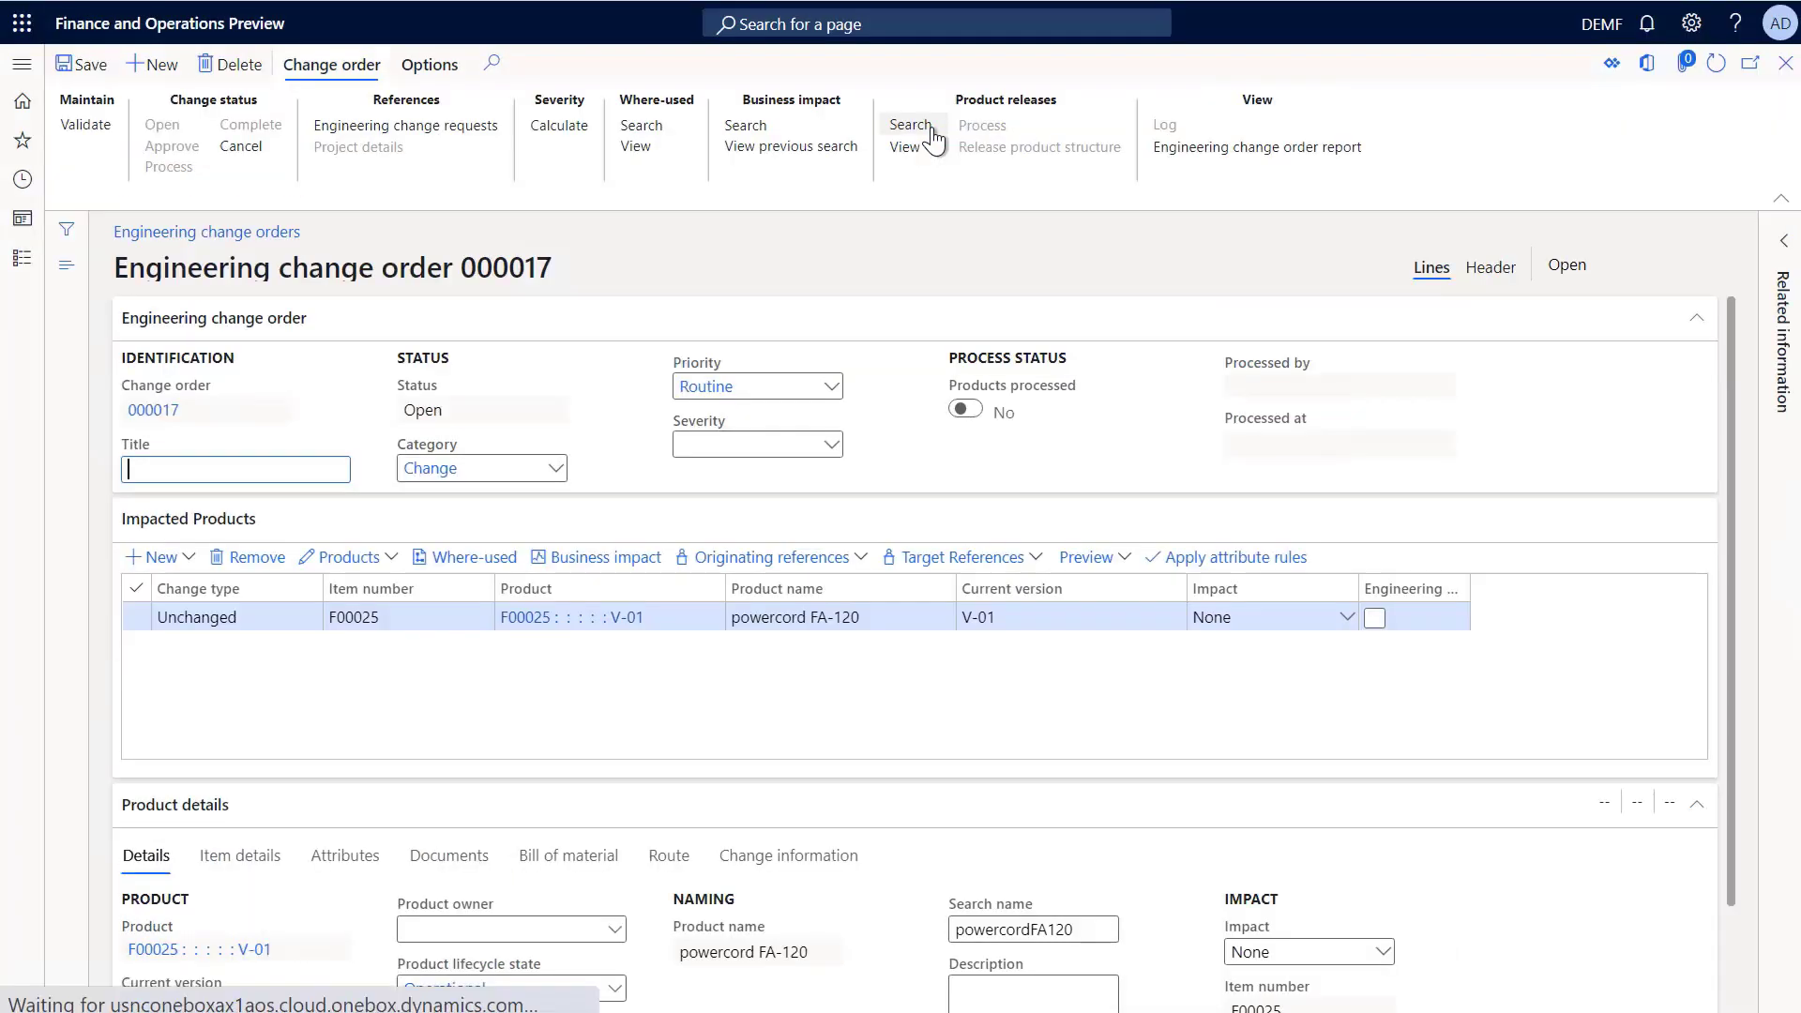
click(319, 463)
text(p)
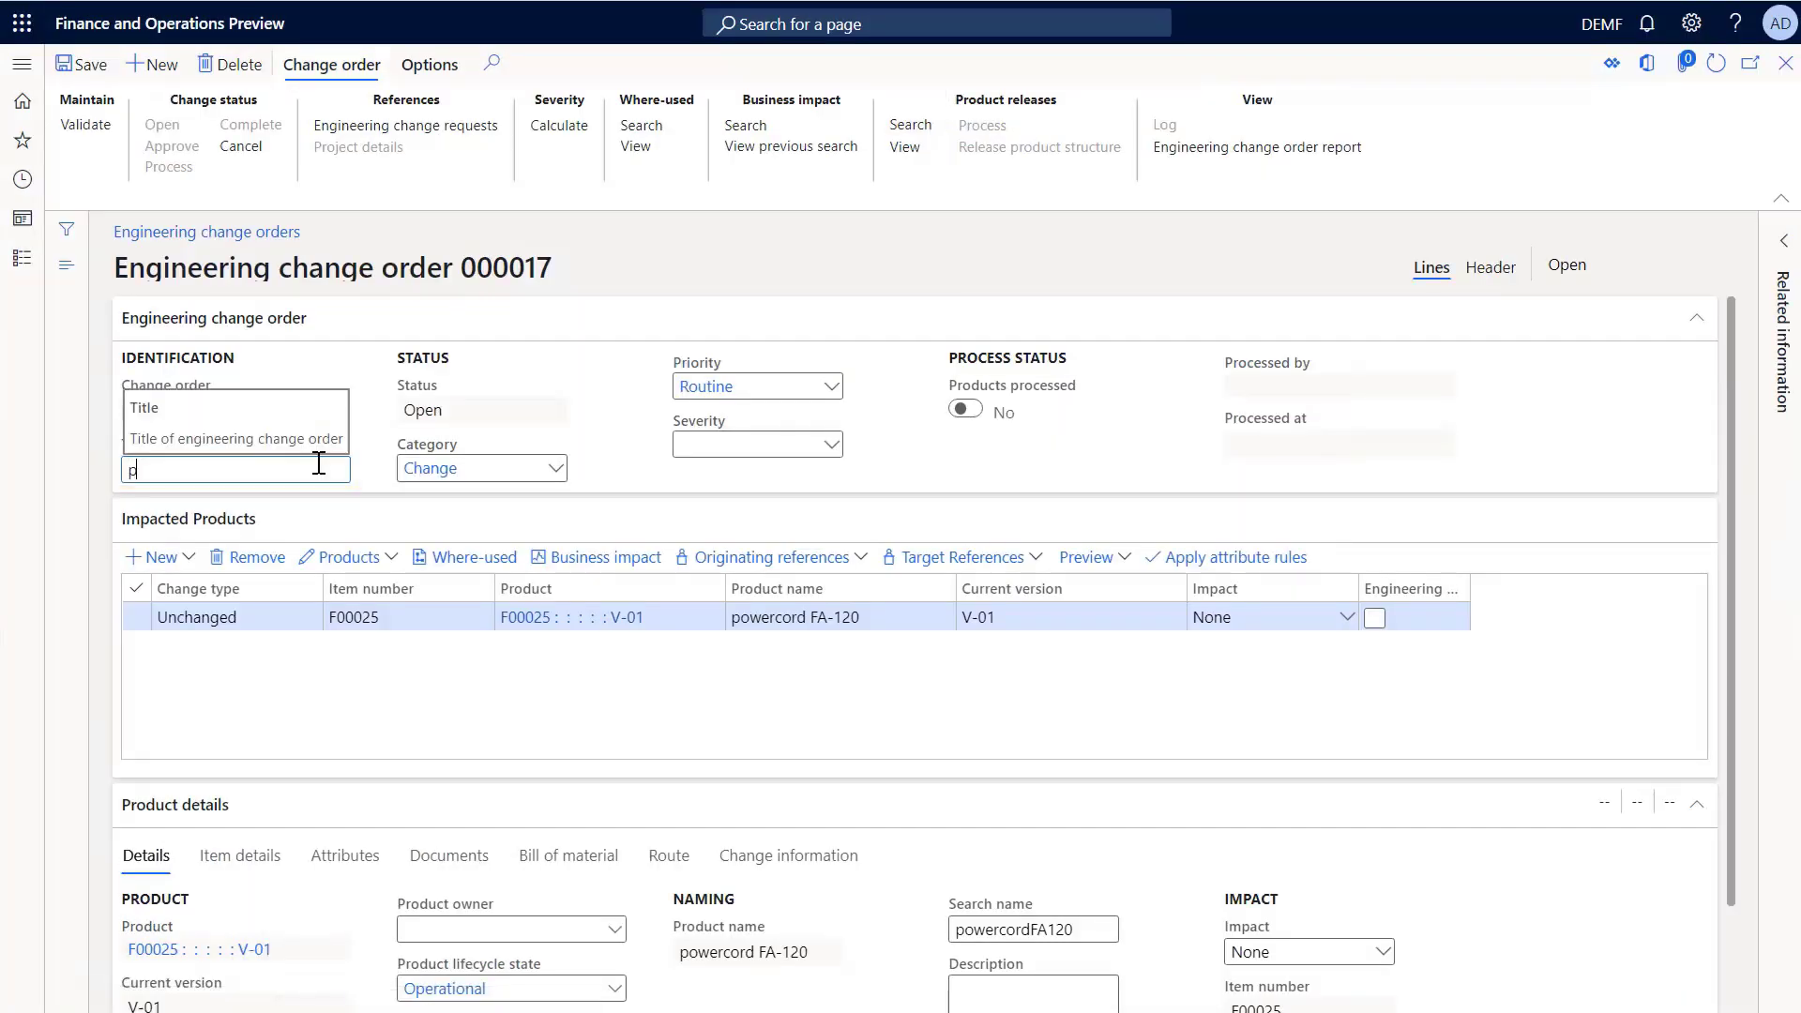
text(ower cord)
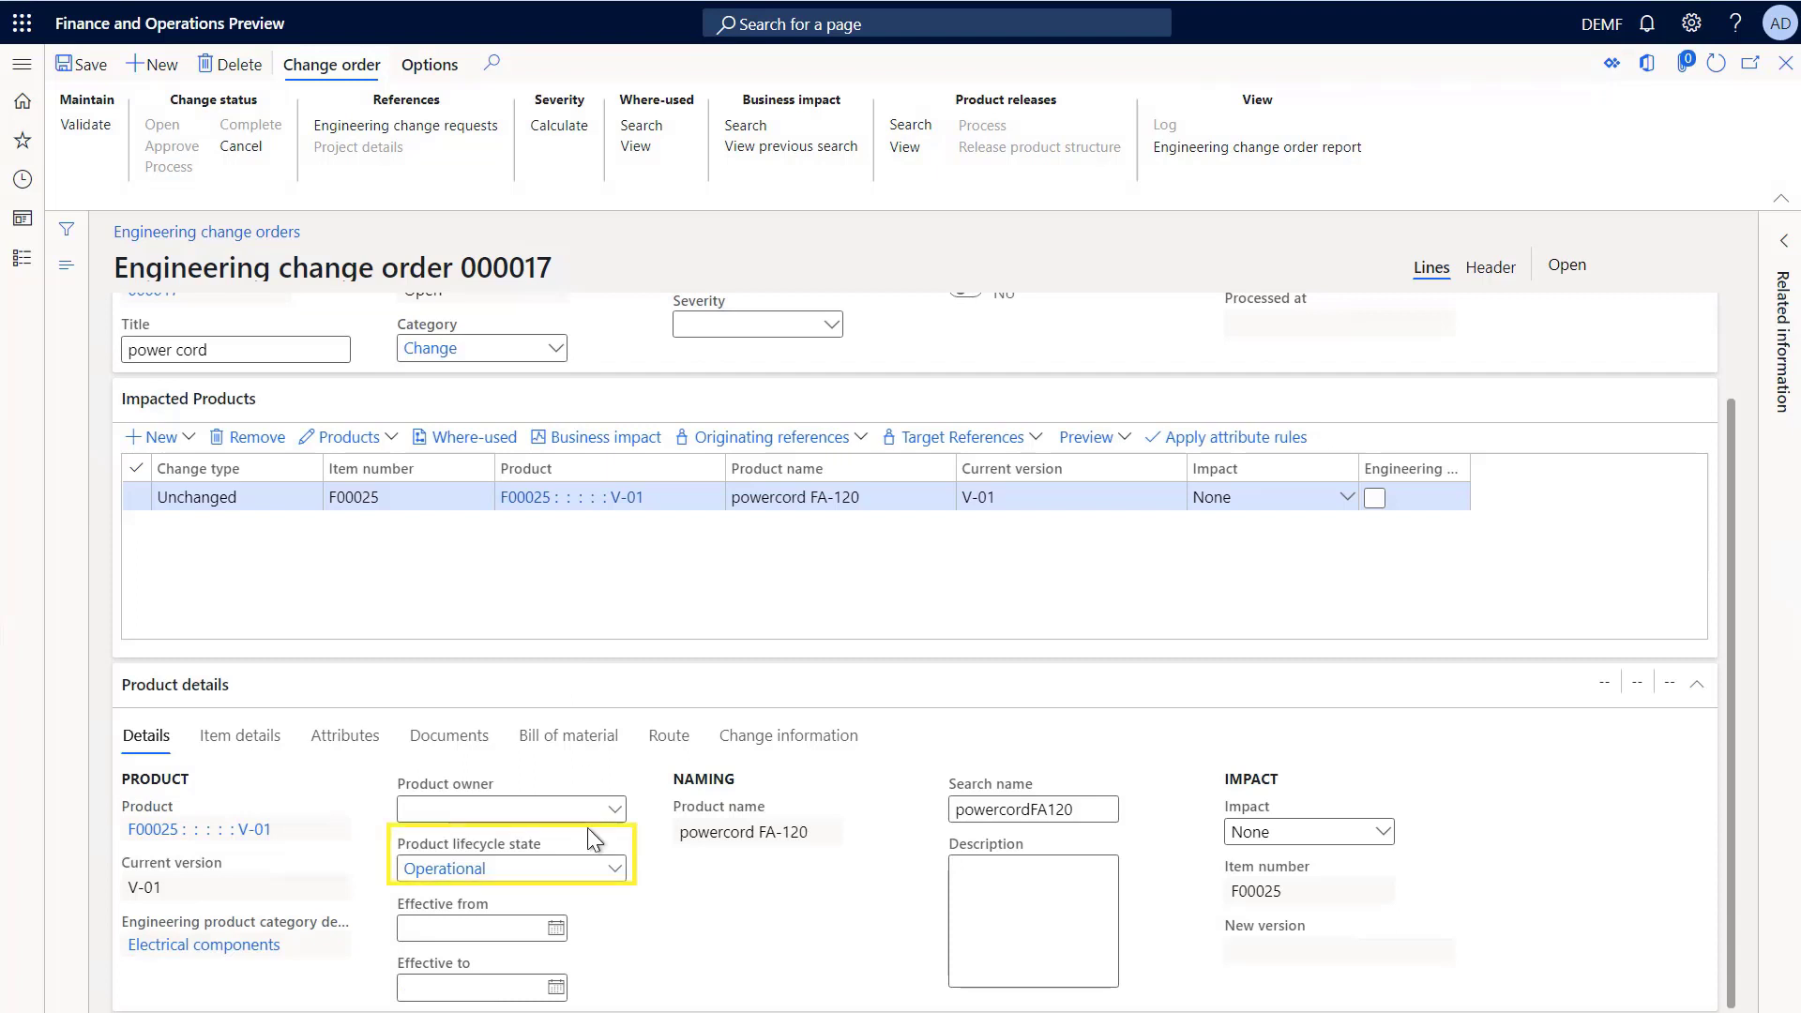
click(615, 869)
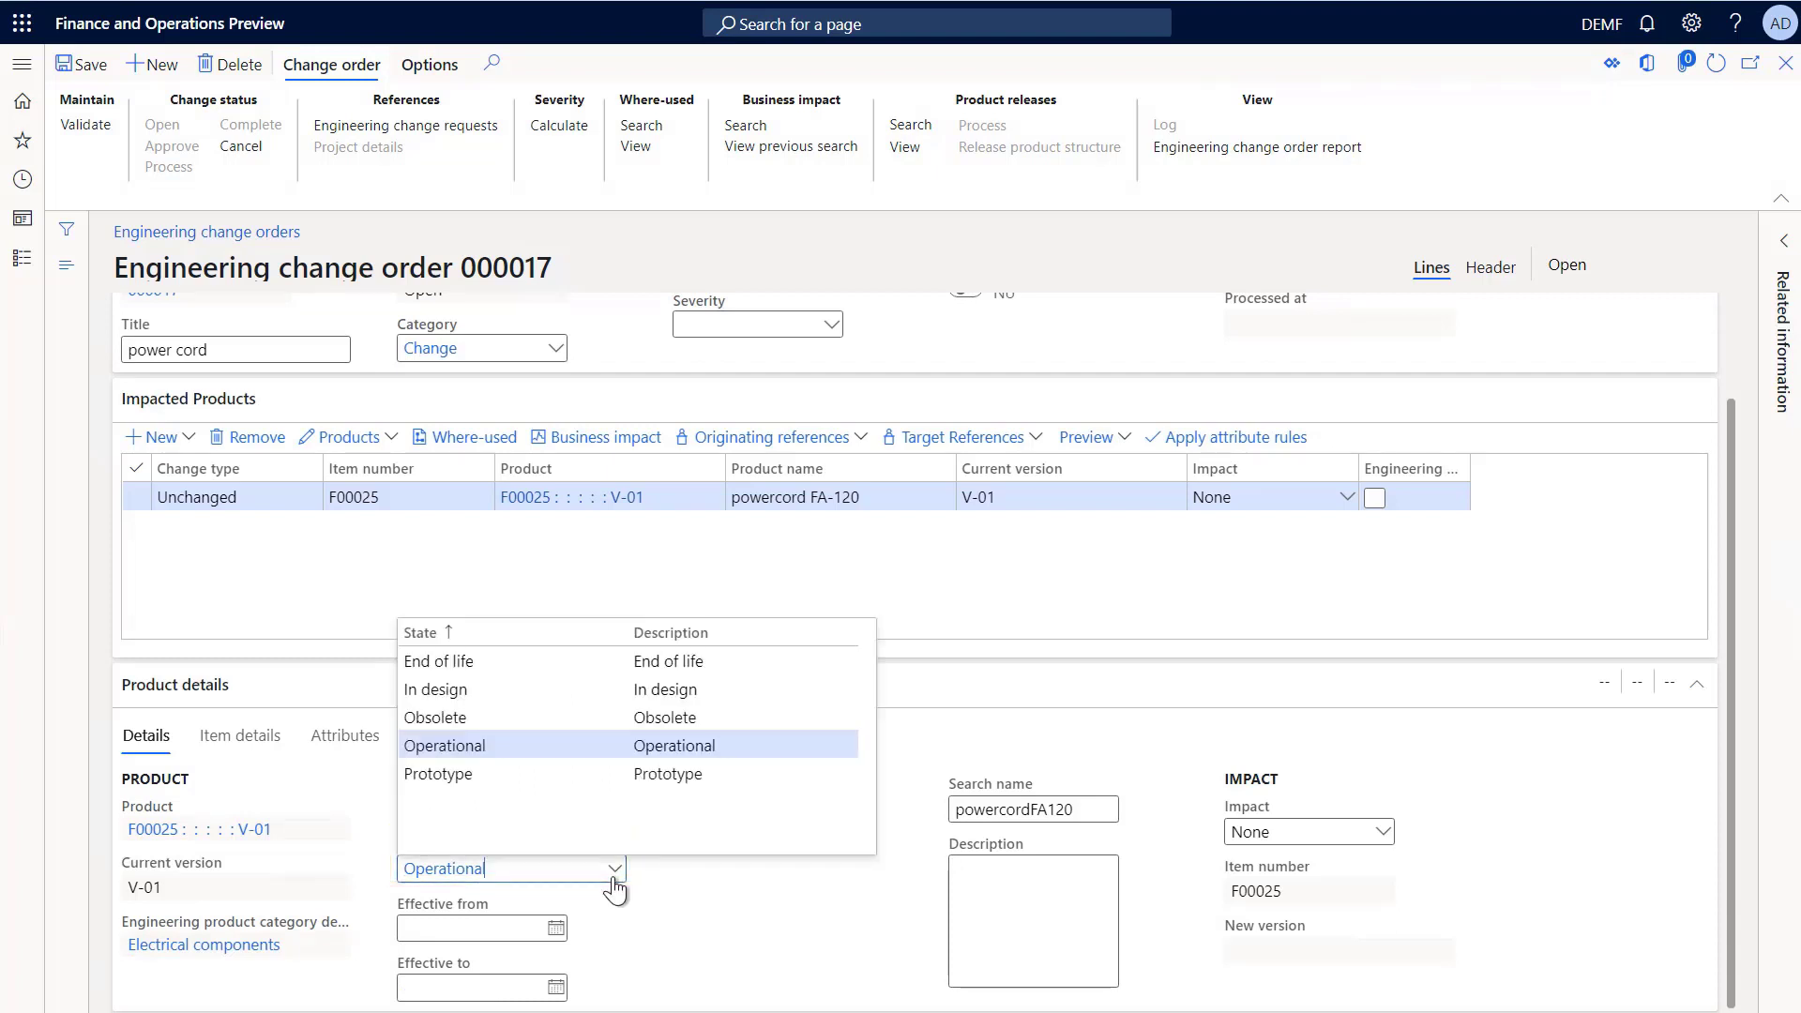
click(582, 717)
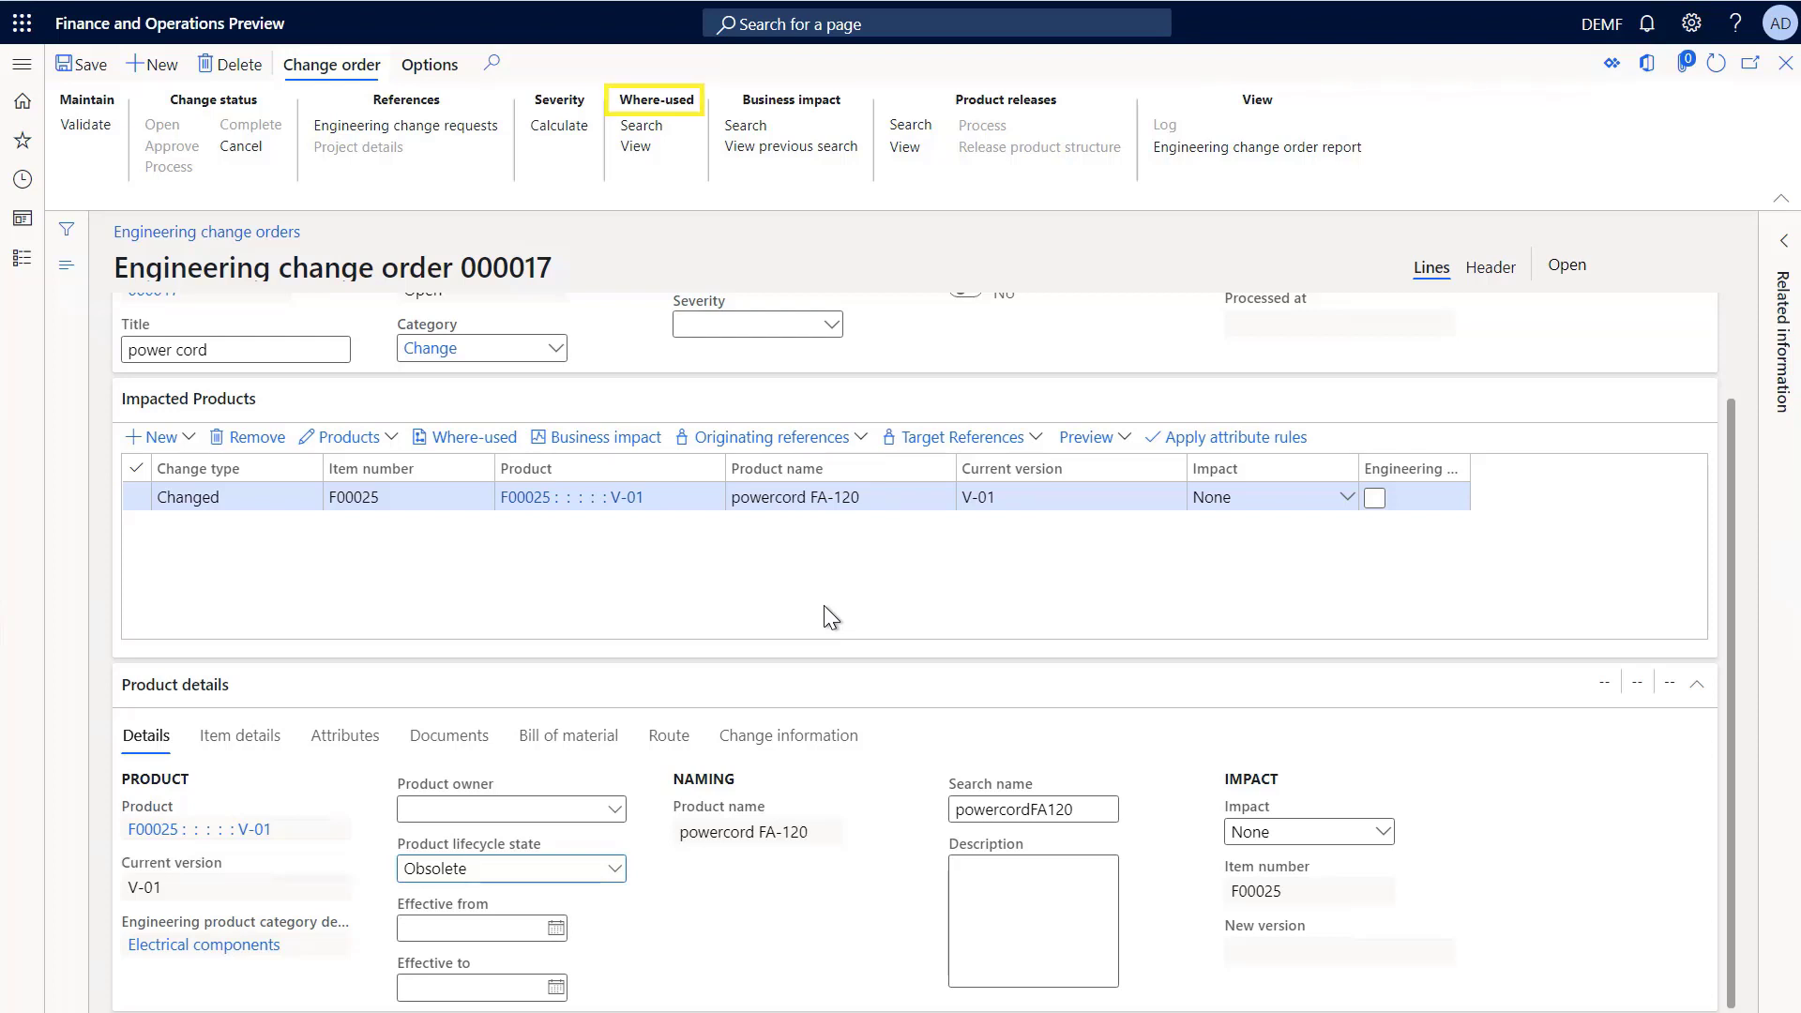
Step: Run a where-used search on F00025 and add the G00001 V-07 usage to order 000017
click(646, 131)
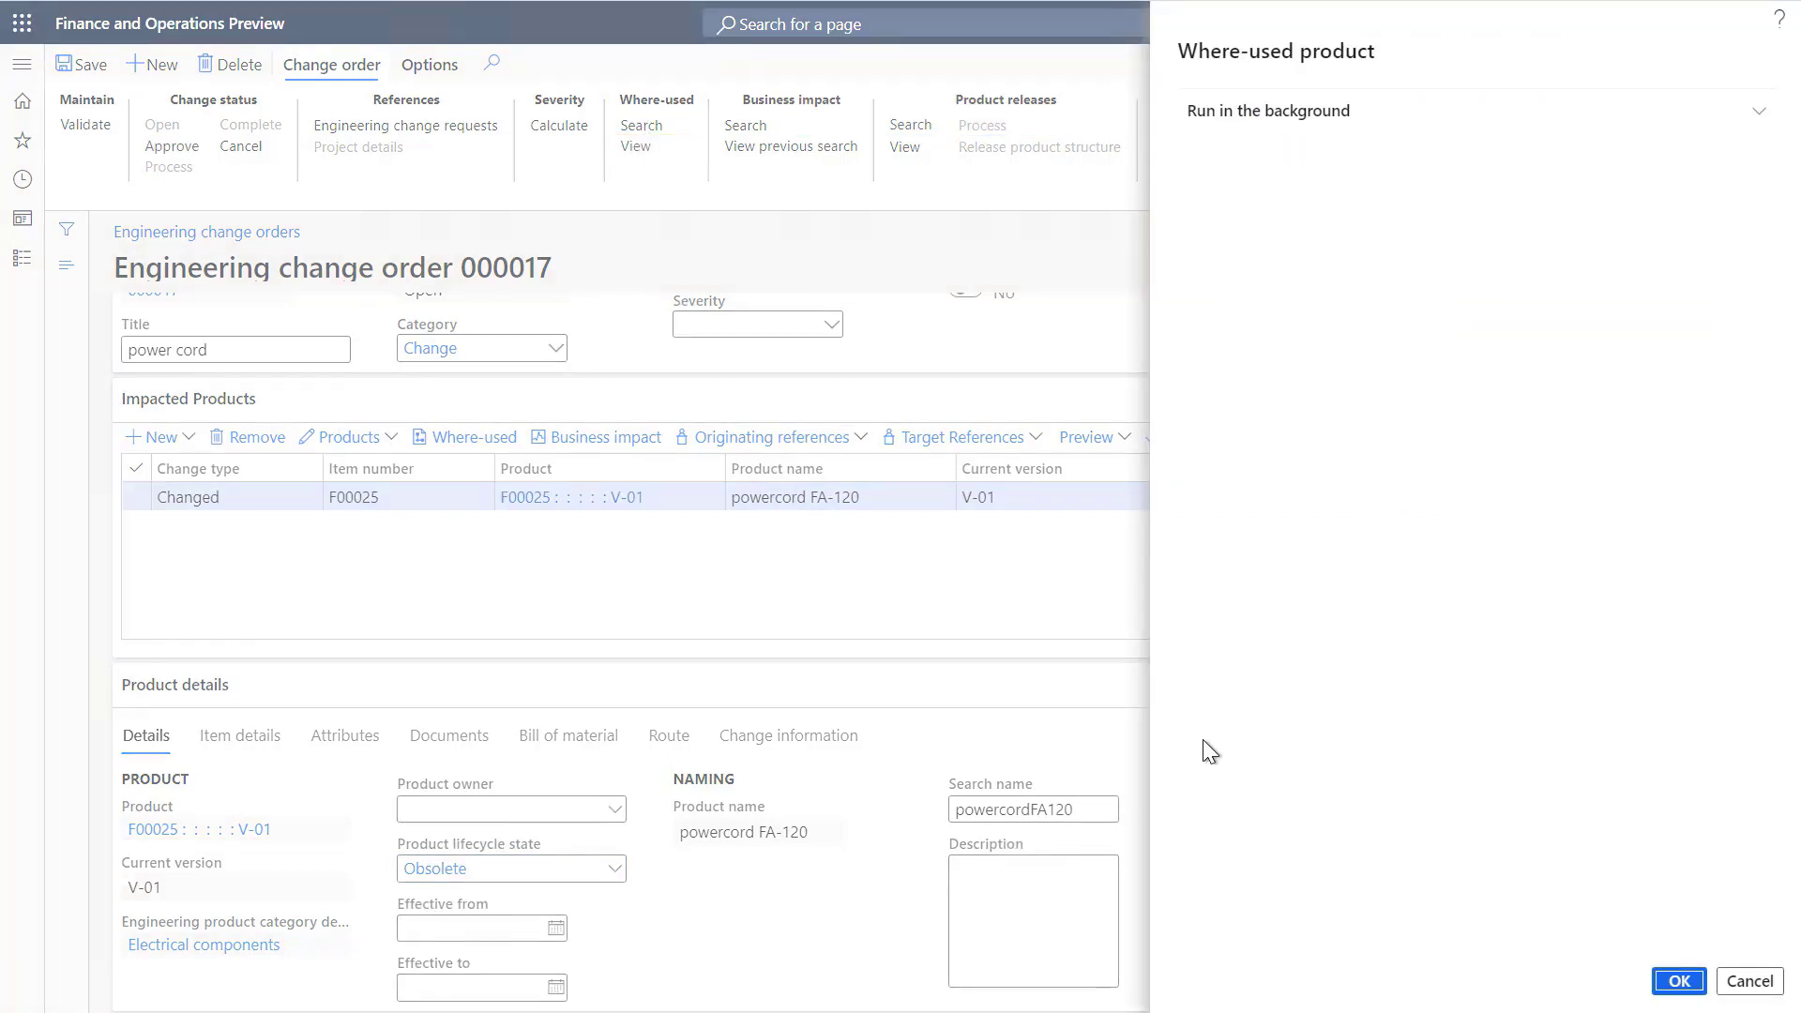
click(1680, 982)
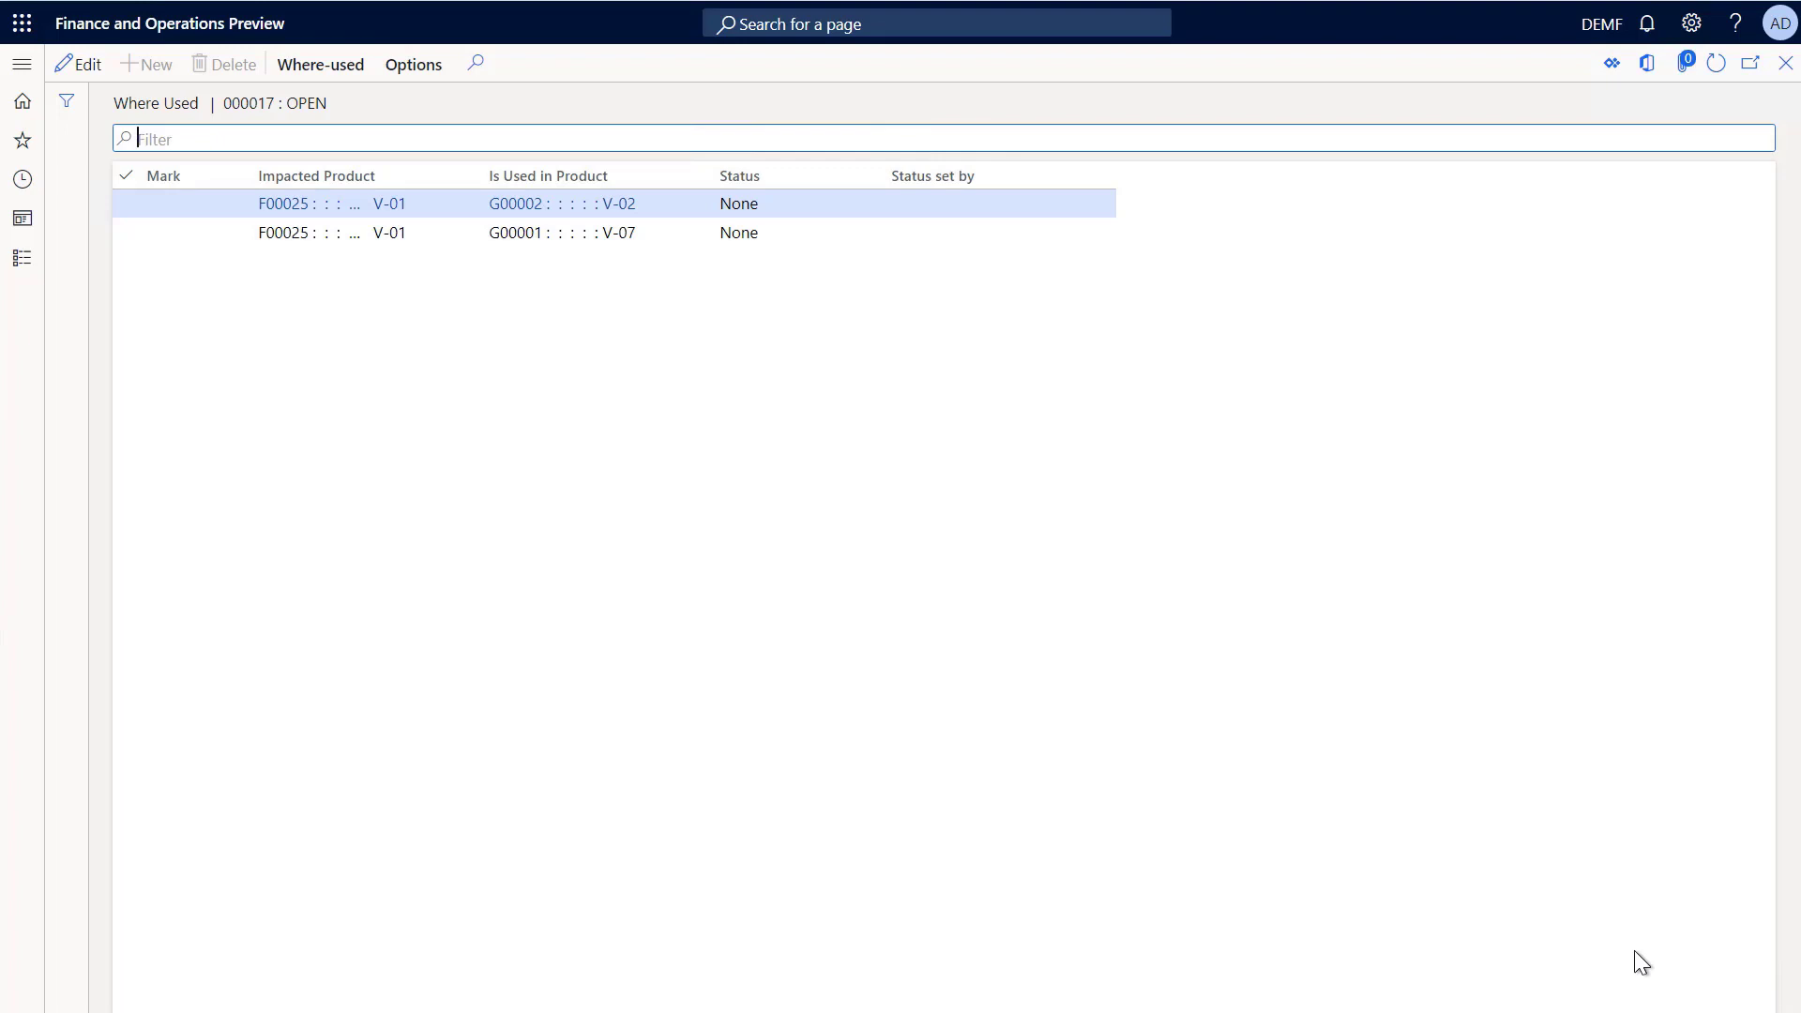
click(161, 234)
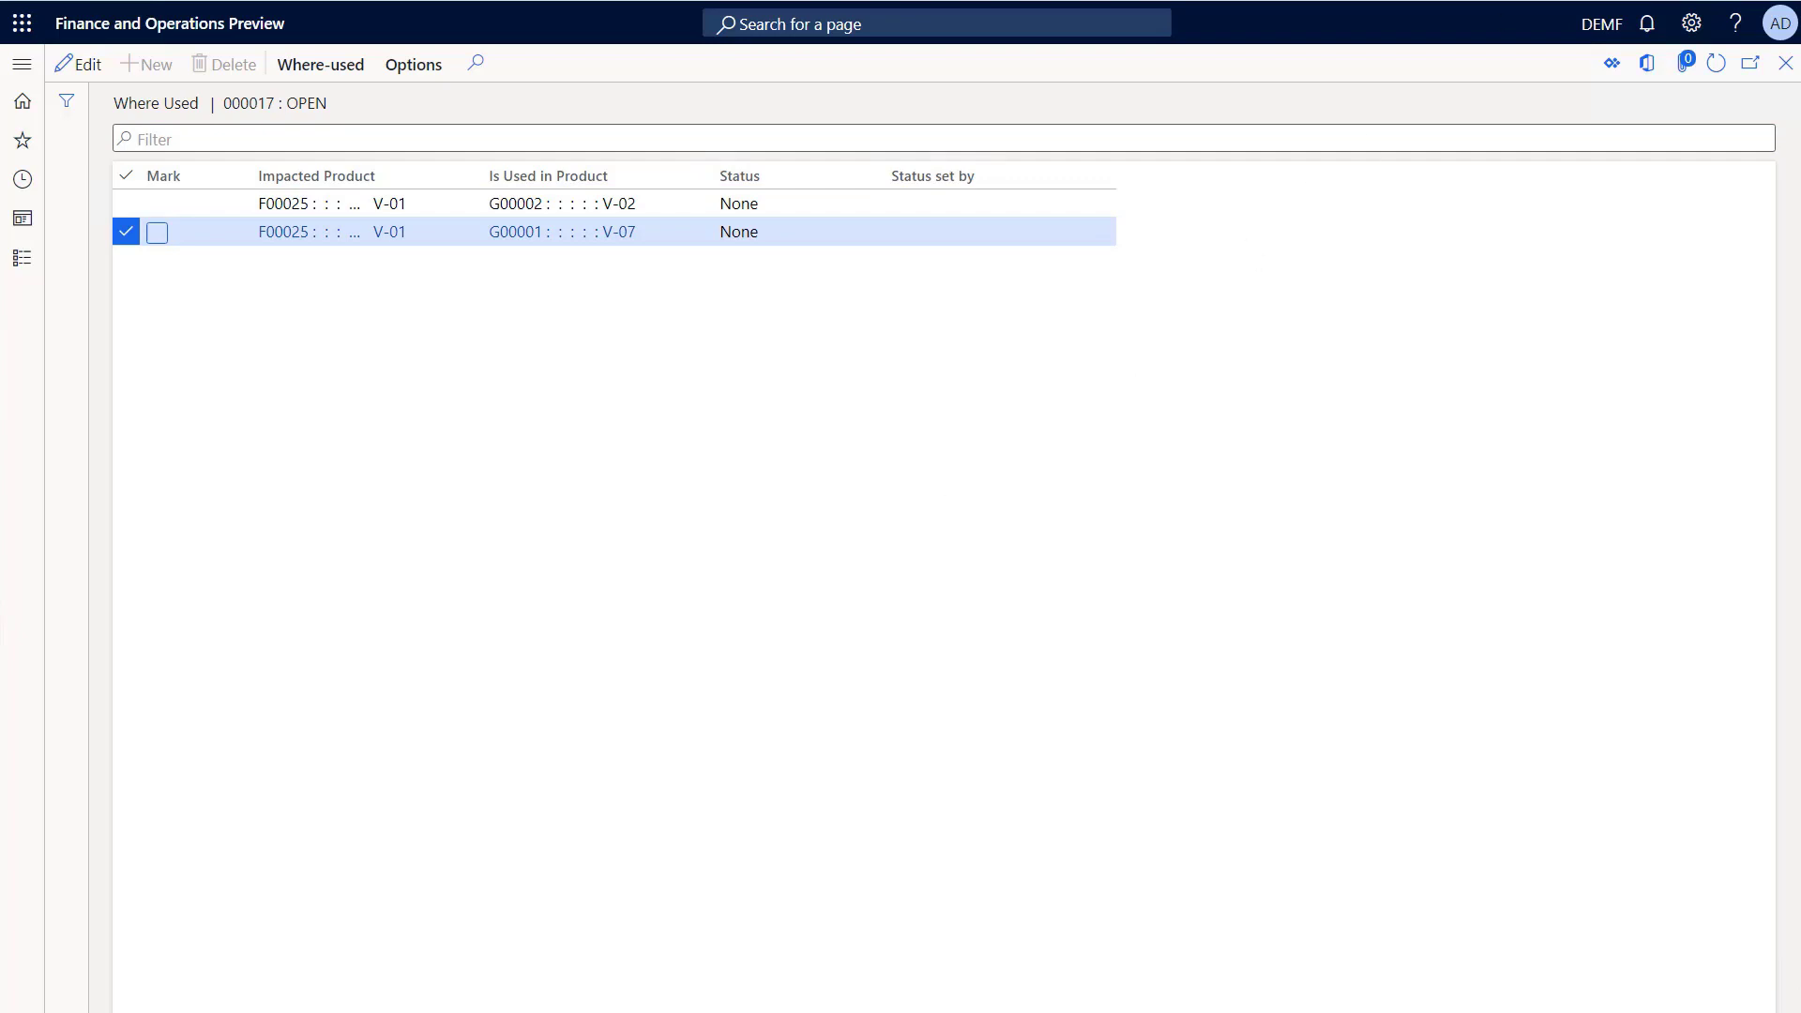
click(320, 64)
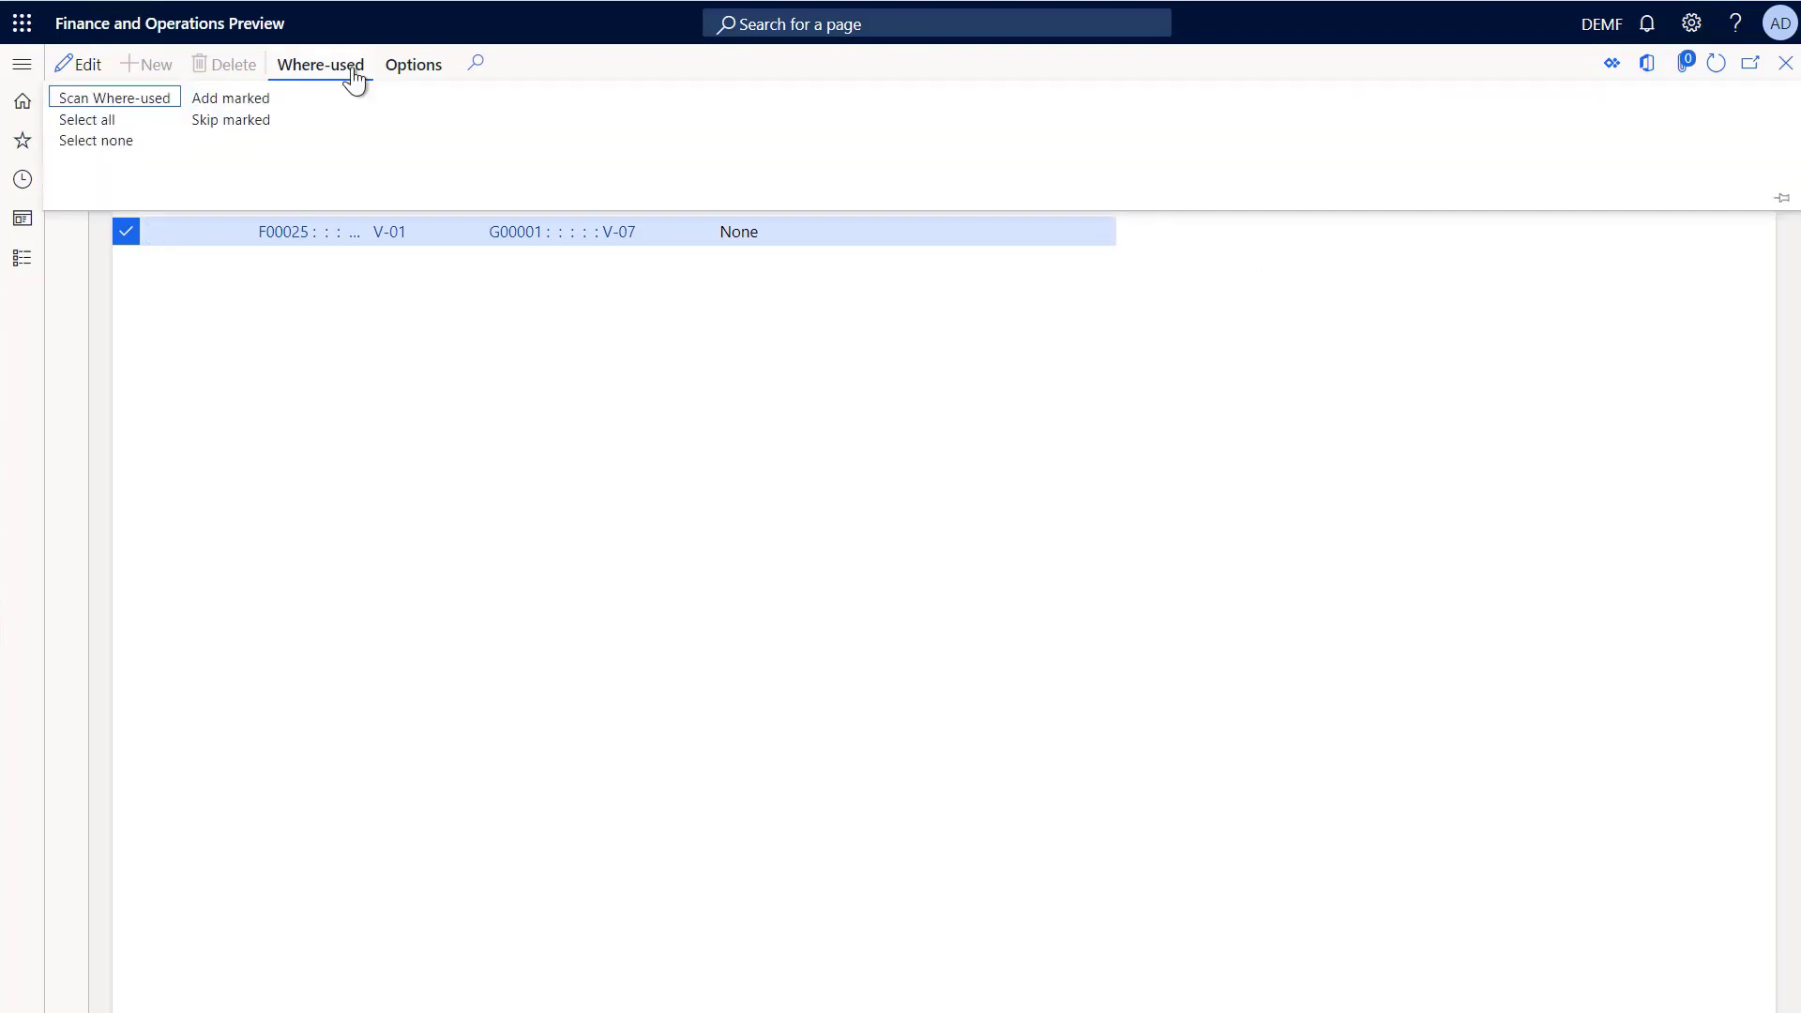
click(240, 103)
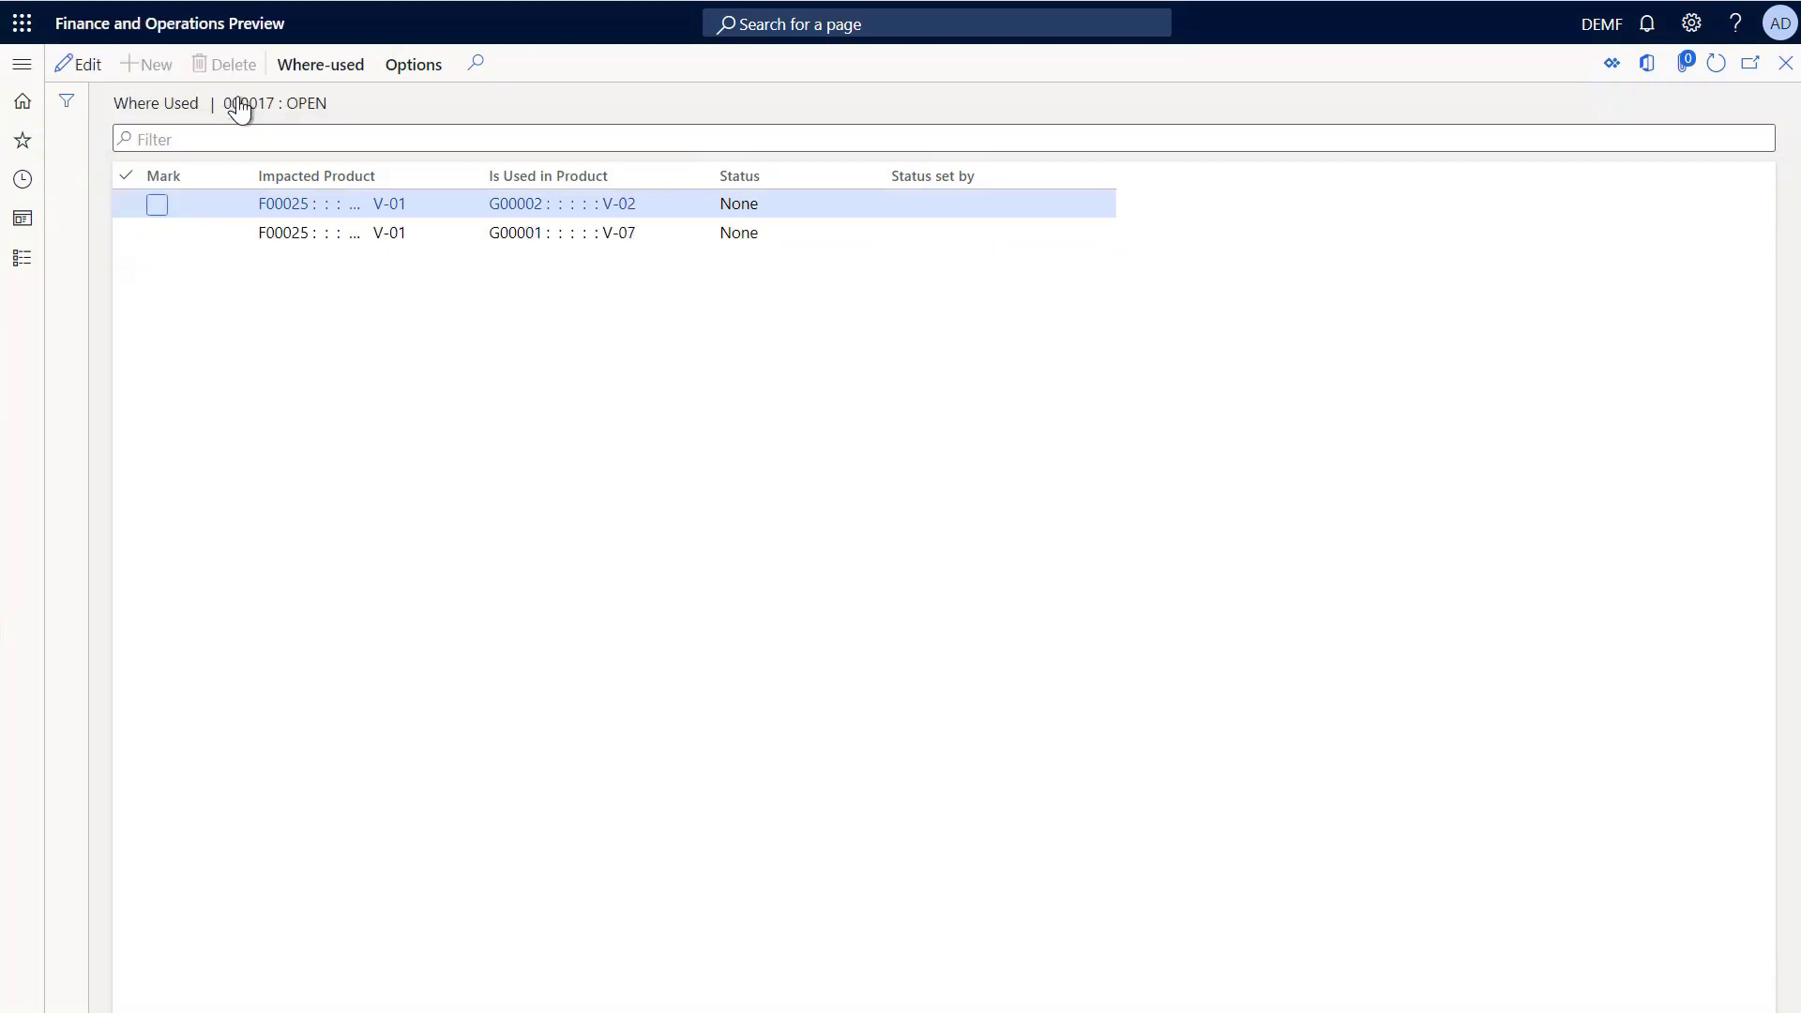
click(1785, 64)
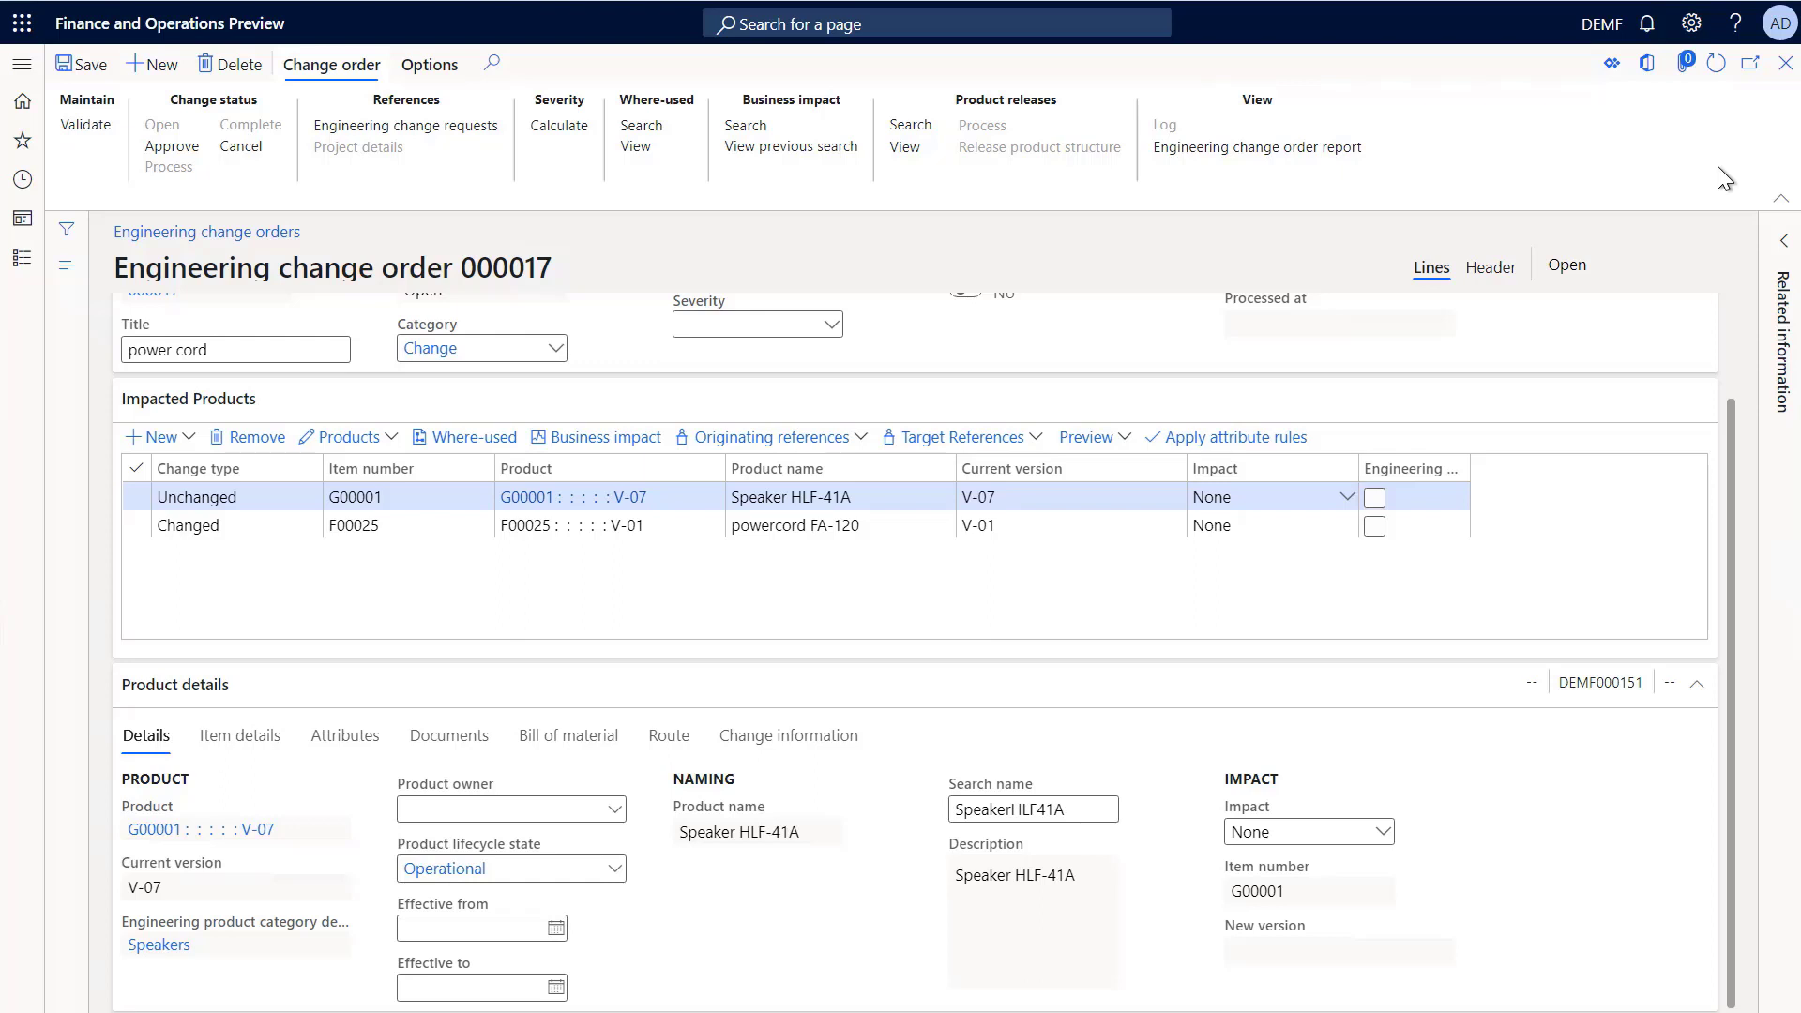
Step: Set G00001's impact to New version (V-08) and select its bill of materials DEMF000151
click(1343, 495)
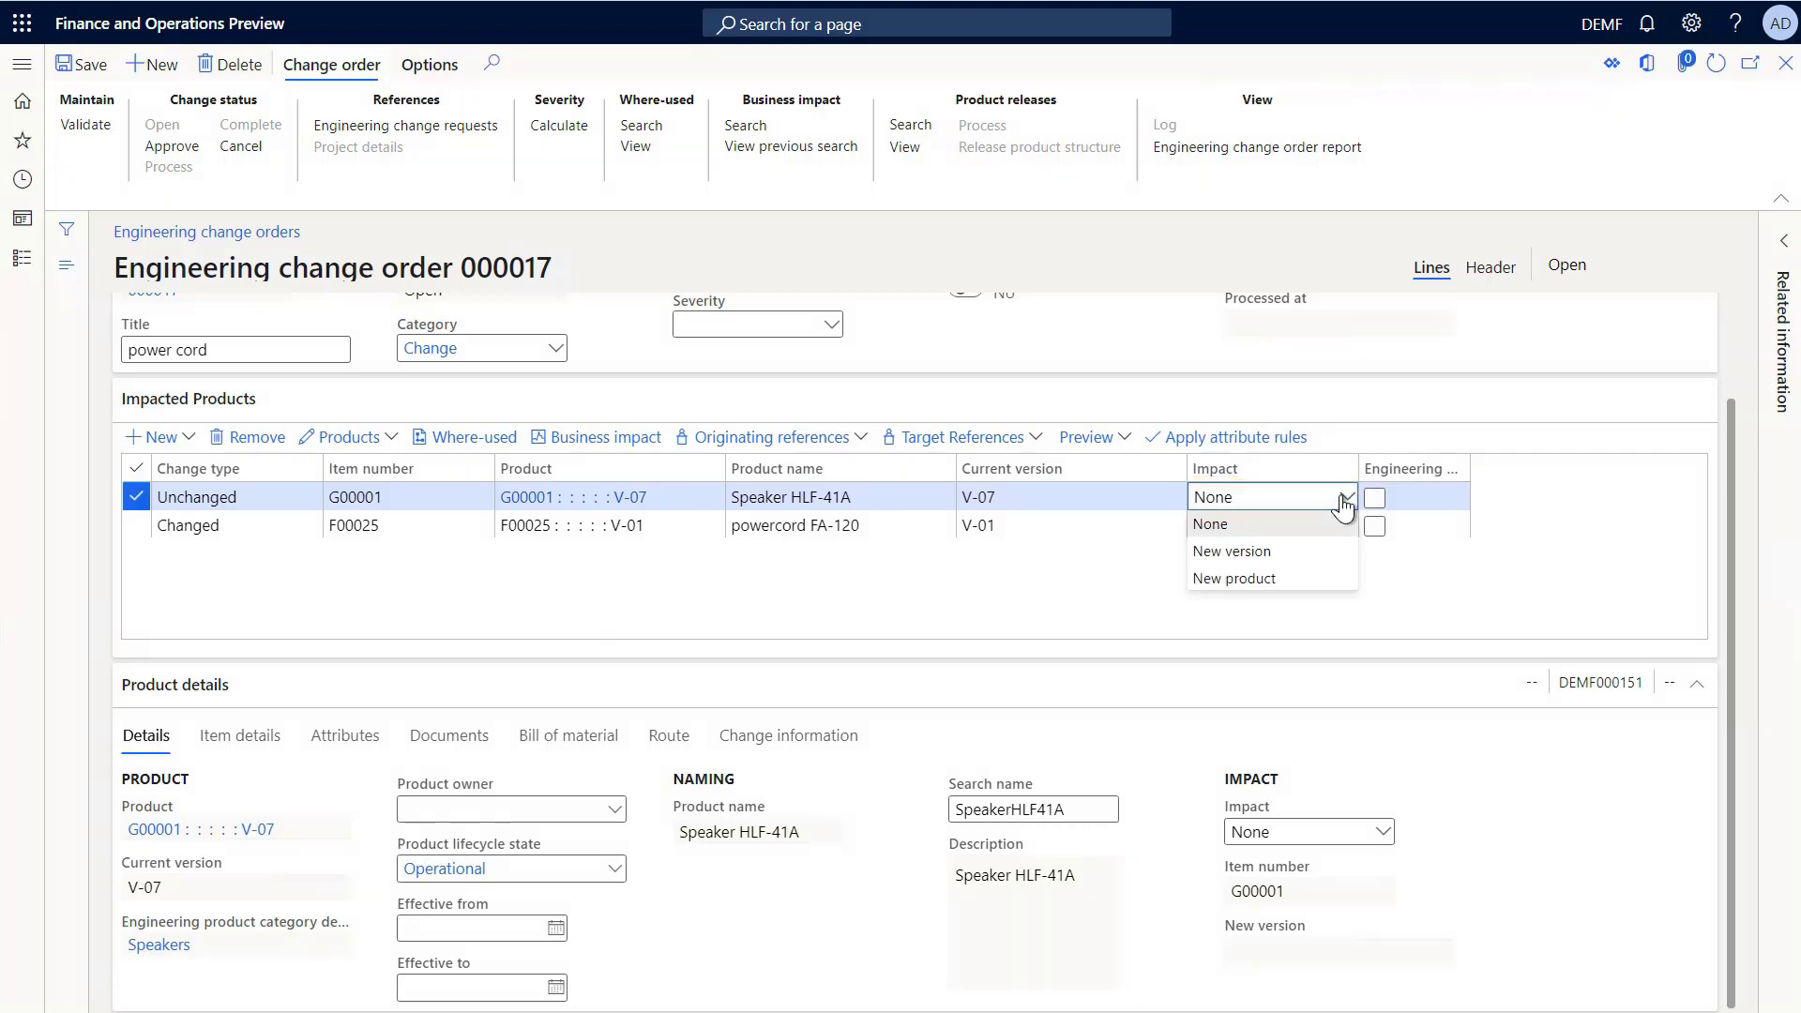
click(1330, 554)
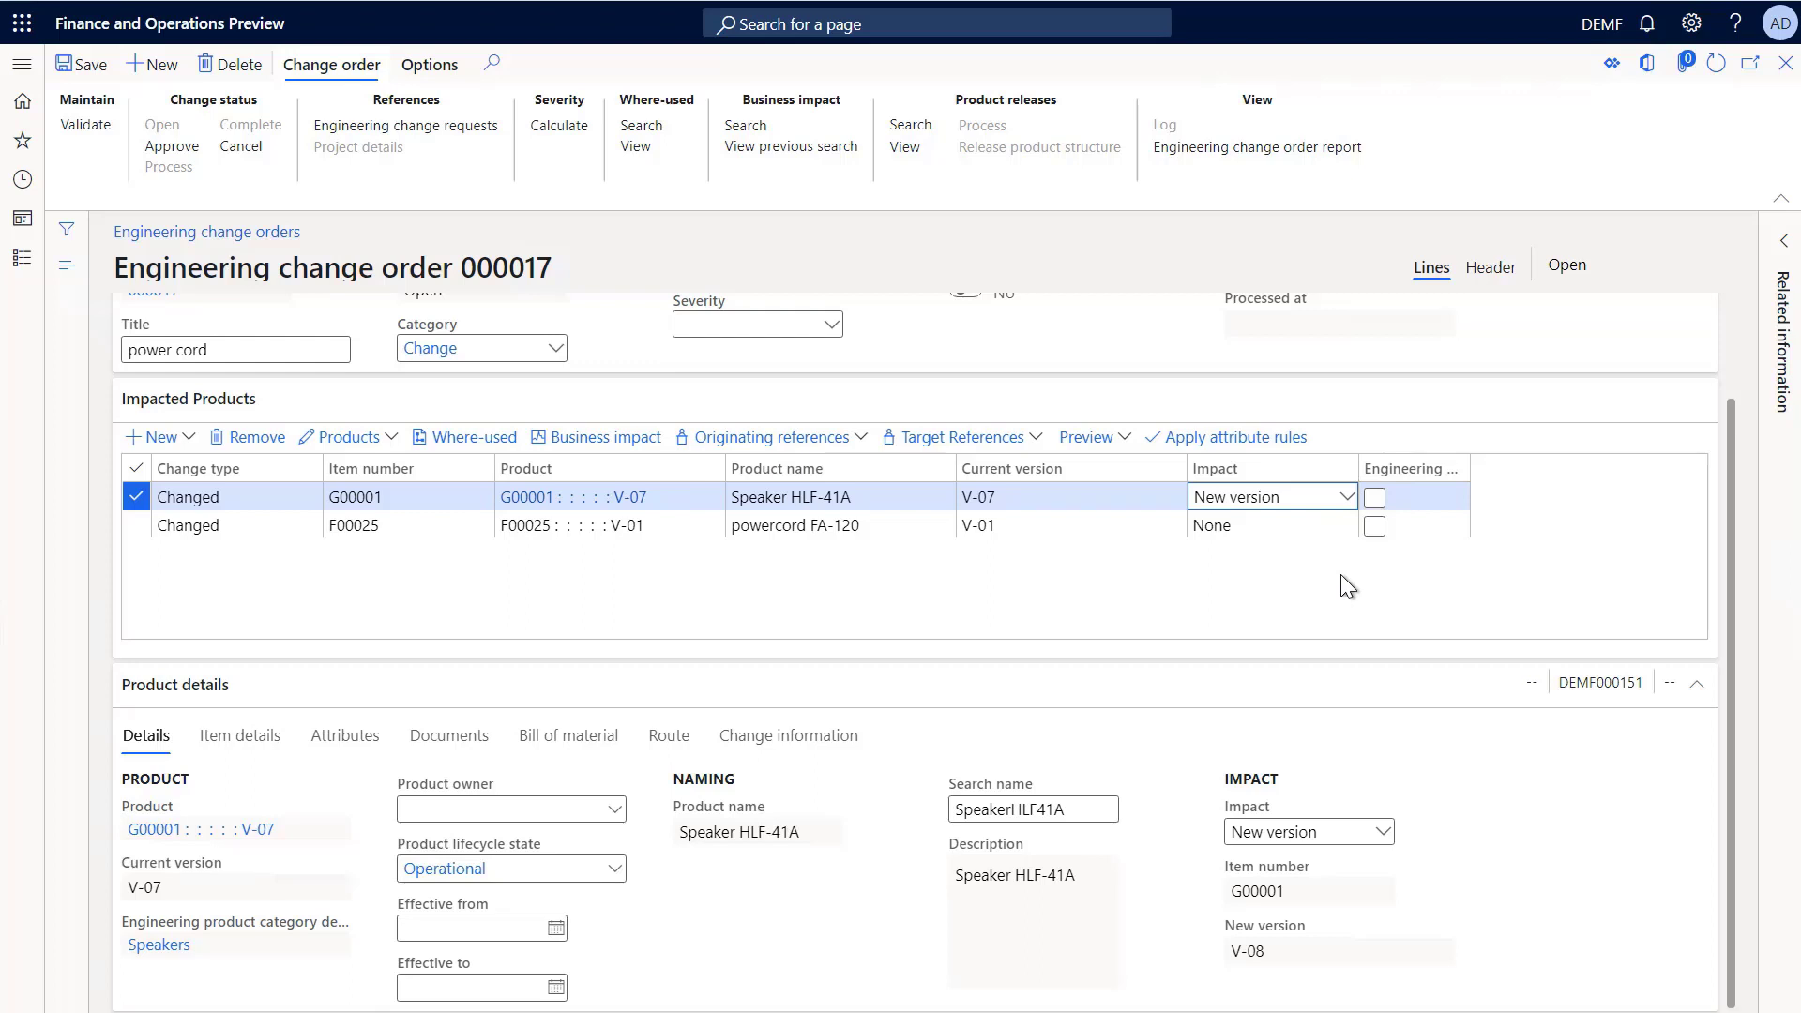
click(589, 741)
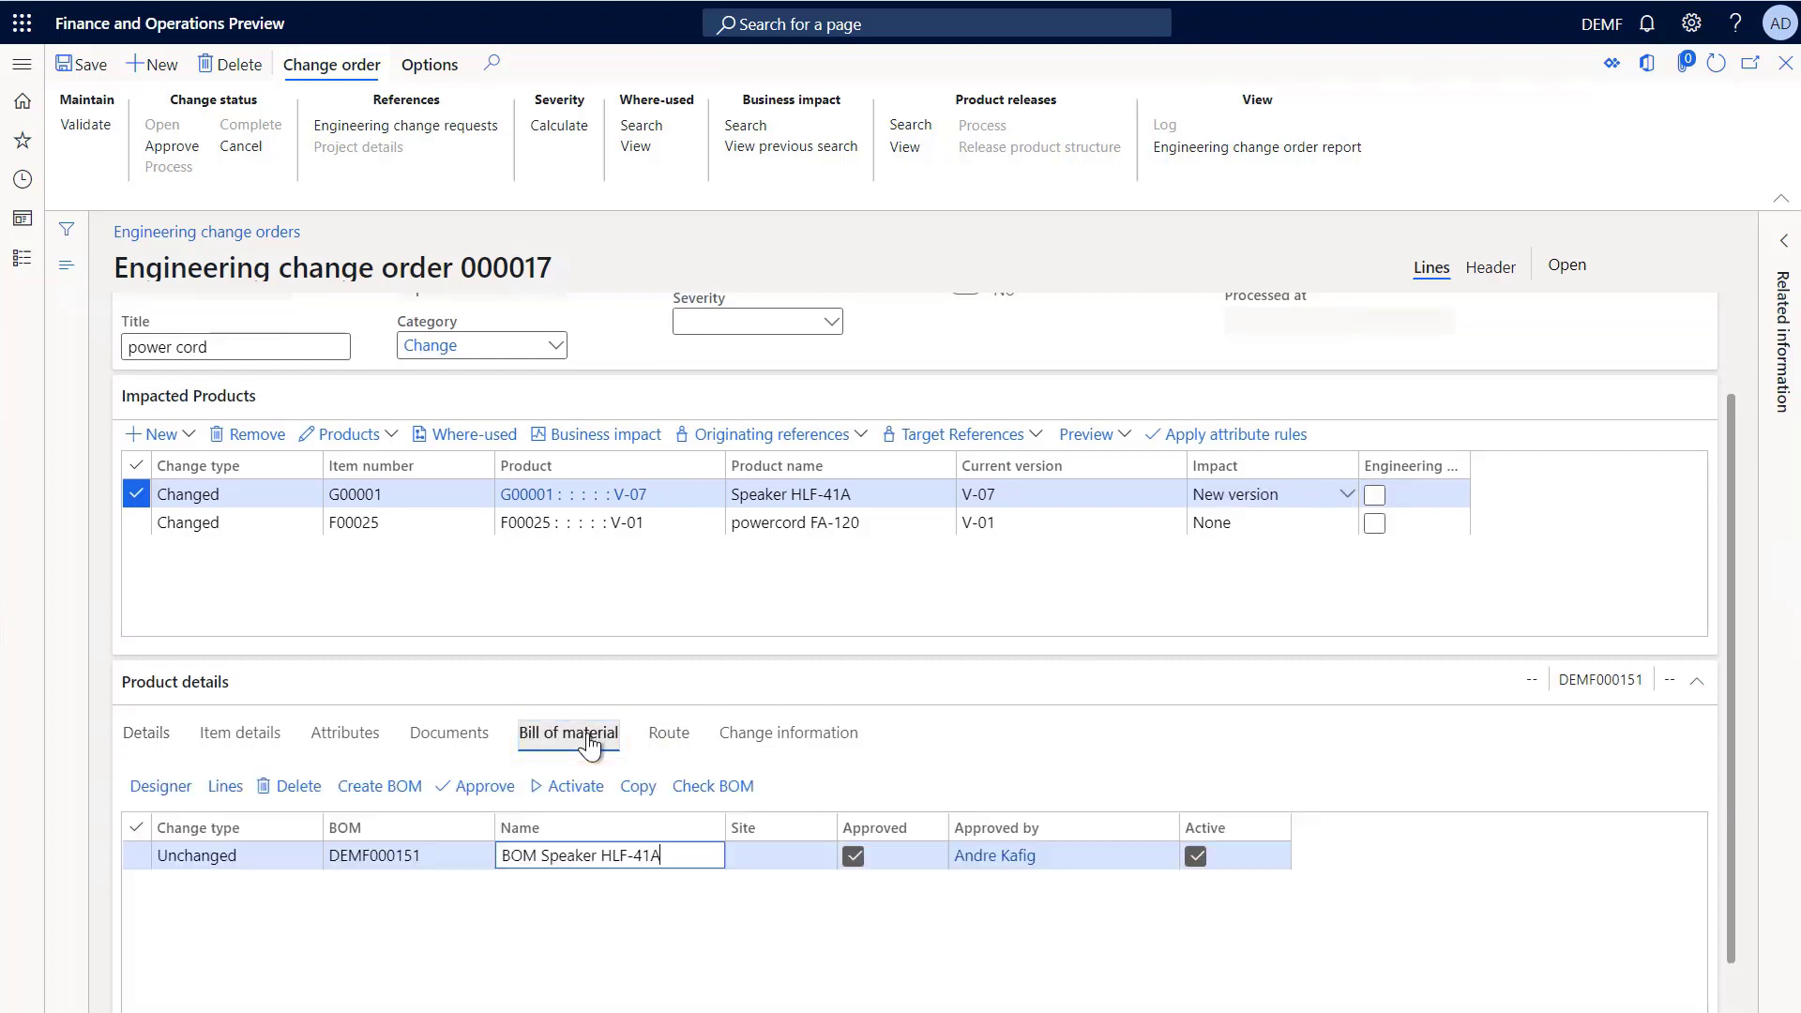
click(299, 856)
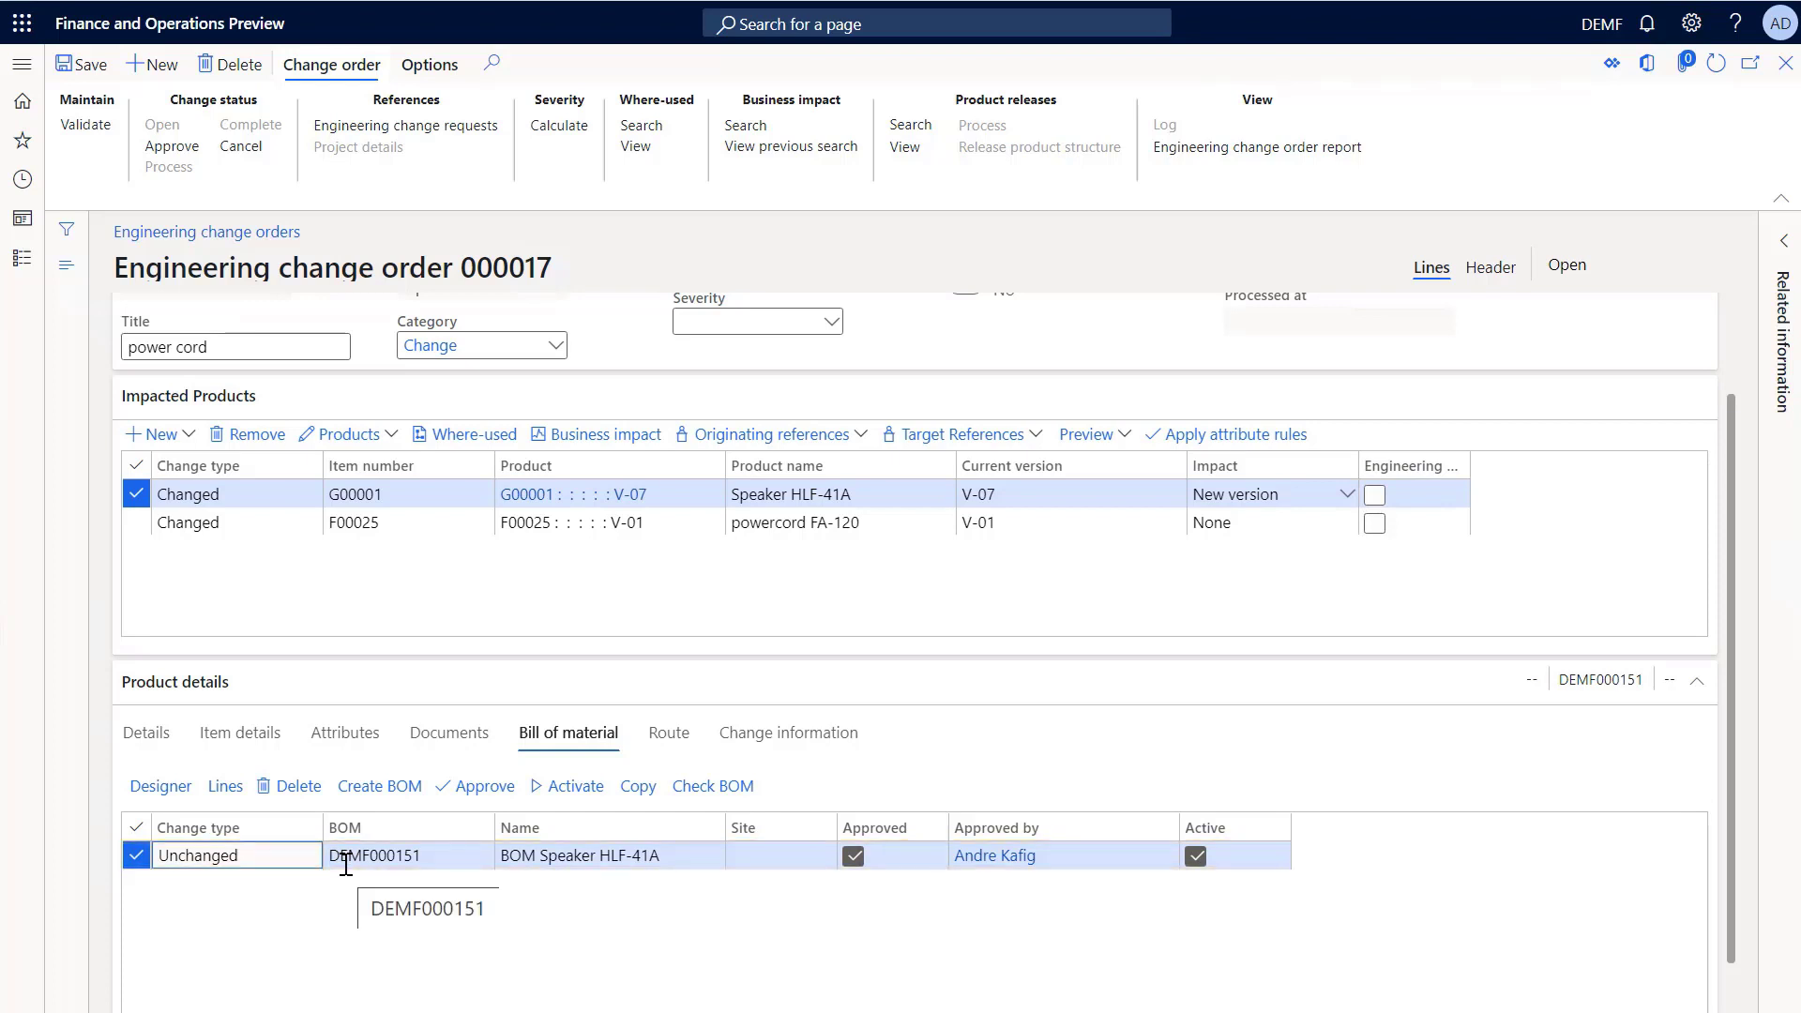
Step: In BOM DEMF000151, delete the F00025 line, add FN00040 Power cord DE-140, and save
click(230, 797)
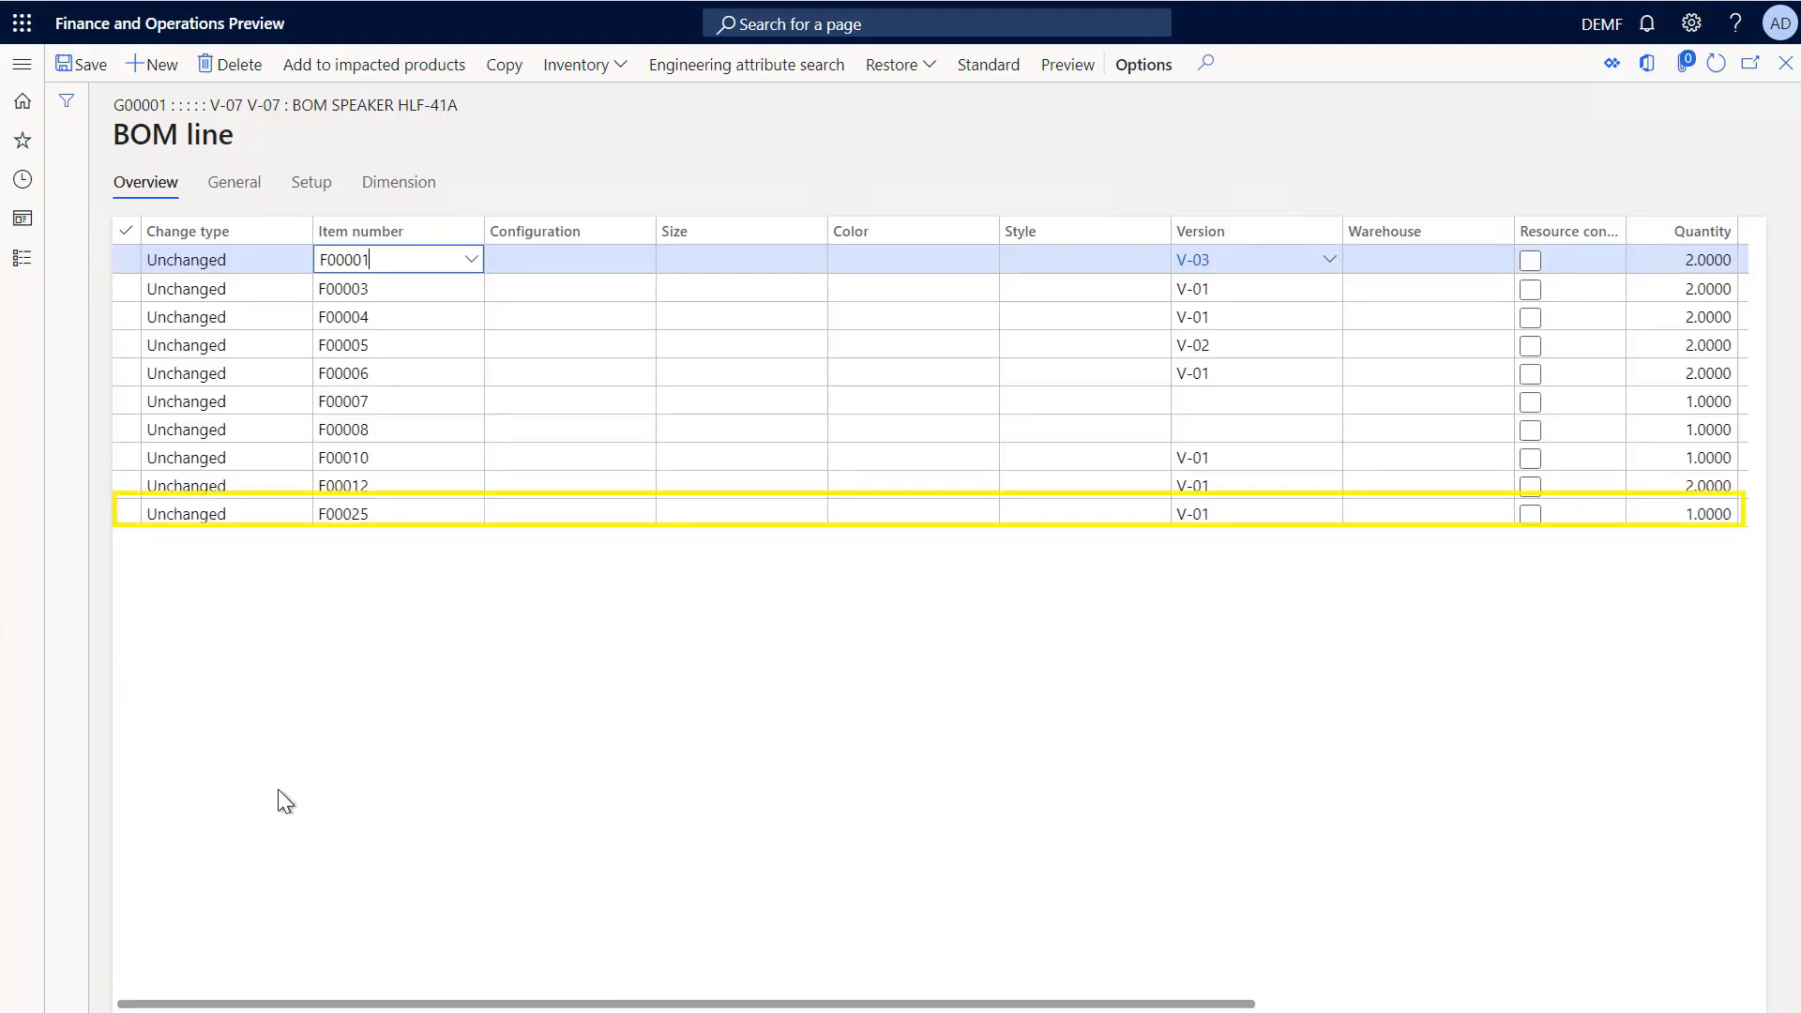
click(281, 511)
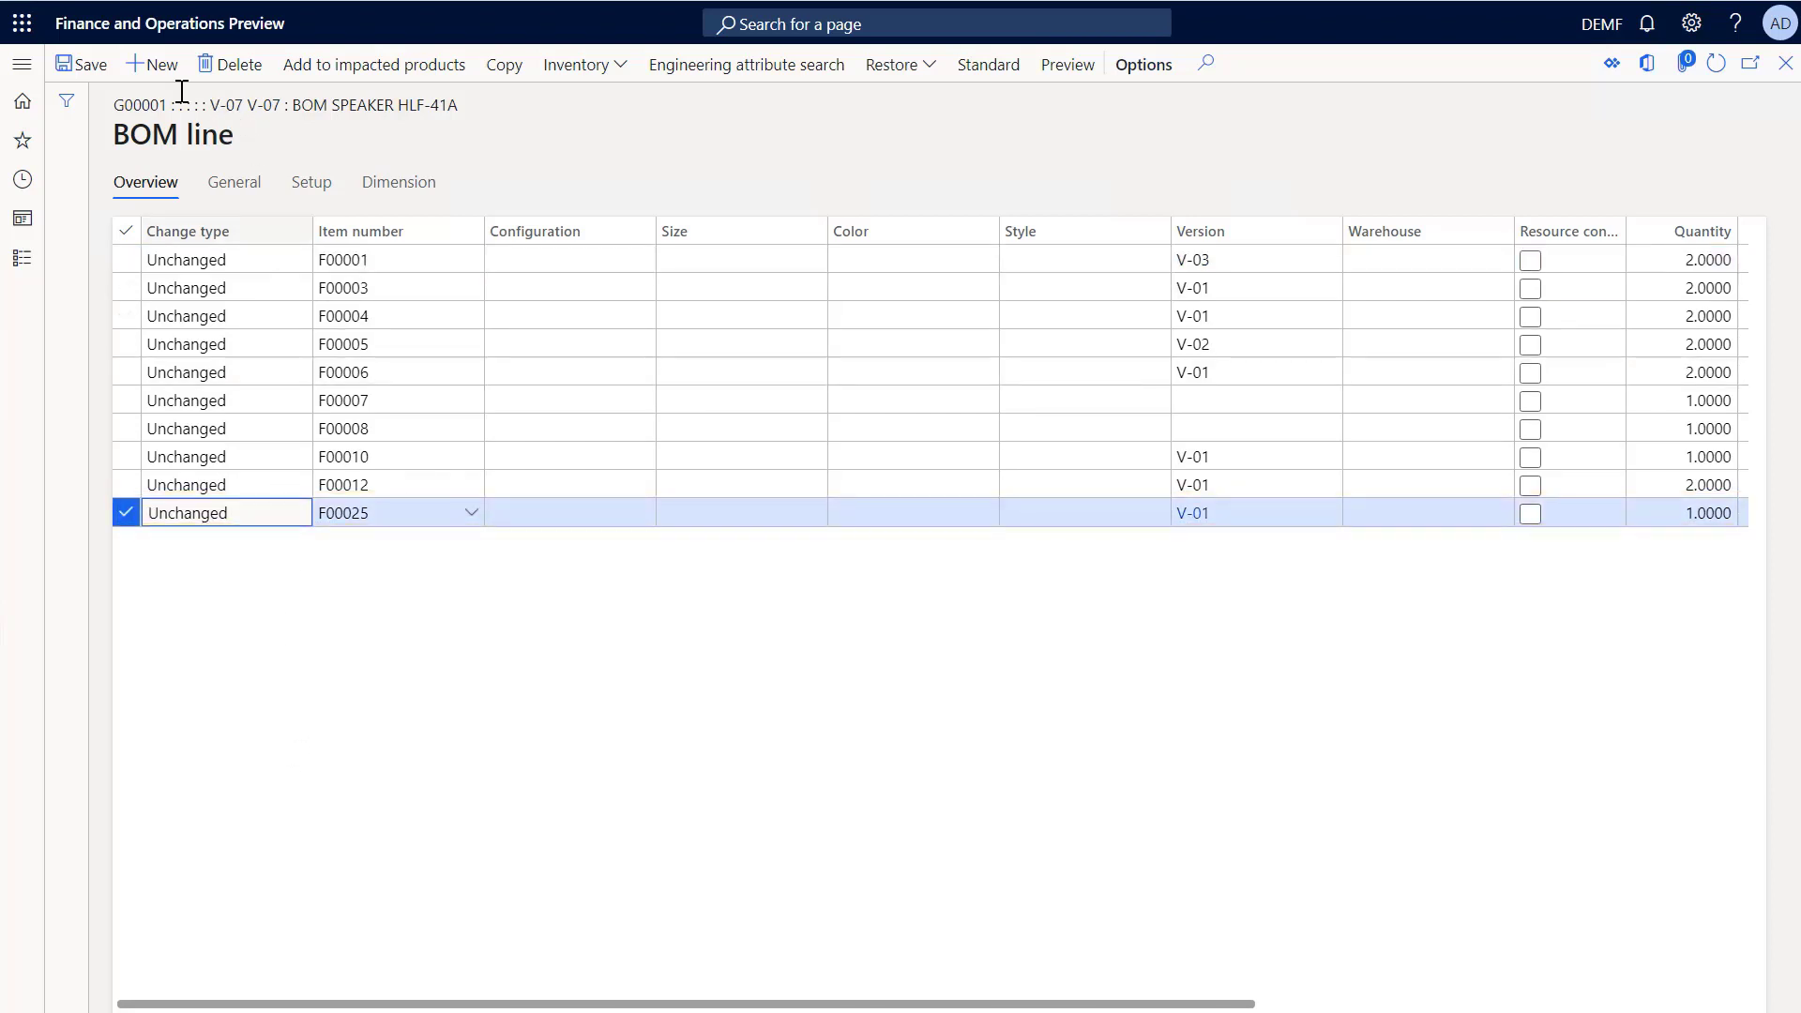
click(232, 79)
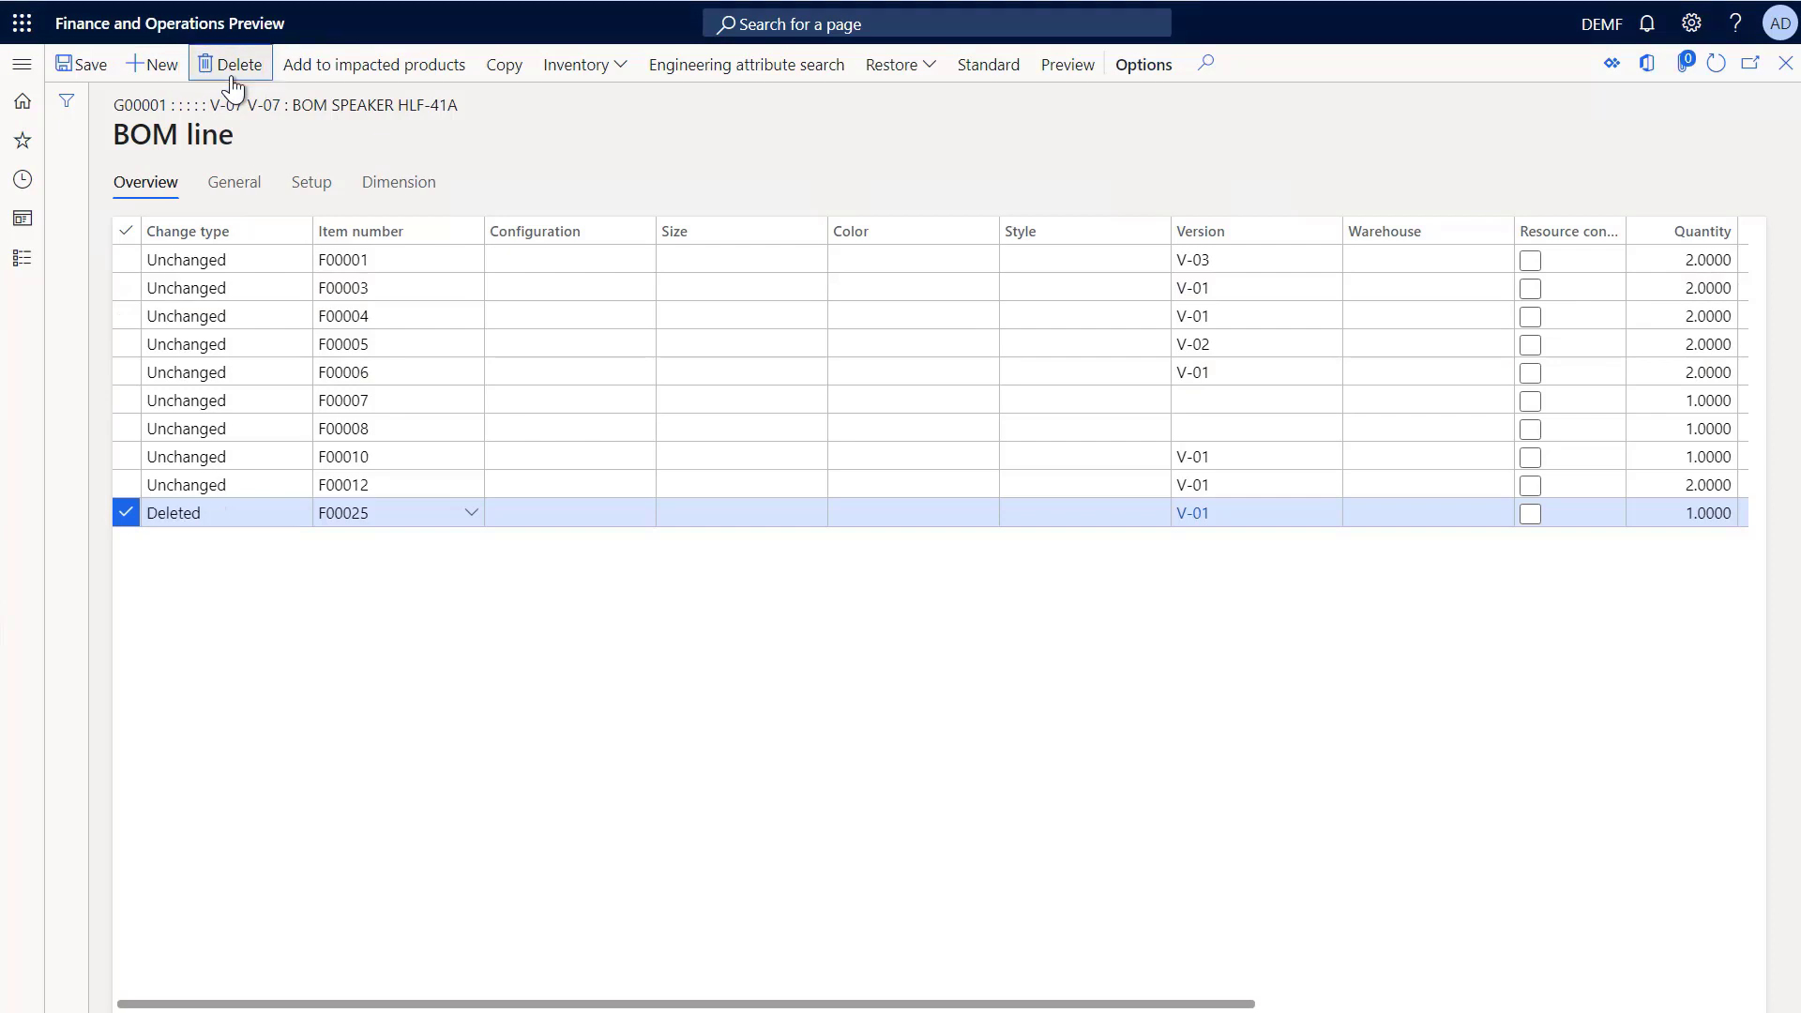
click(155, 66)
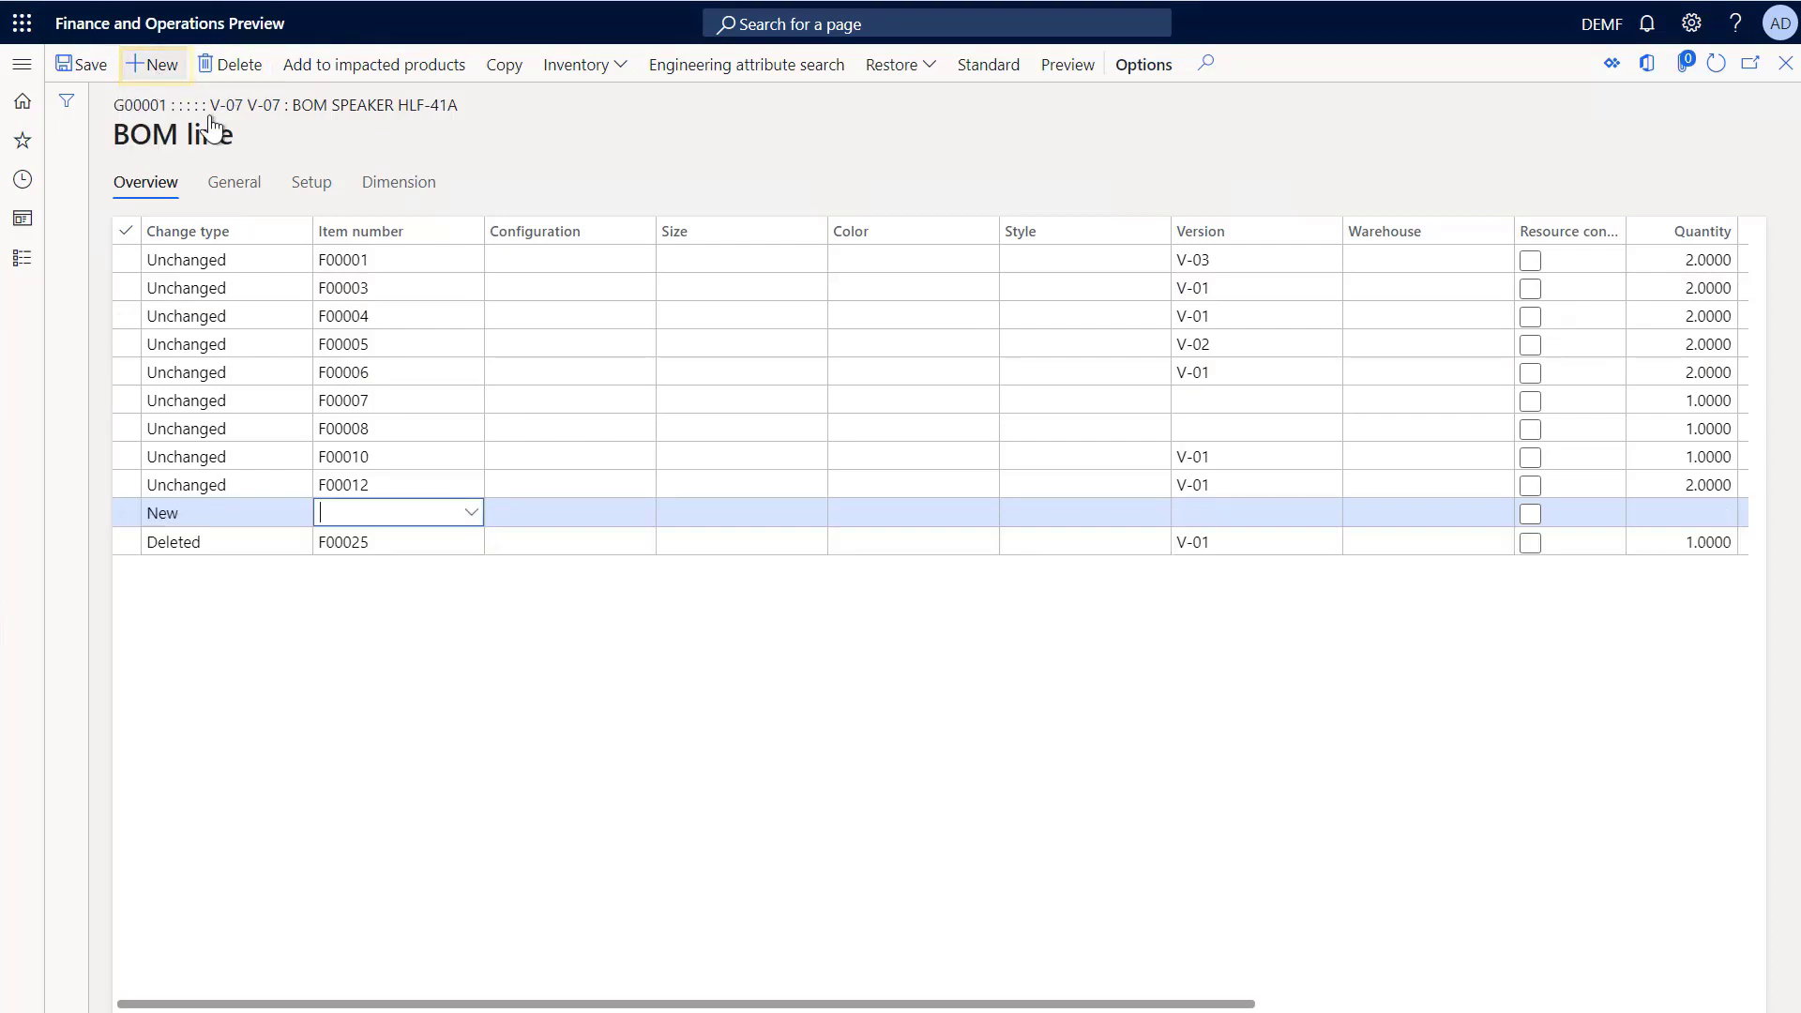
click(384, 511)
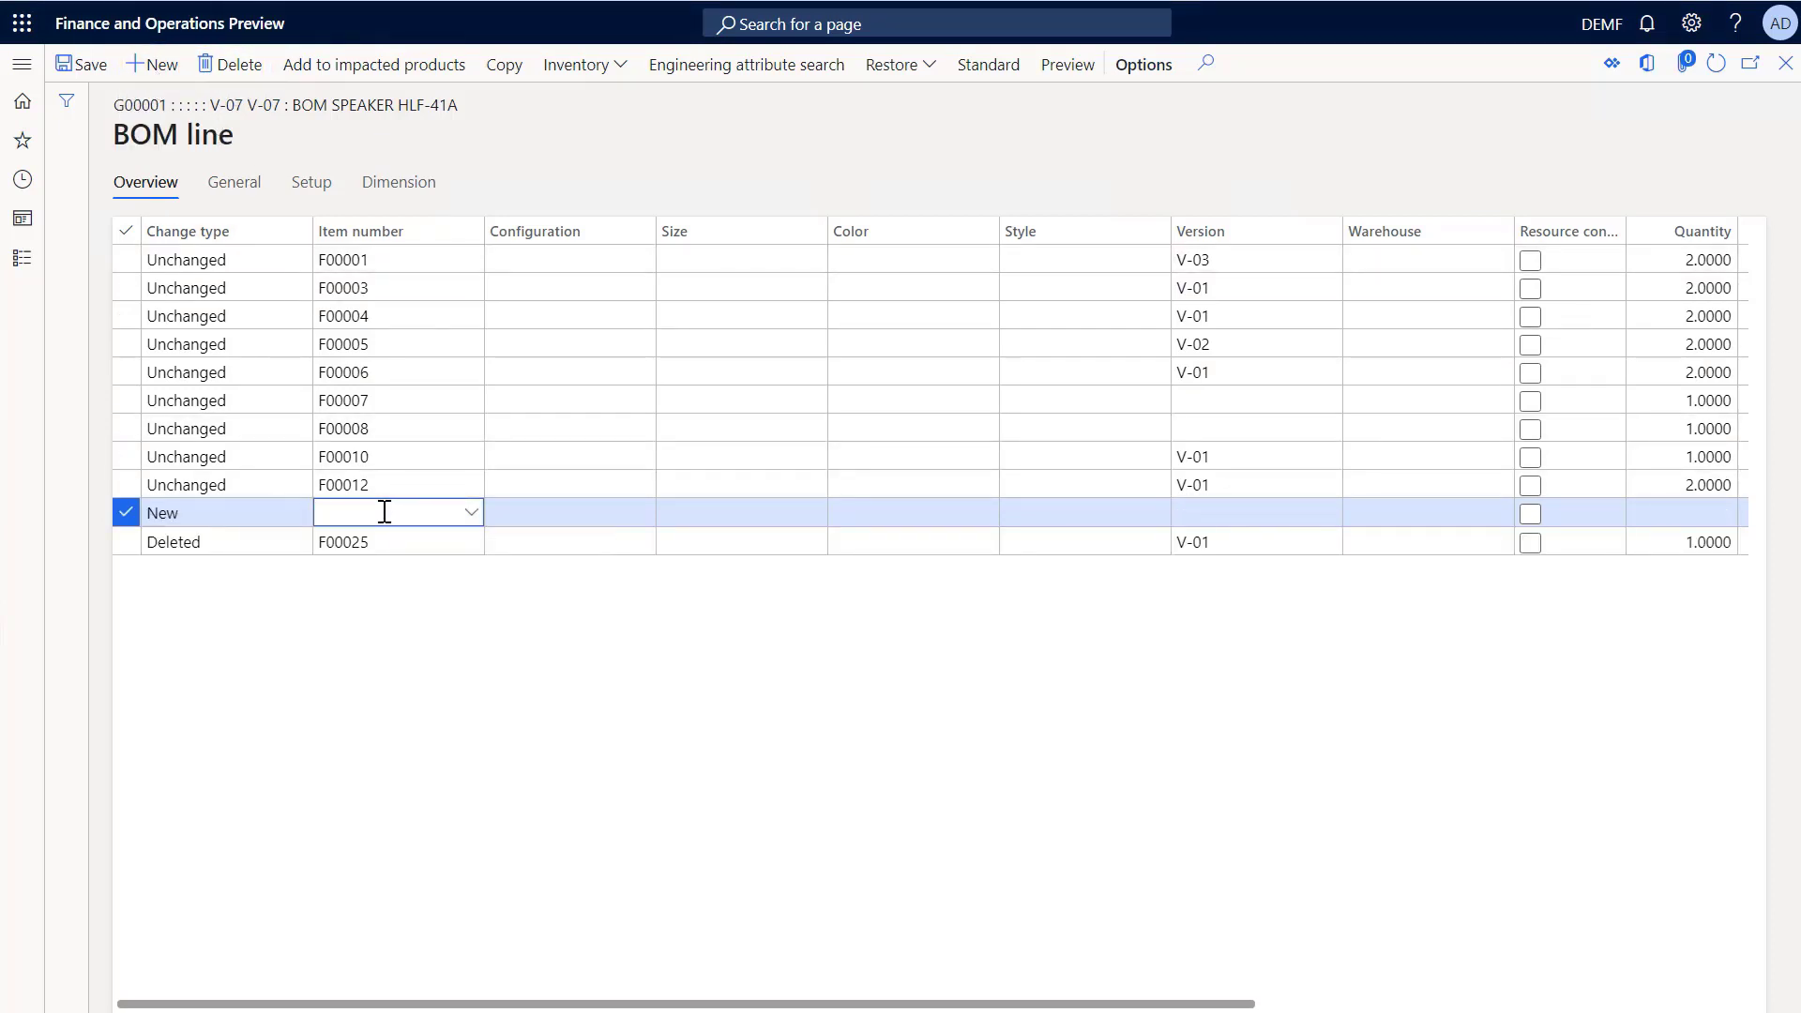
text(FN00040)
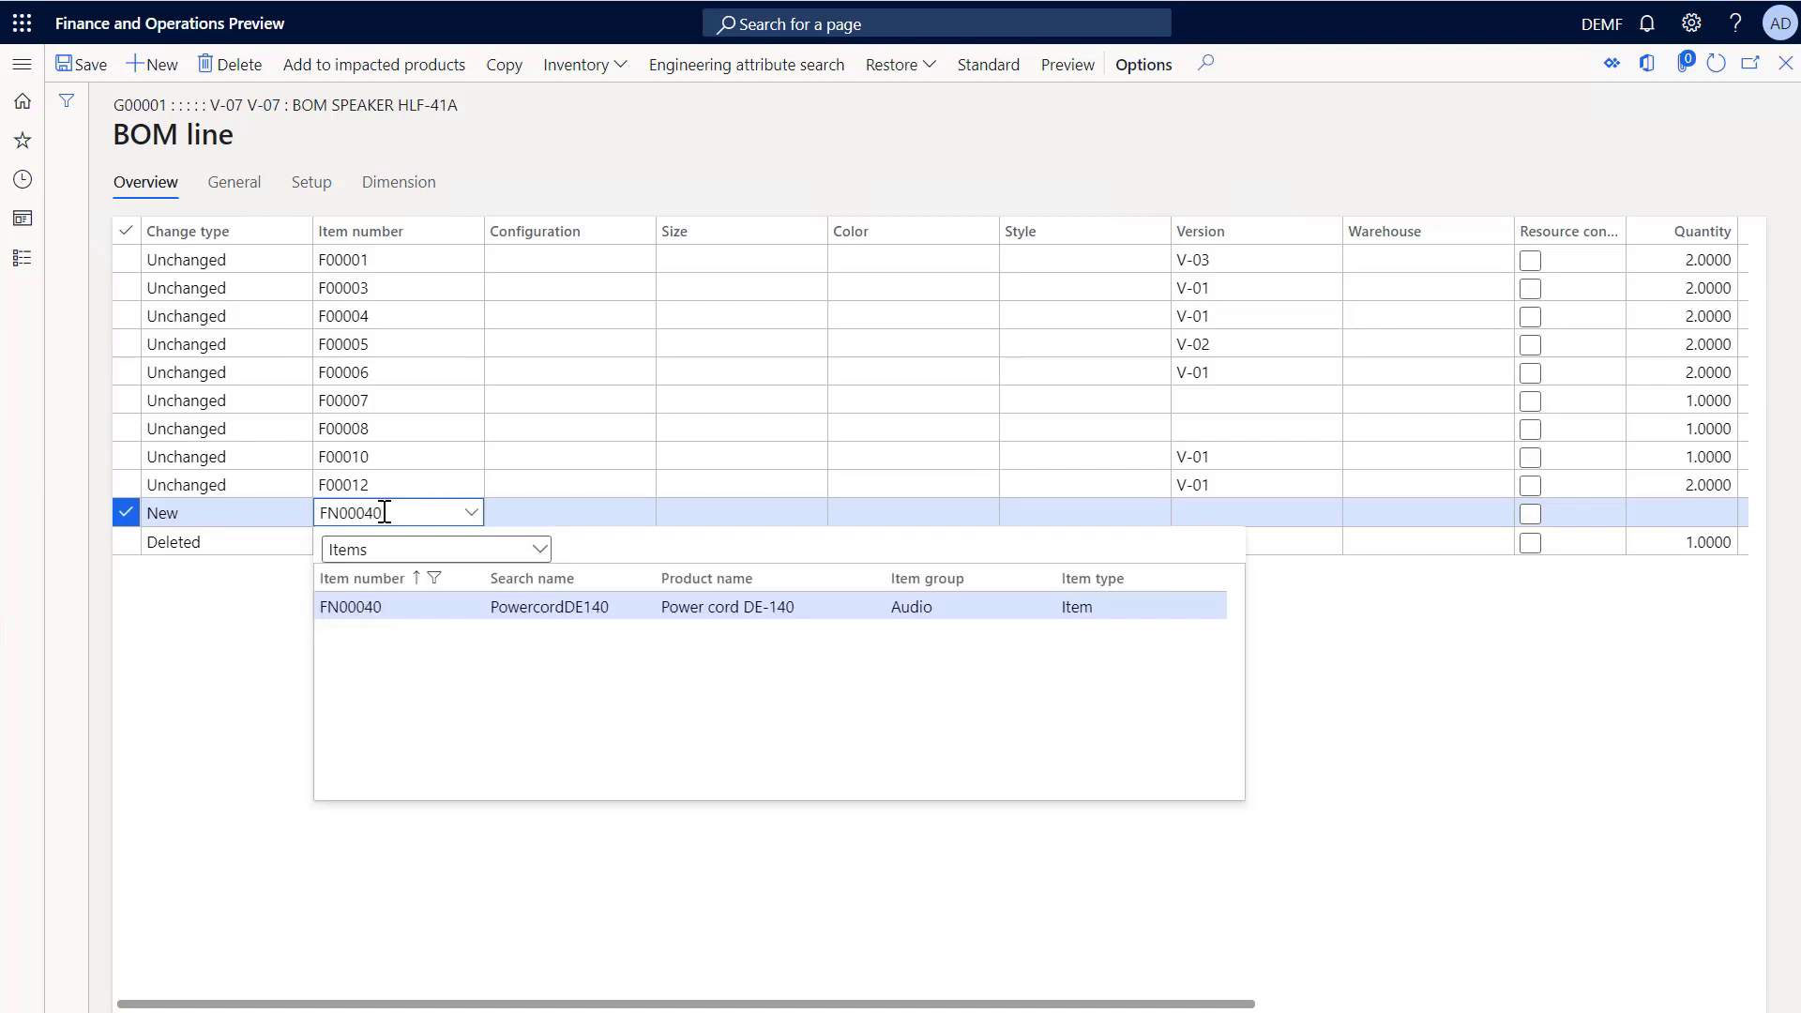
click(439, 610)
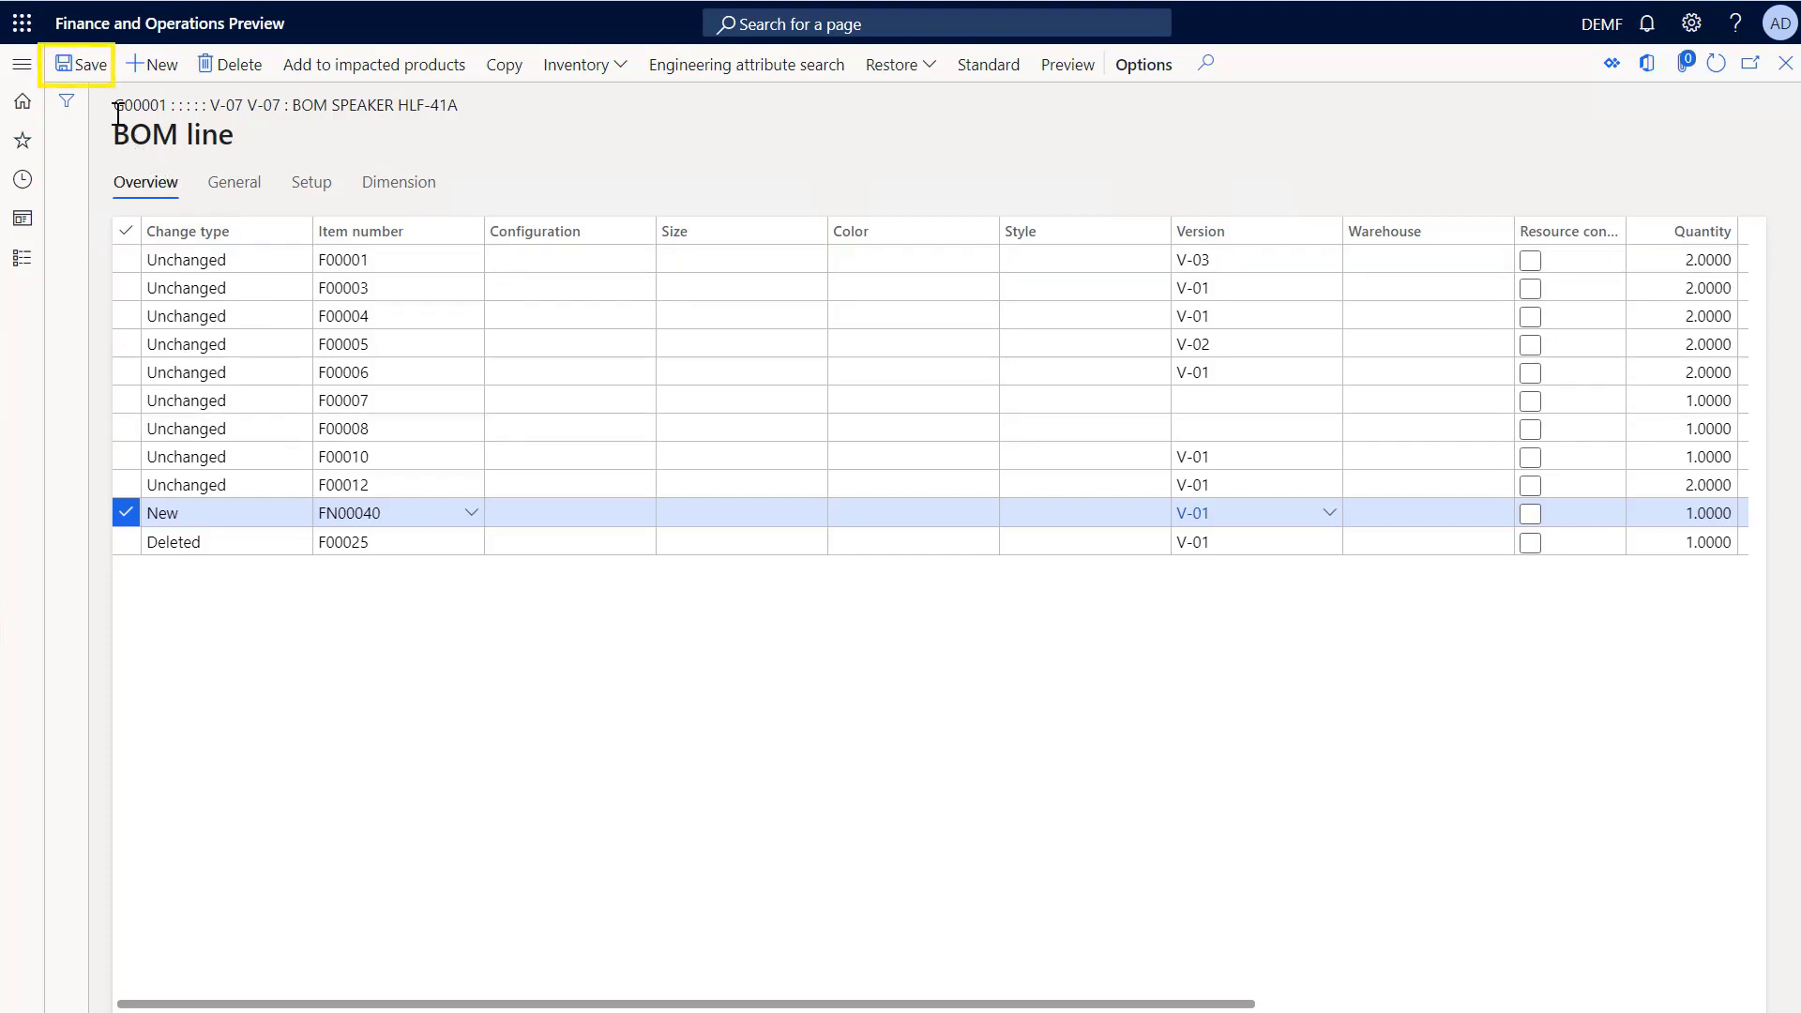
click(85, 66)
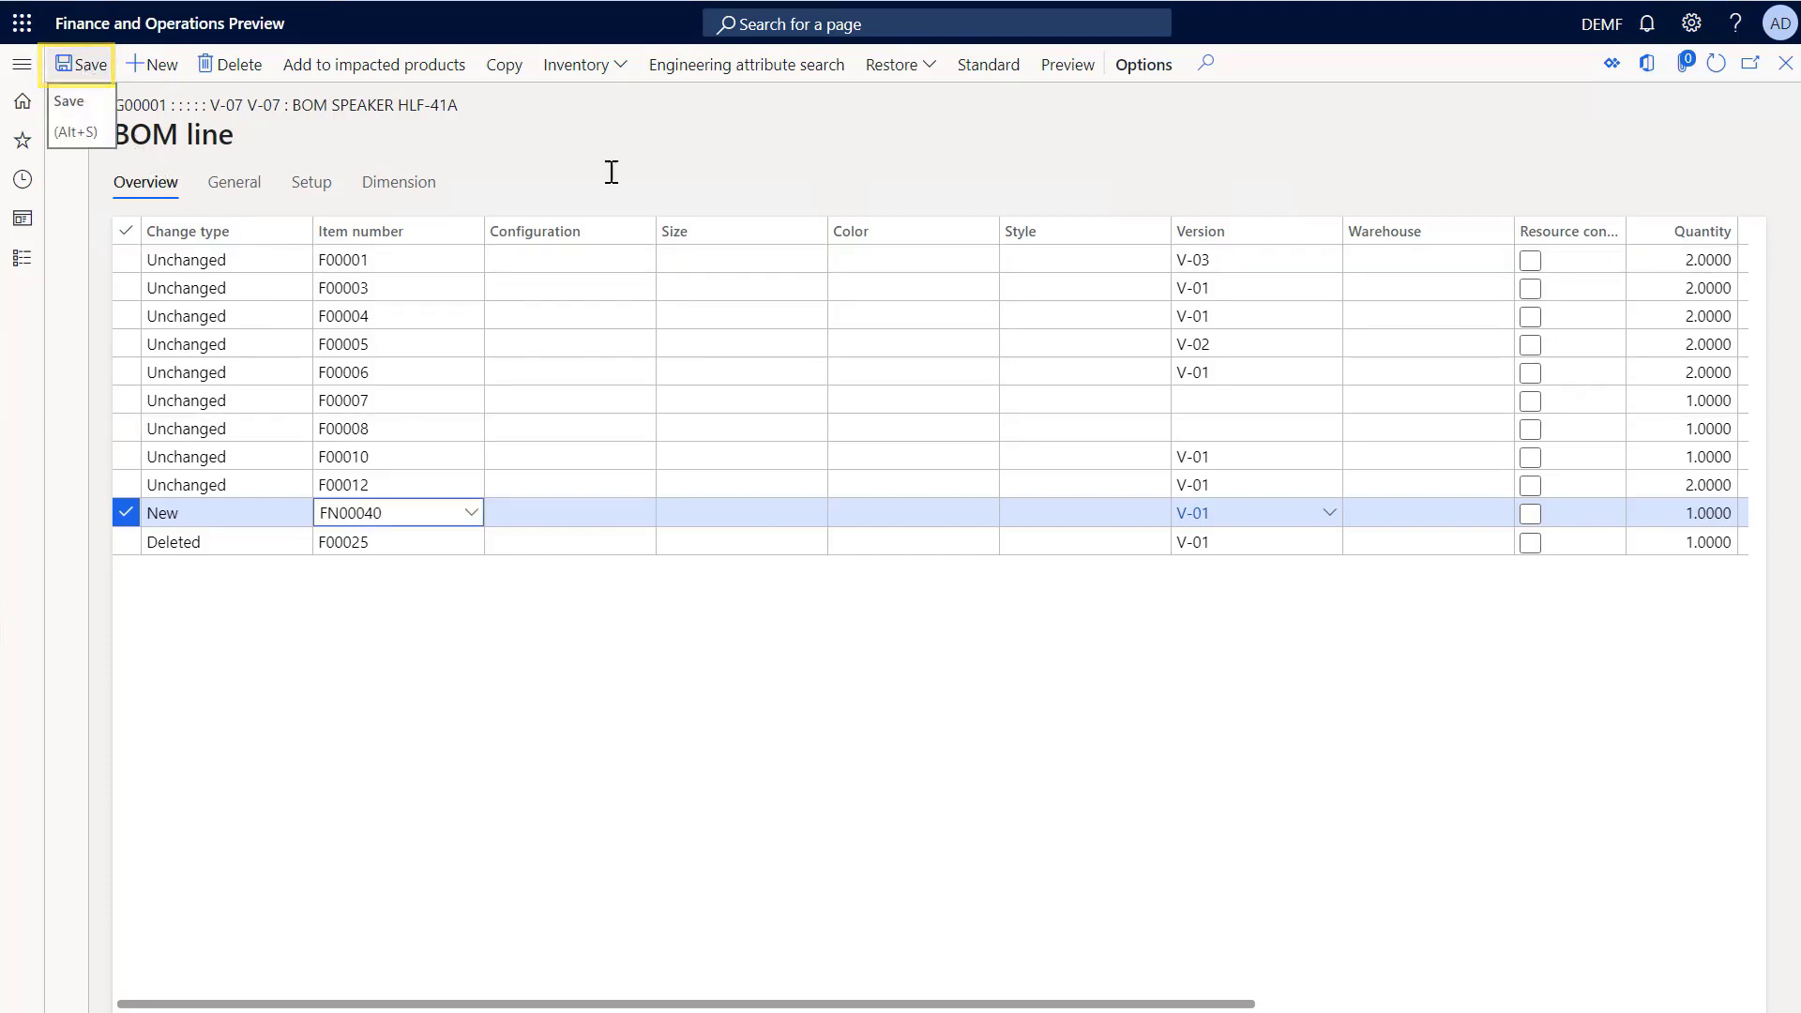
key(Escape)
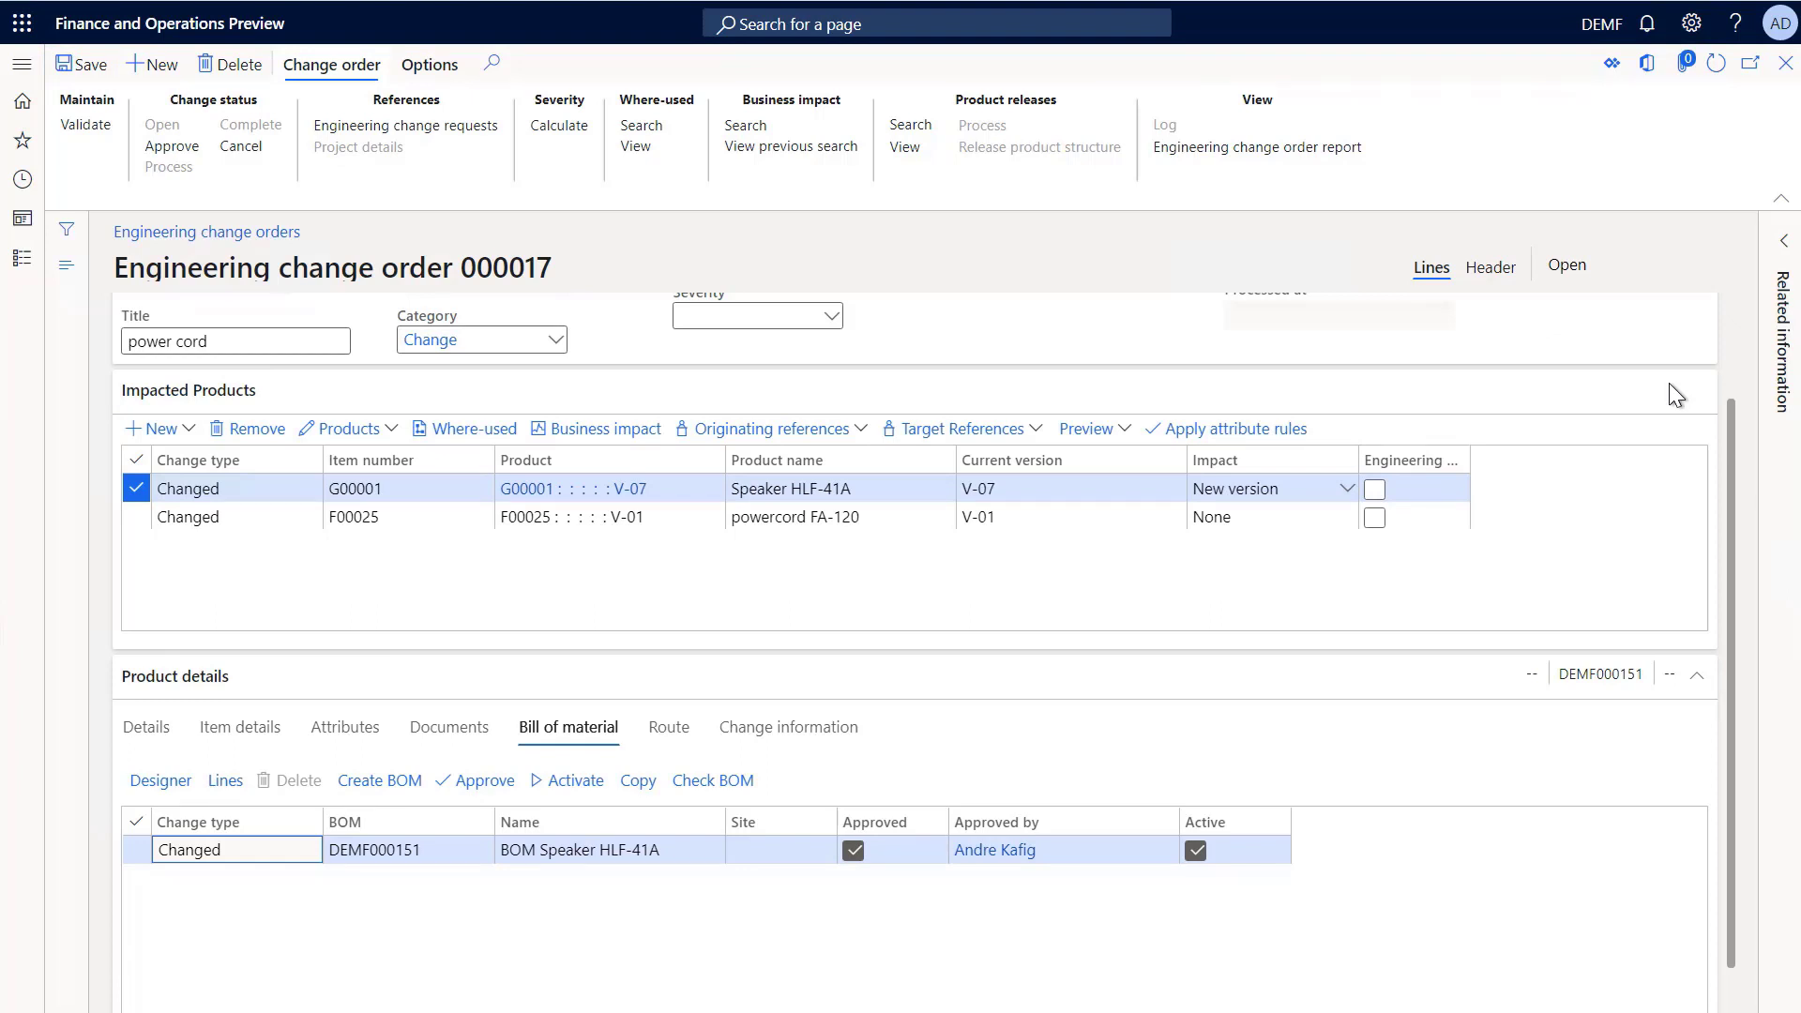
Step: Save change order 000017, approve it, and process it
click(75, 71)
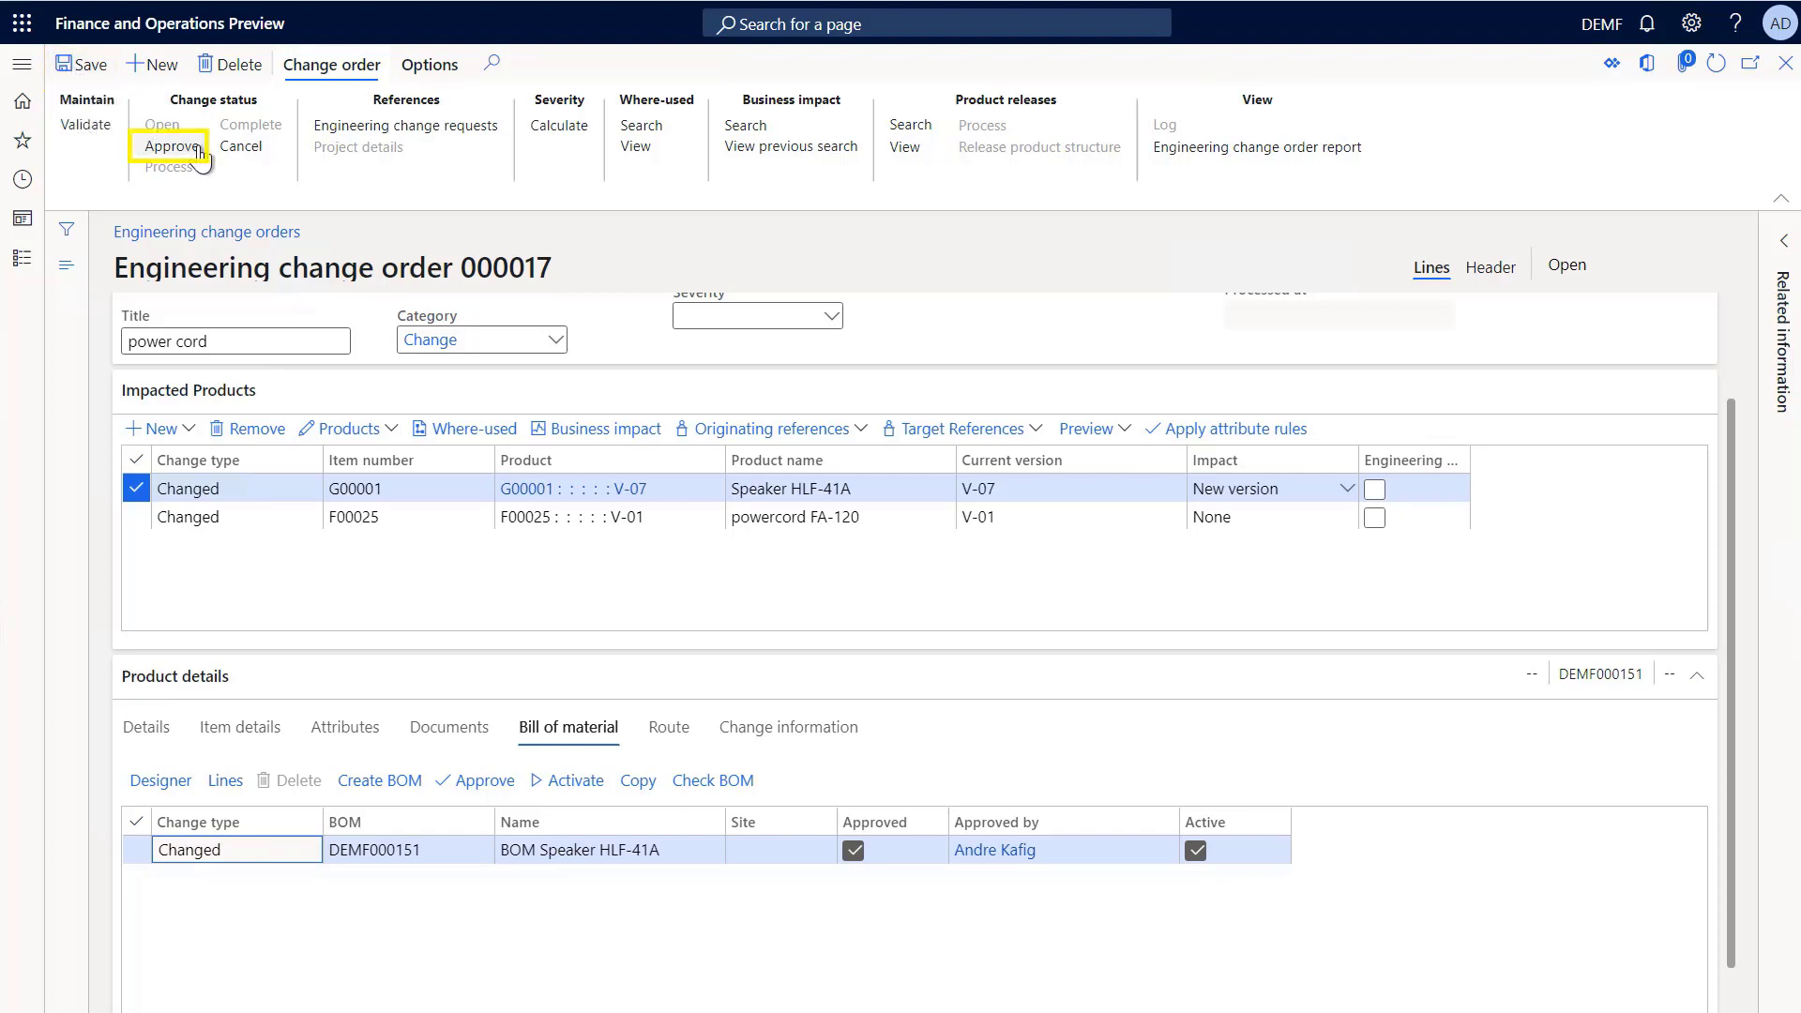
click(173, 147)
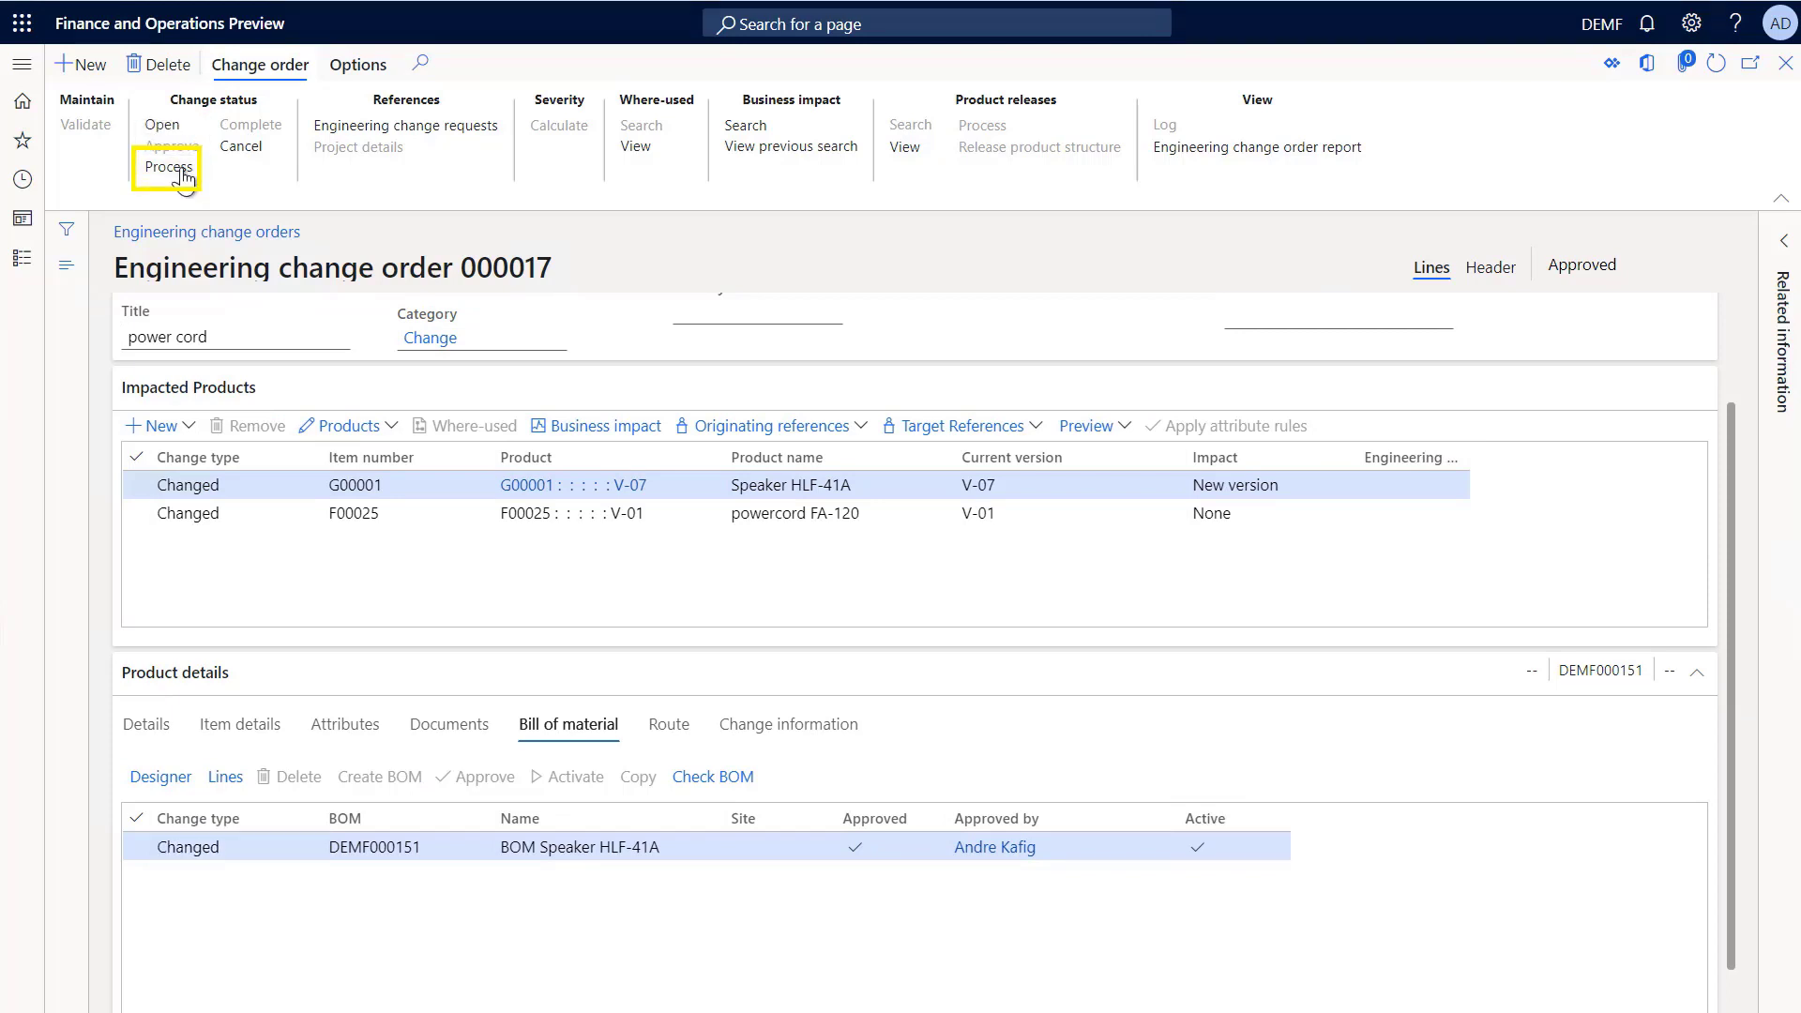
click(171, 167)
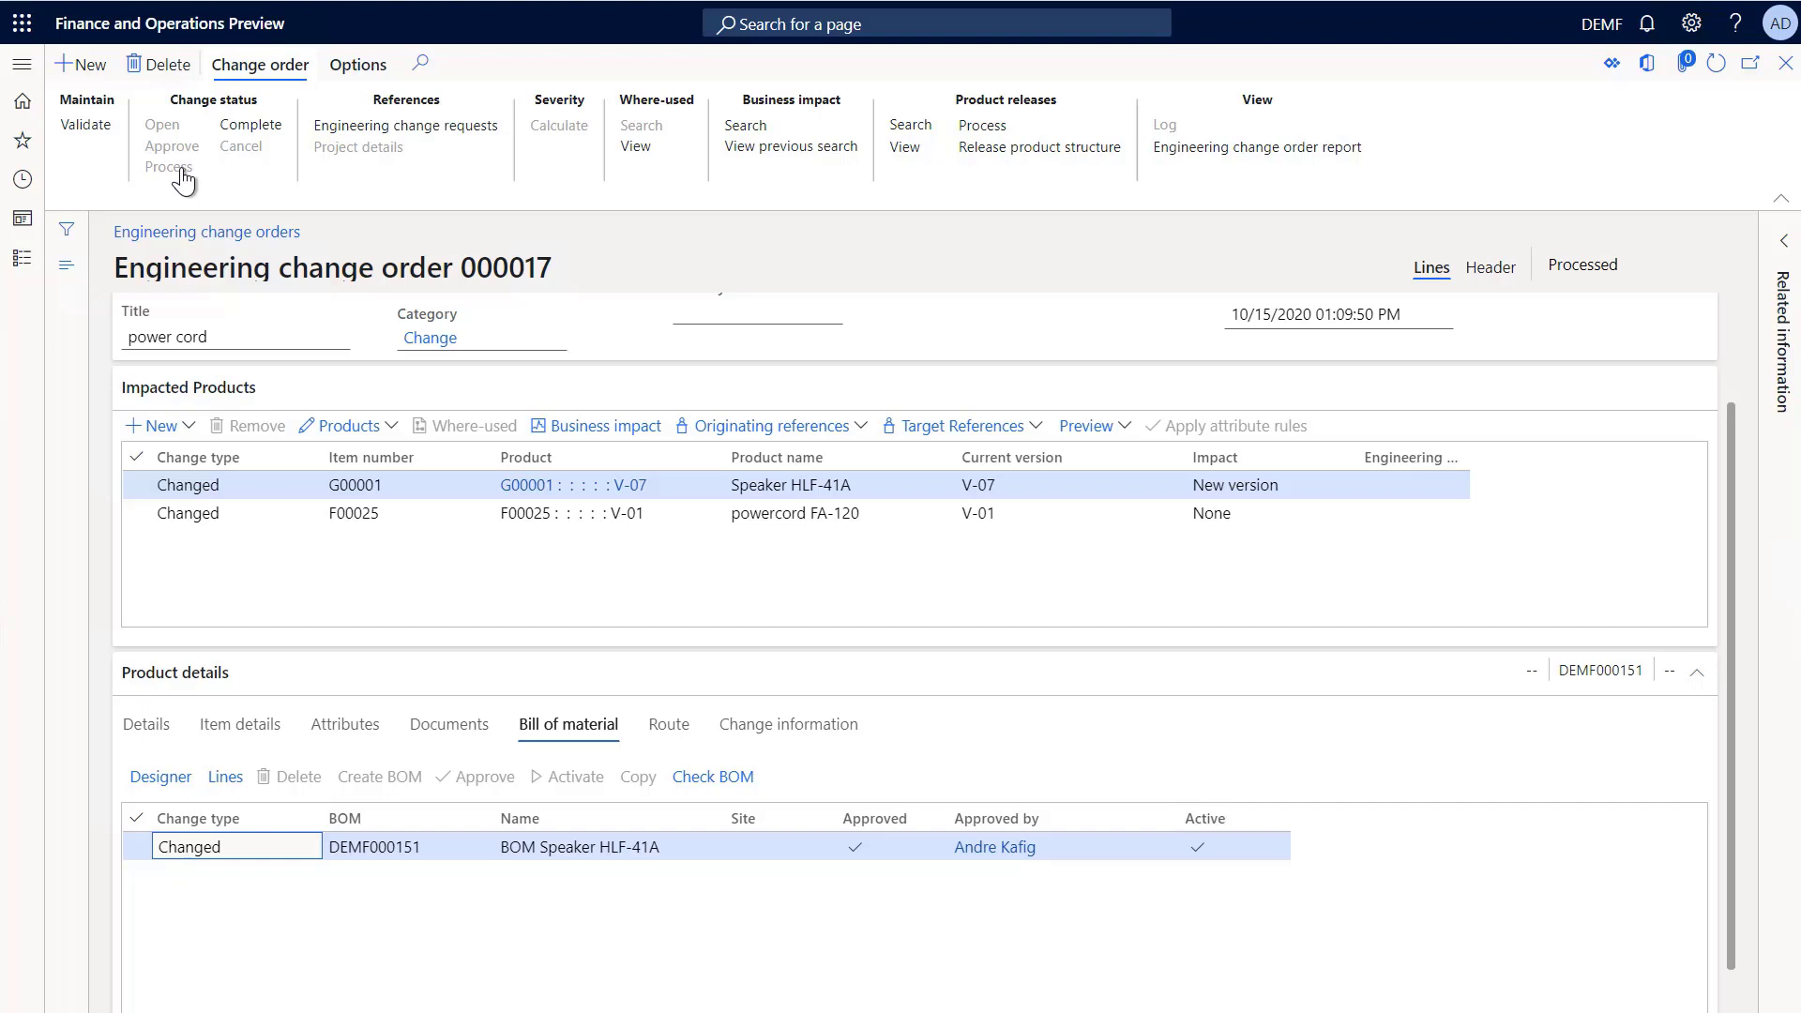
Step: Release the Speaker HLF-41A product structure to USMF after reviewing its release details
click(1054, 150)
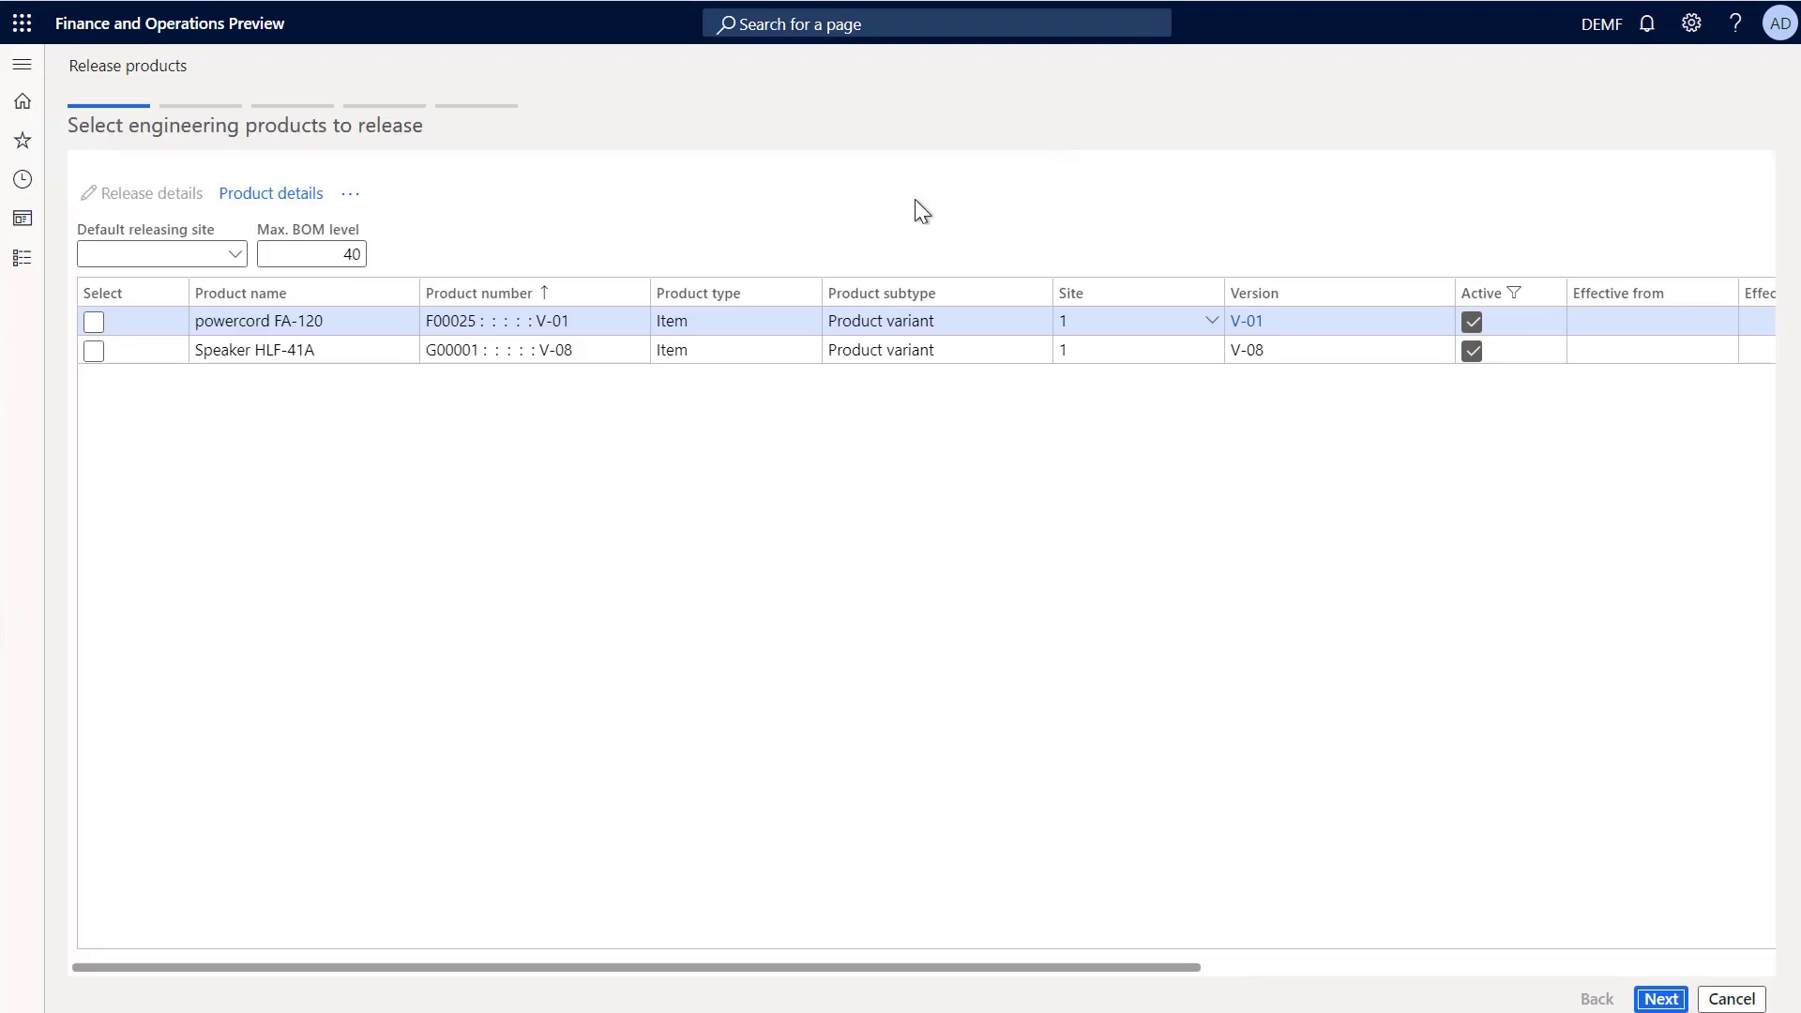
click(96, 350)
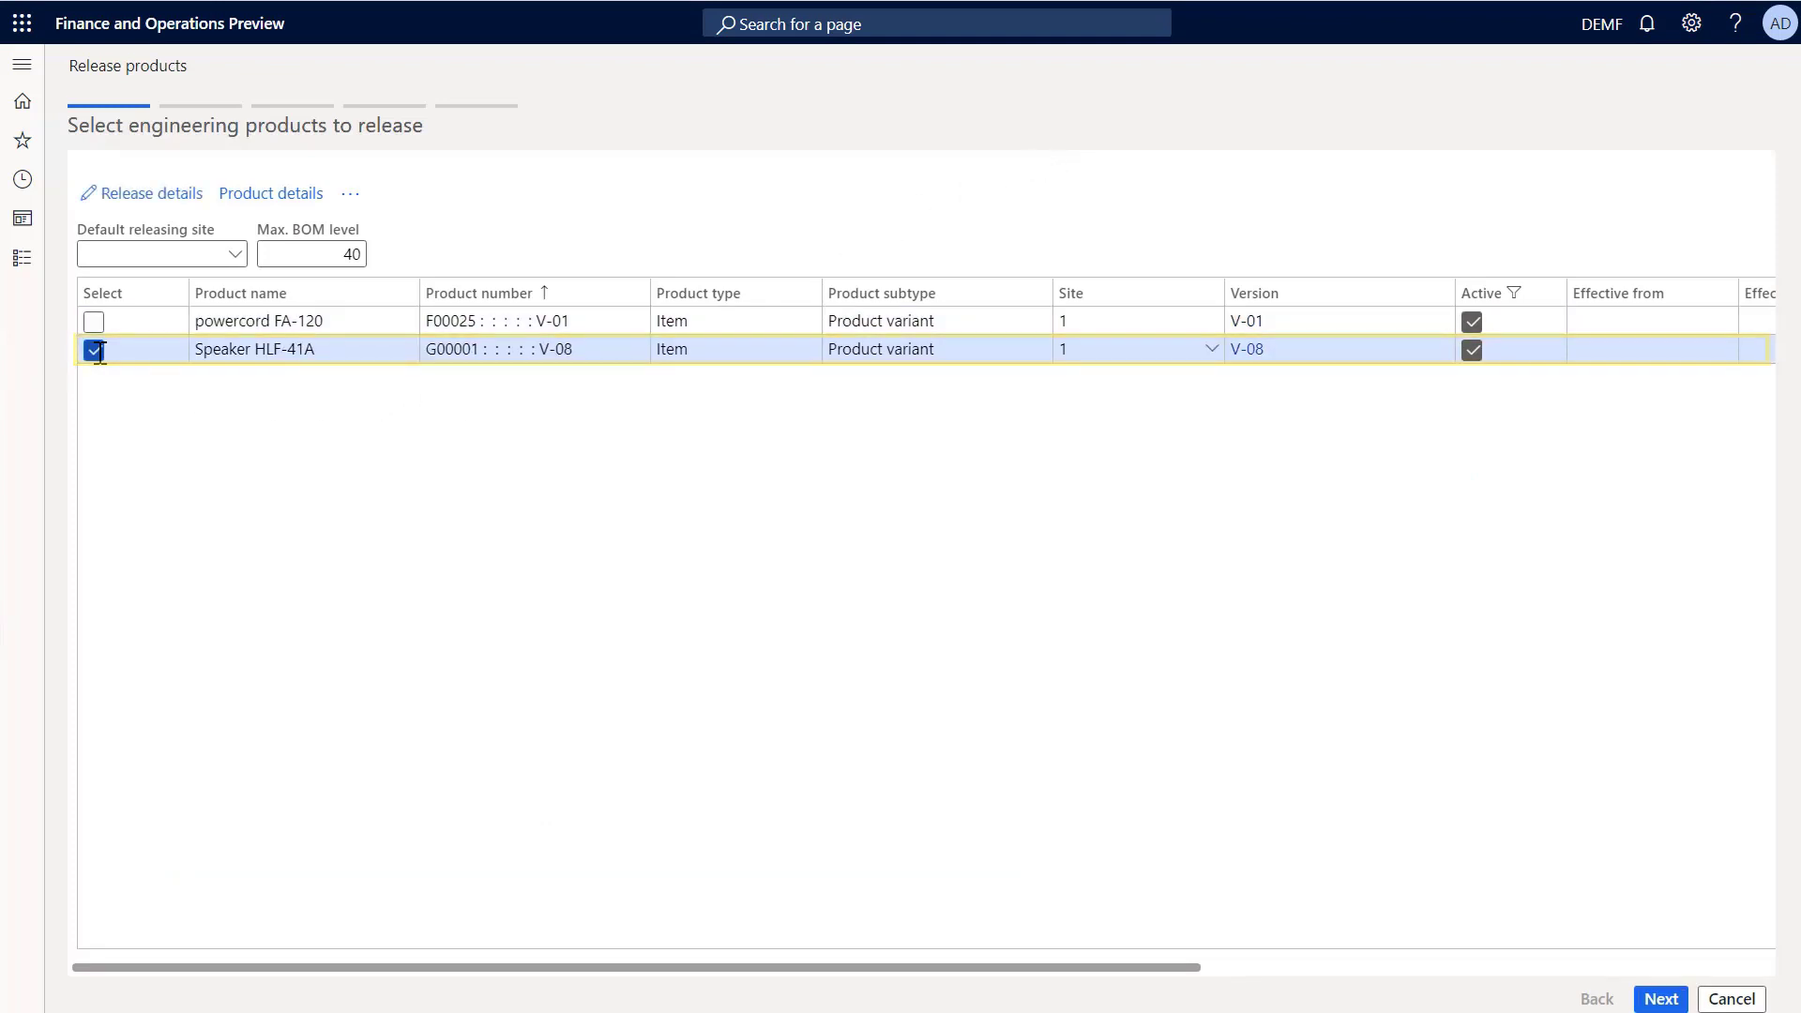
click(148, 197)
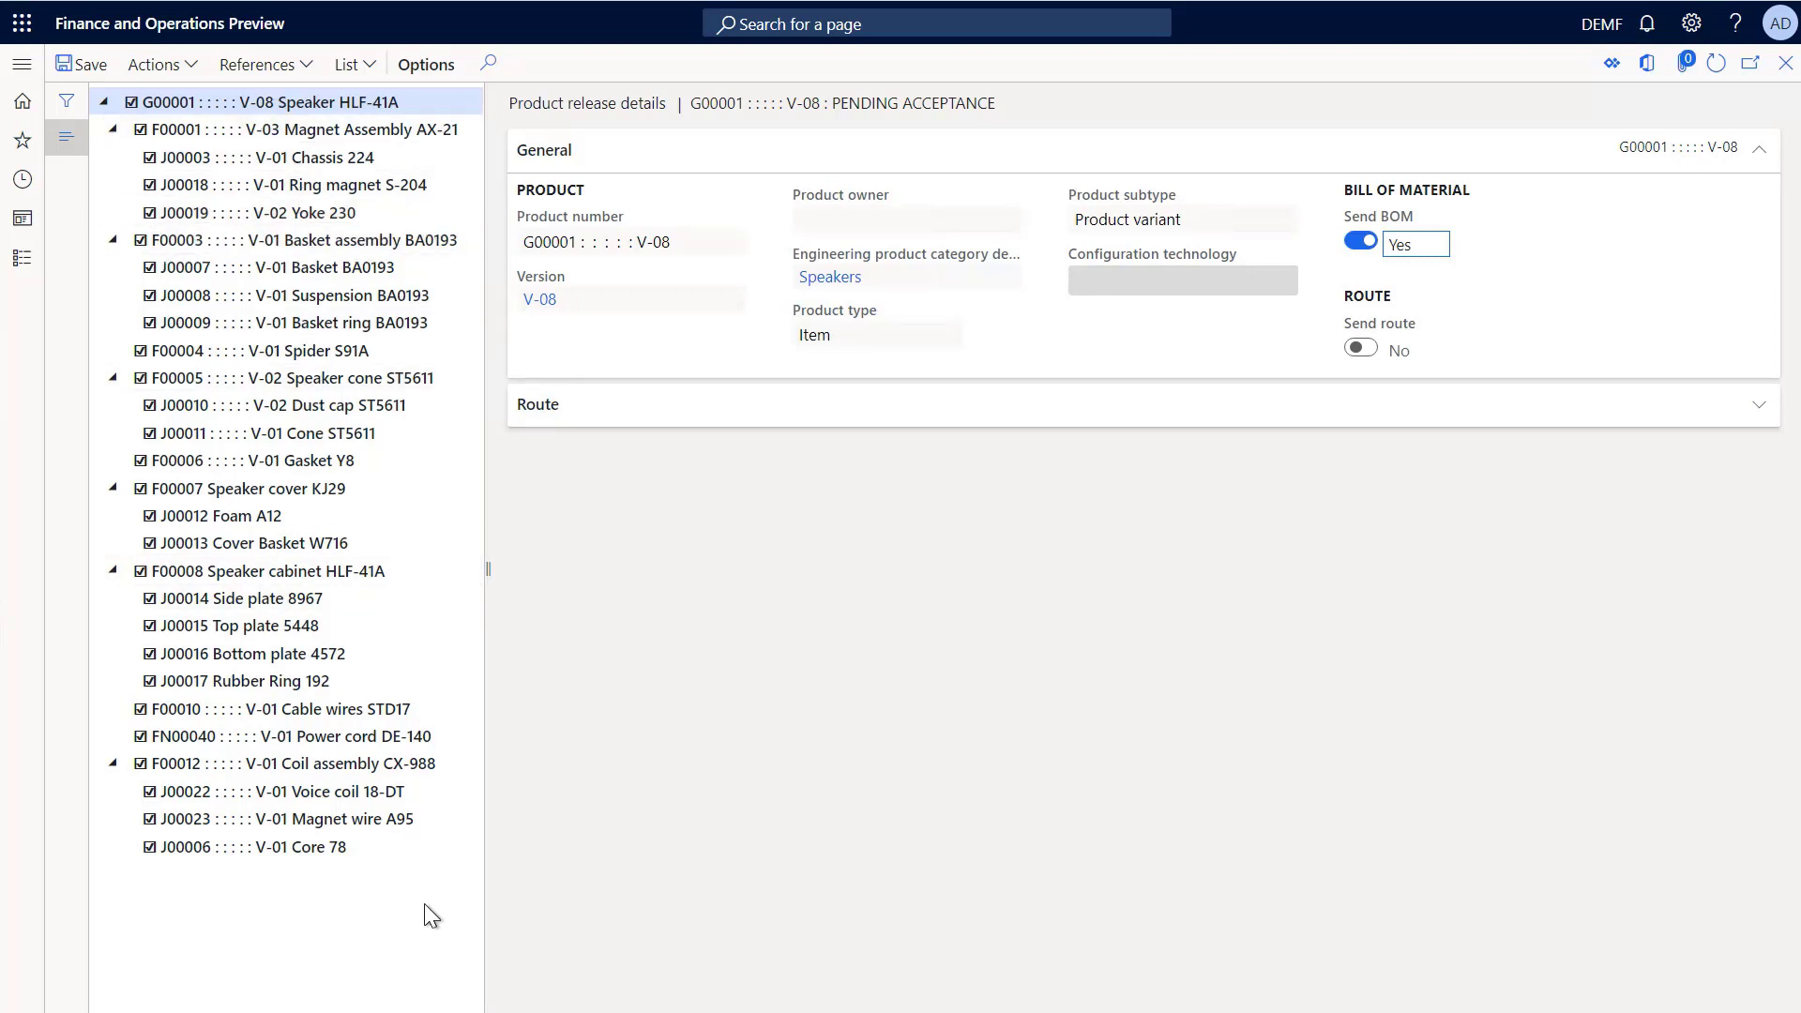
click(1785, 63)
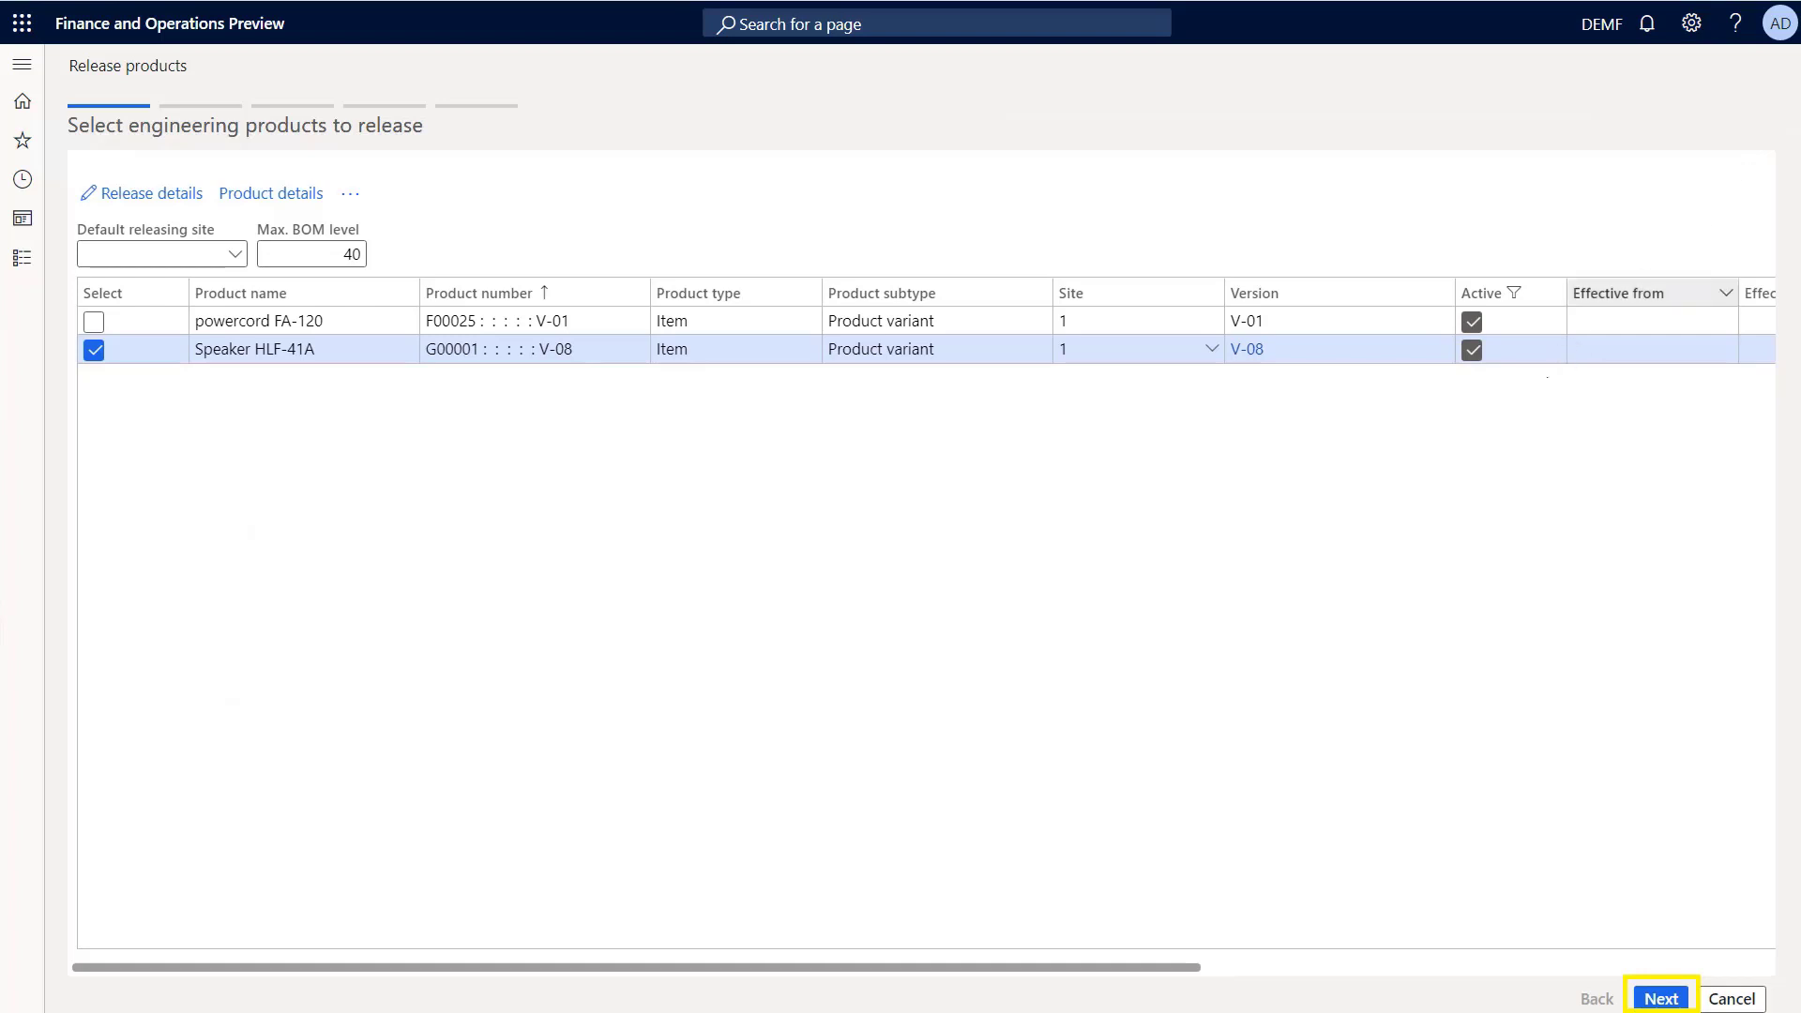
click(1660, 998)
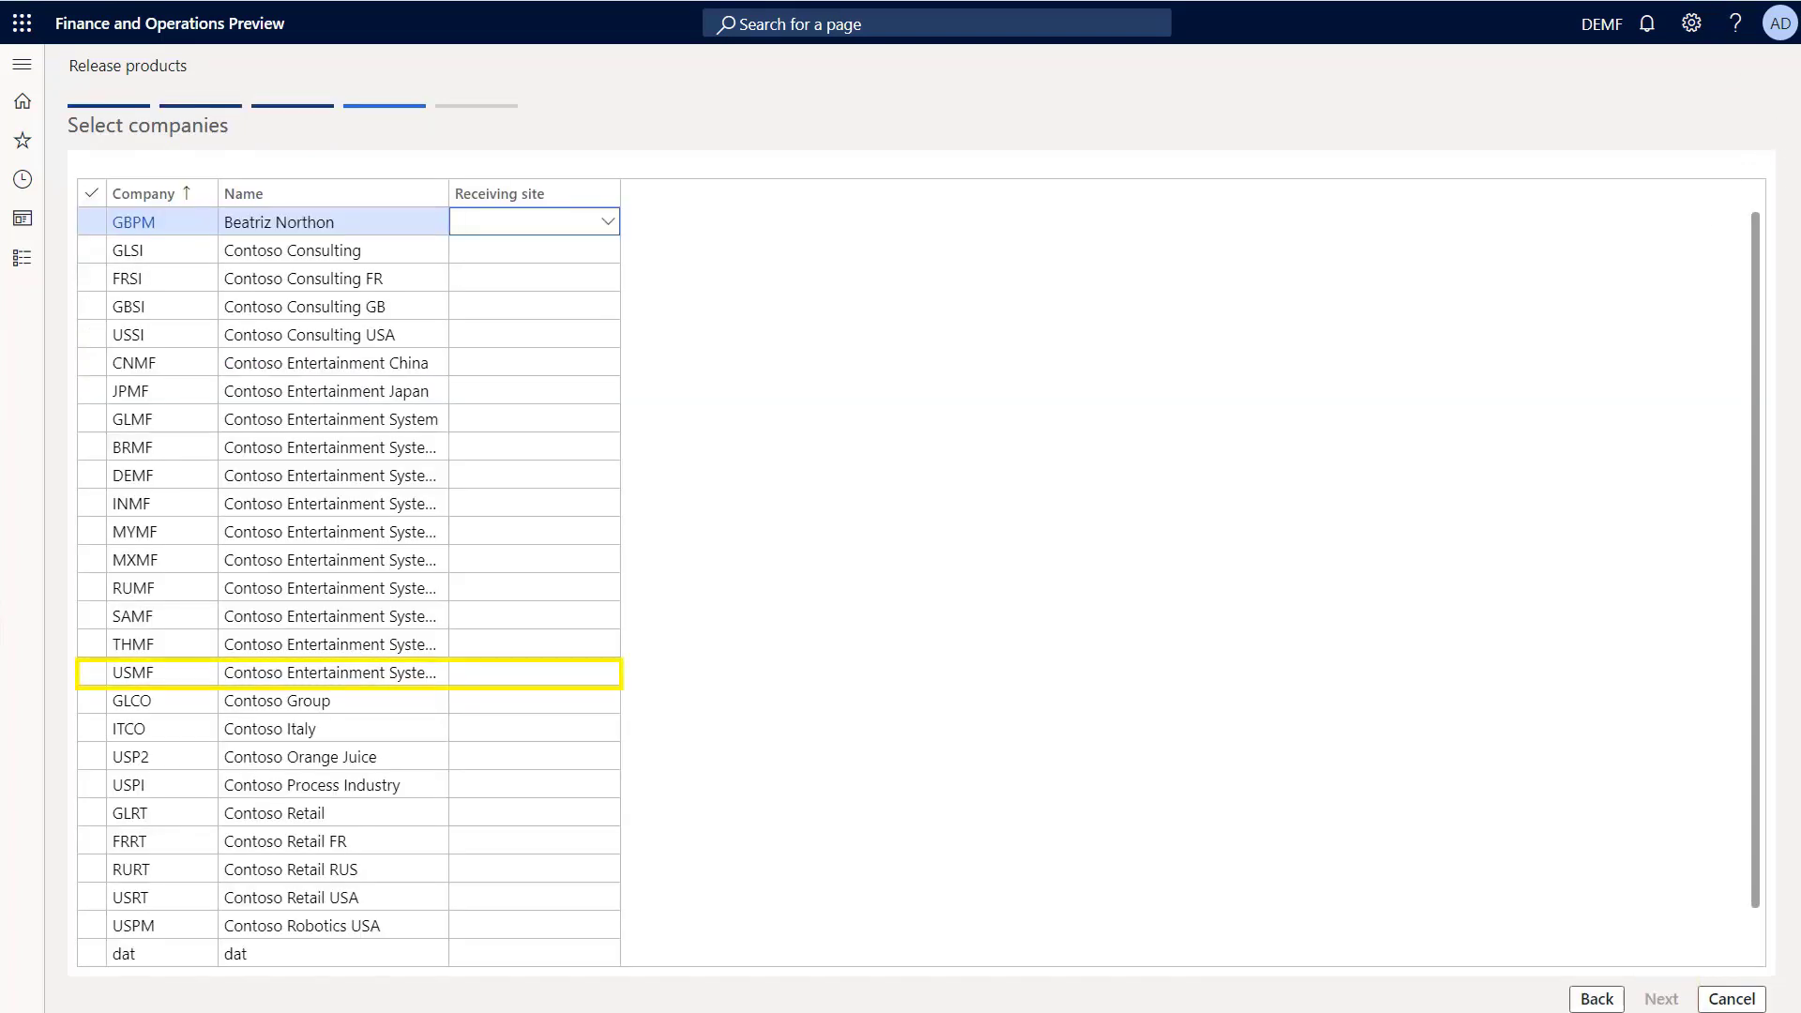
click(91, 671)
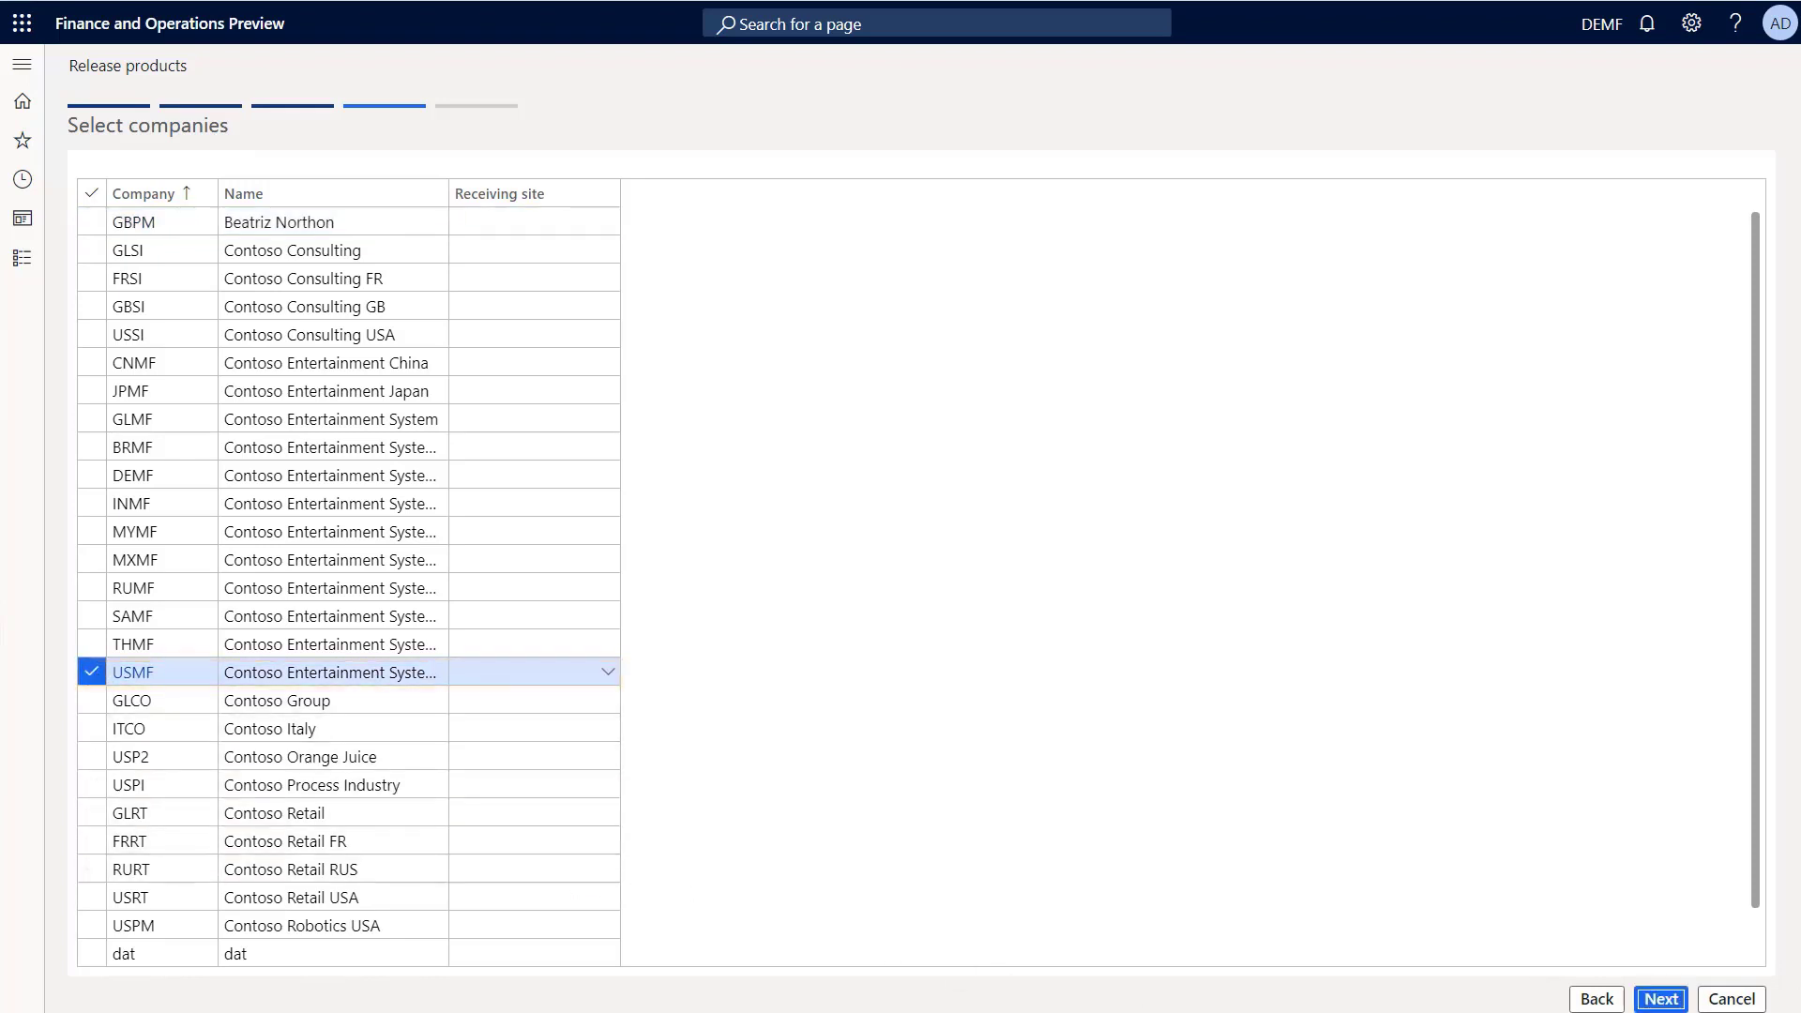
click(1660, 998)
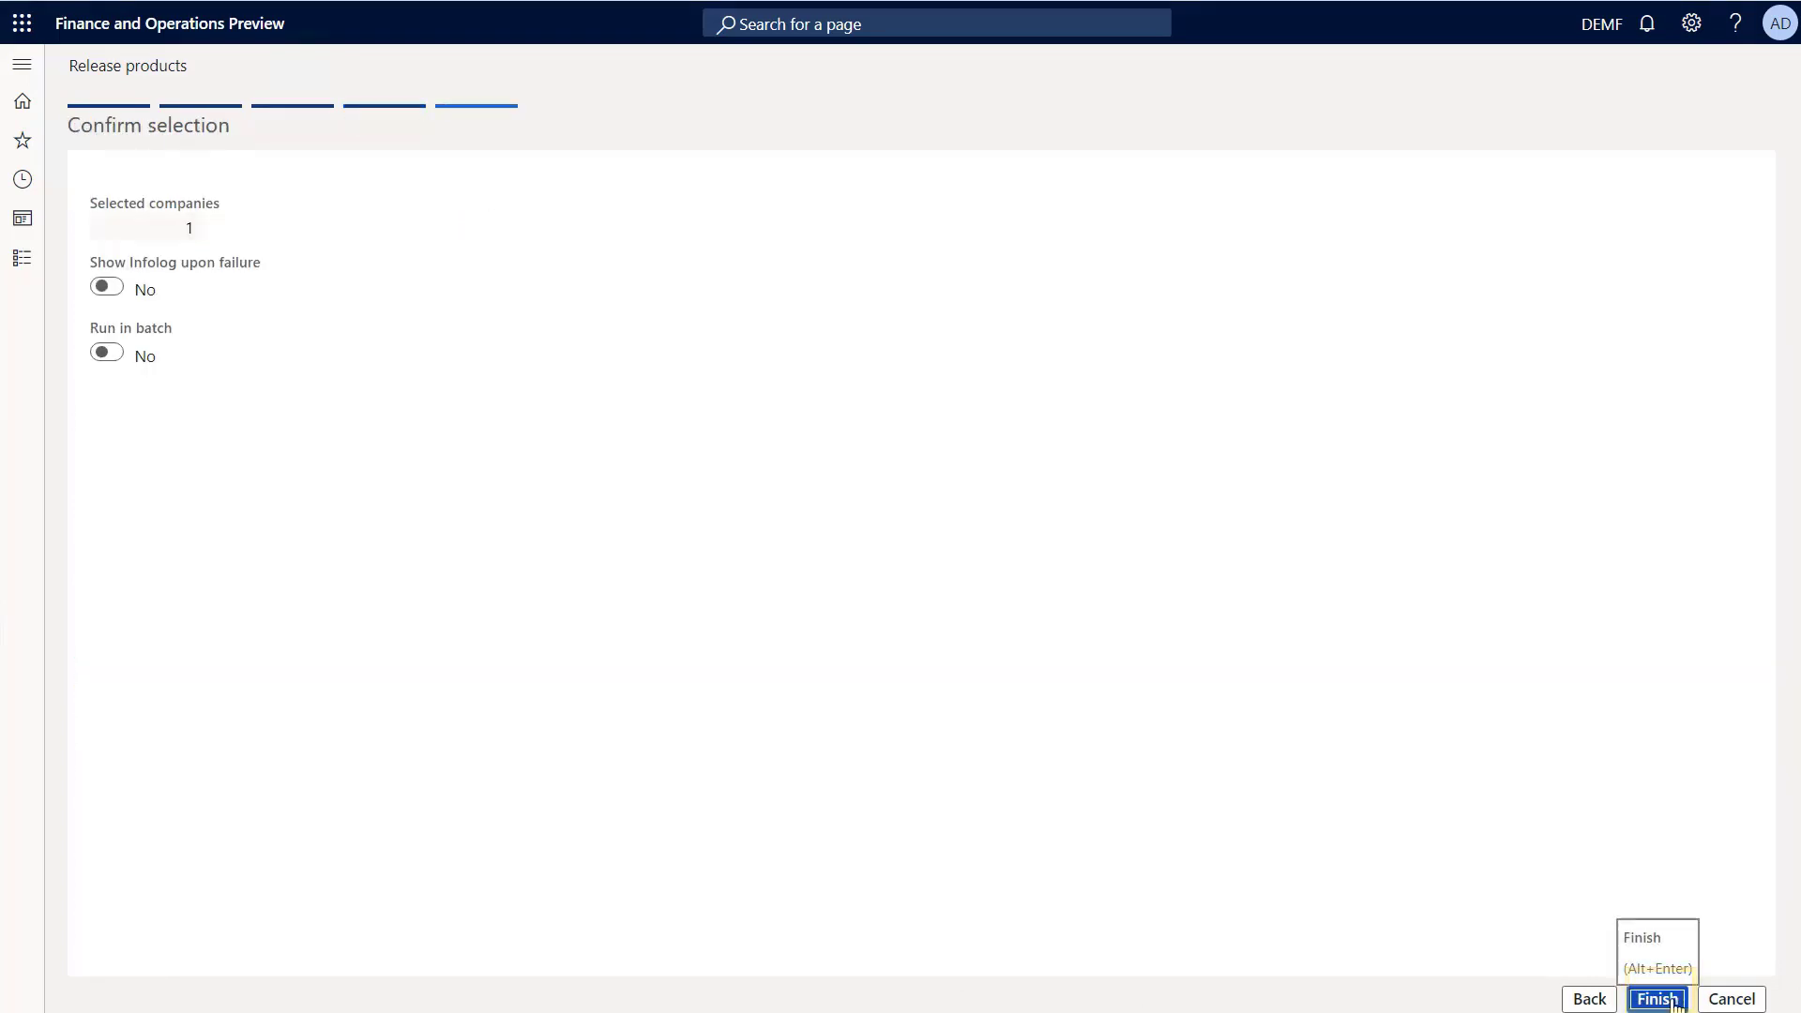
click(1673, 1000)
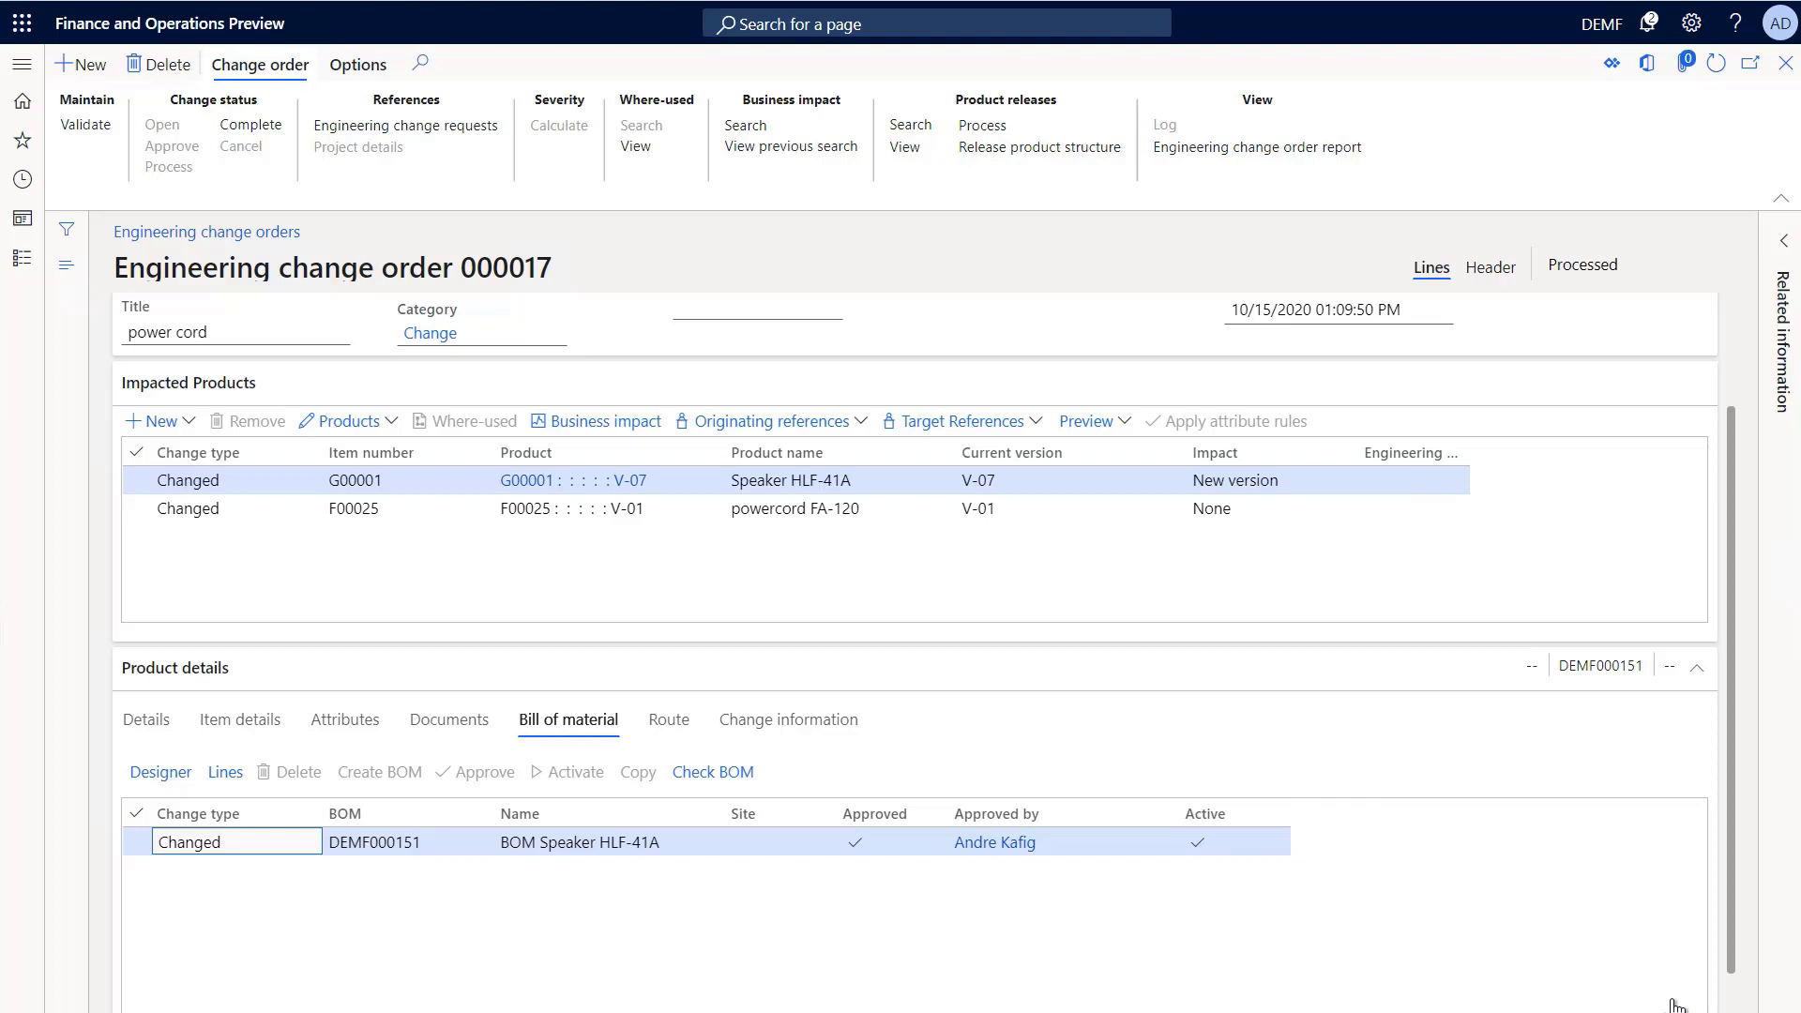
Step: Switch the current company to USMF
click(1603, 25)
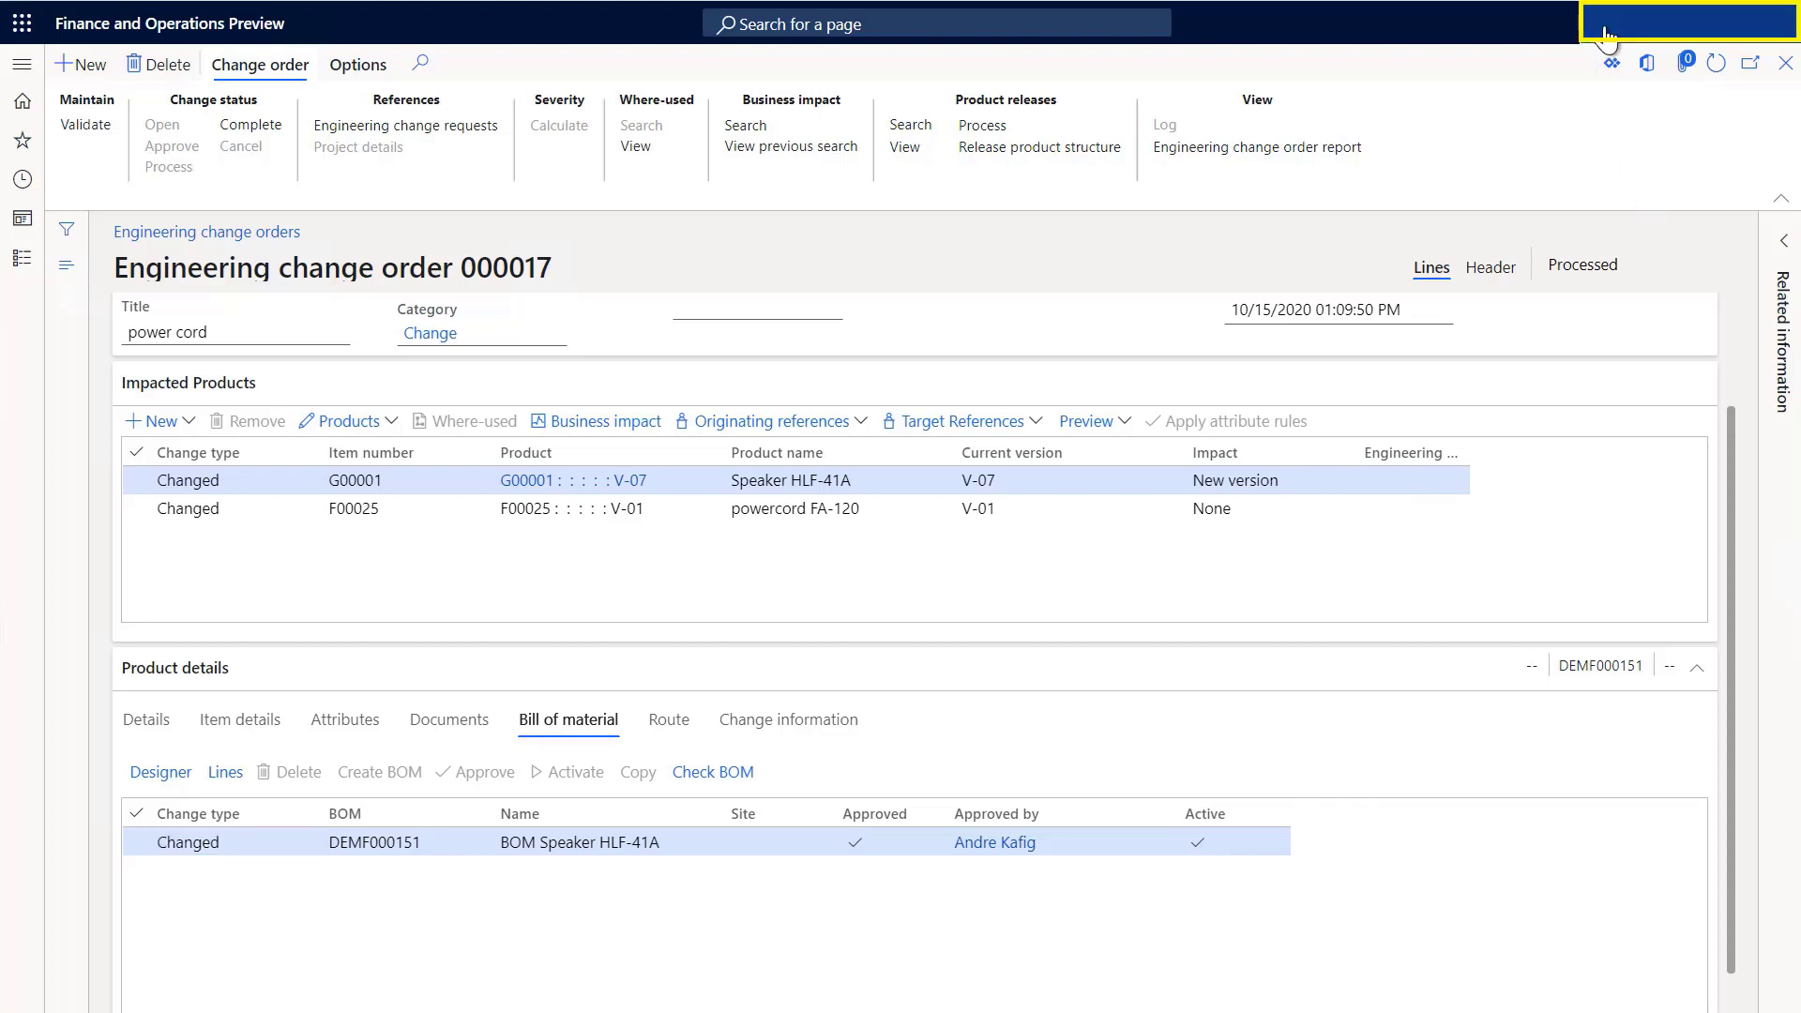
text(USMF)
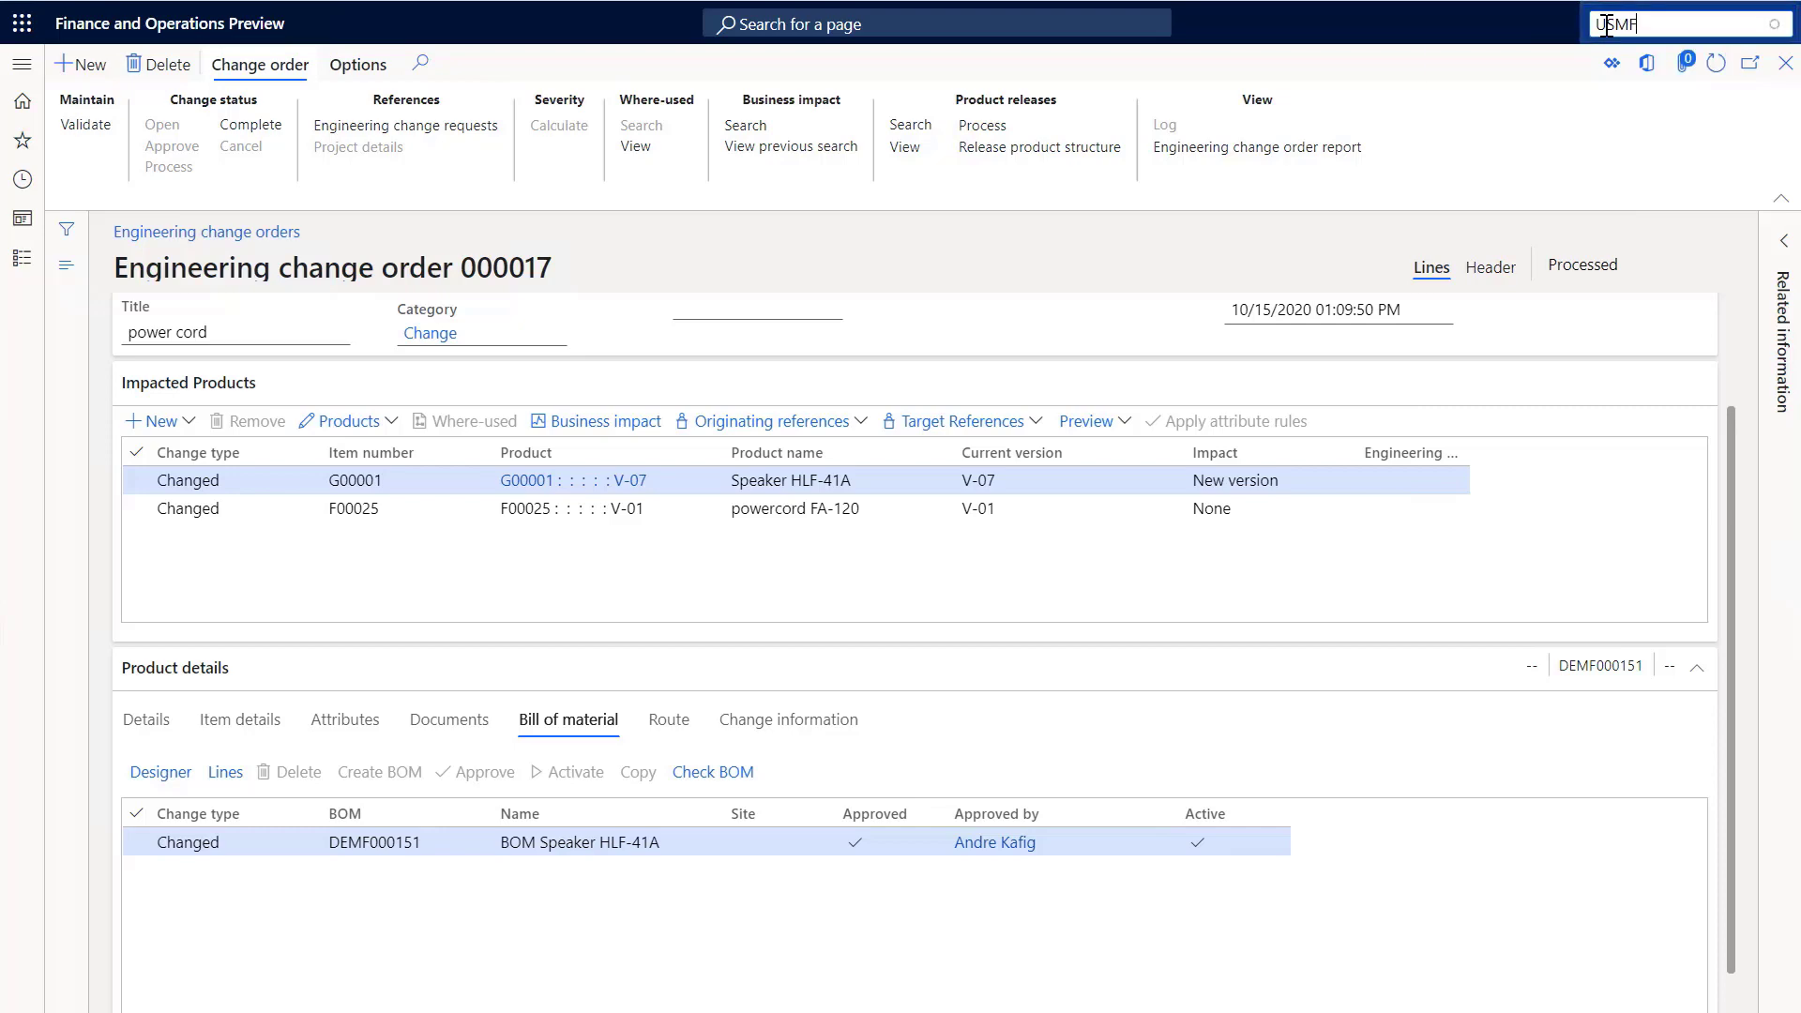
key(Return)
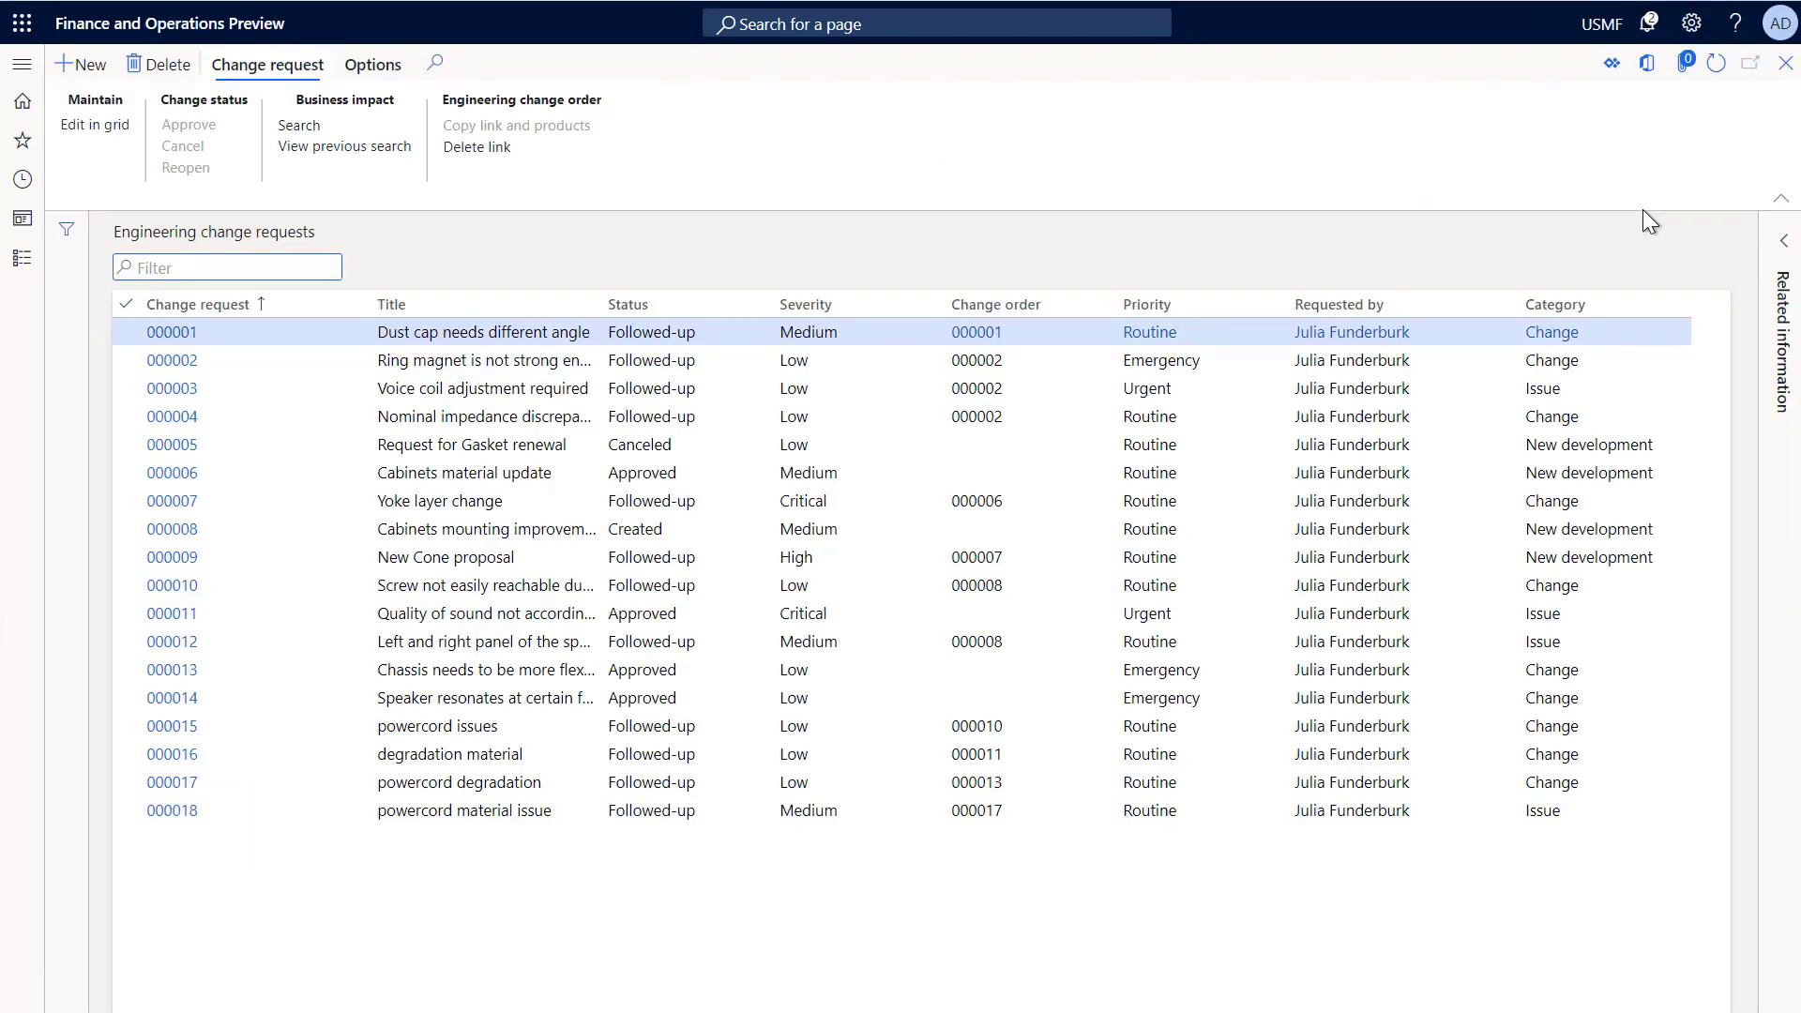
Step: Accept the pending Speaker HLF-41A V-08 release from Open product releases
click(29, 270)
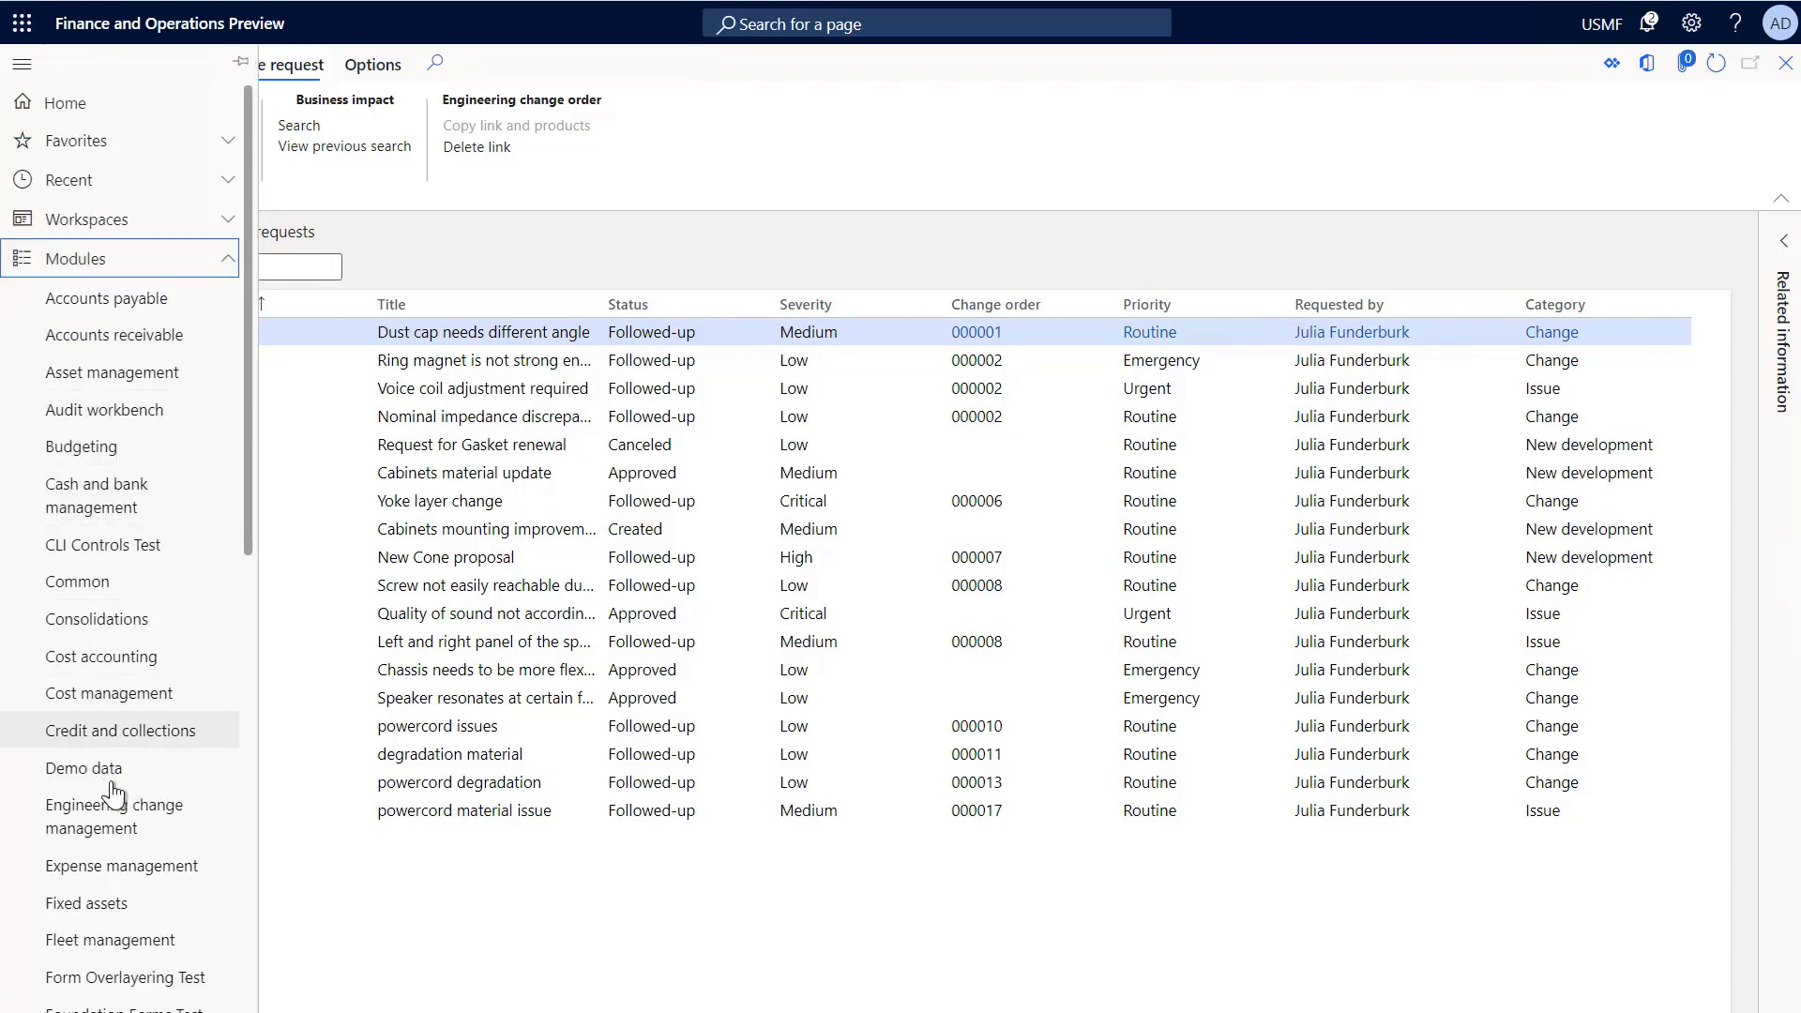
click(120, 816)
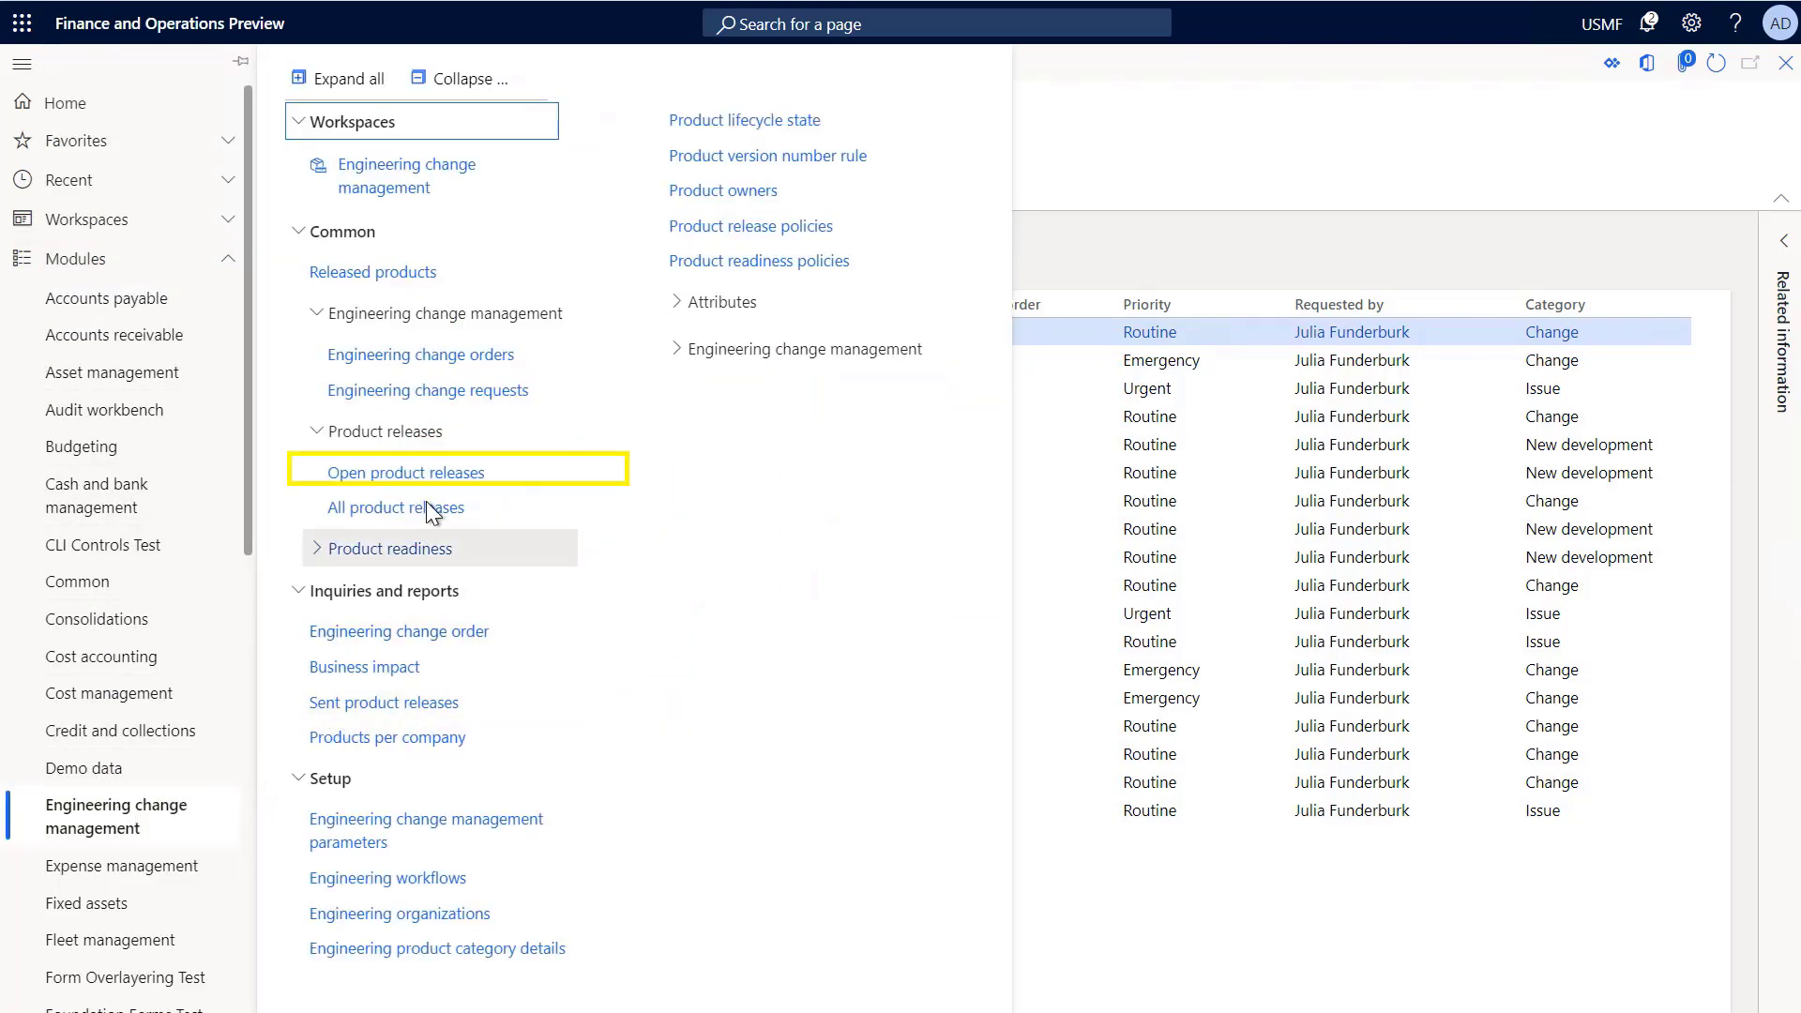
click(435, 473)
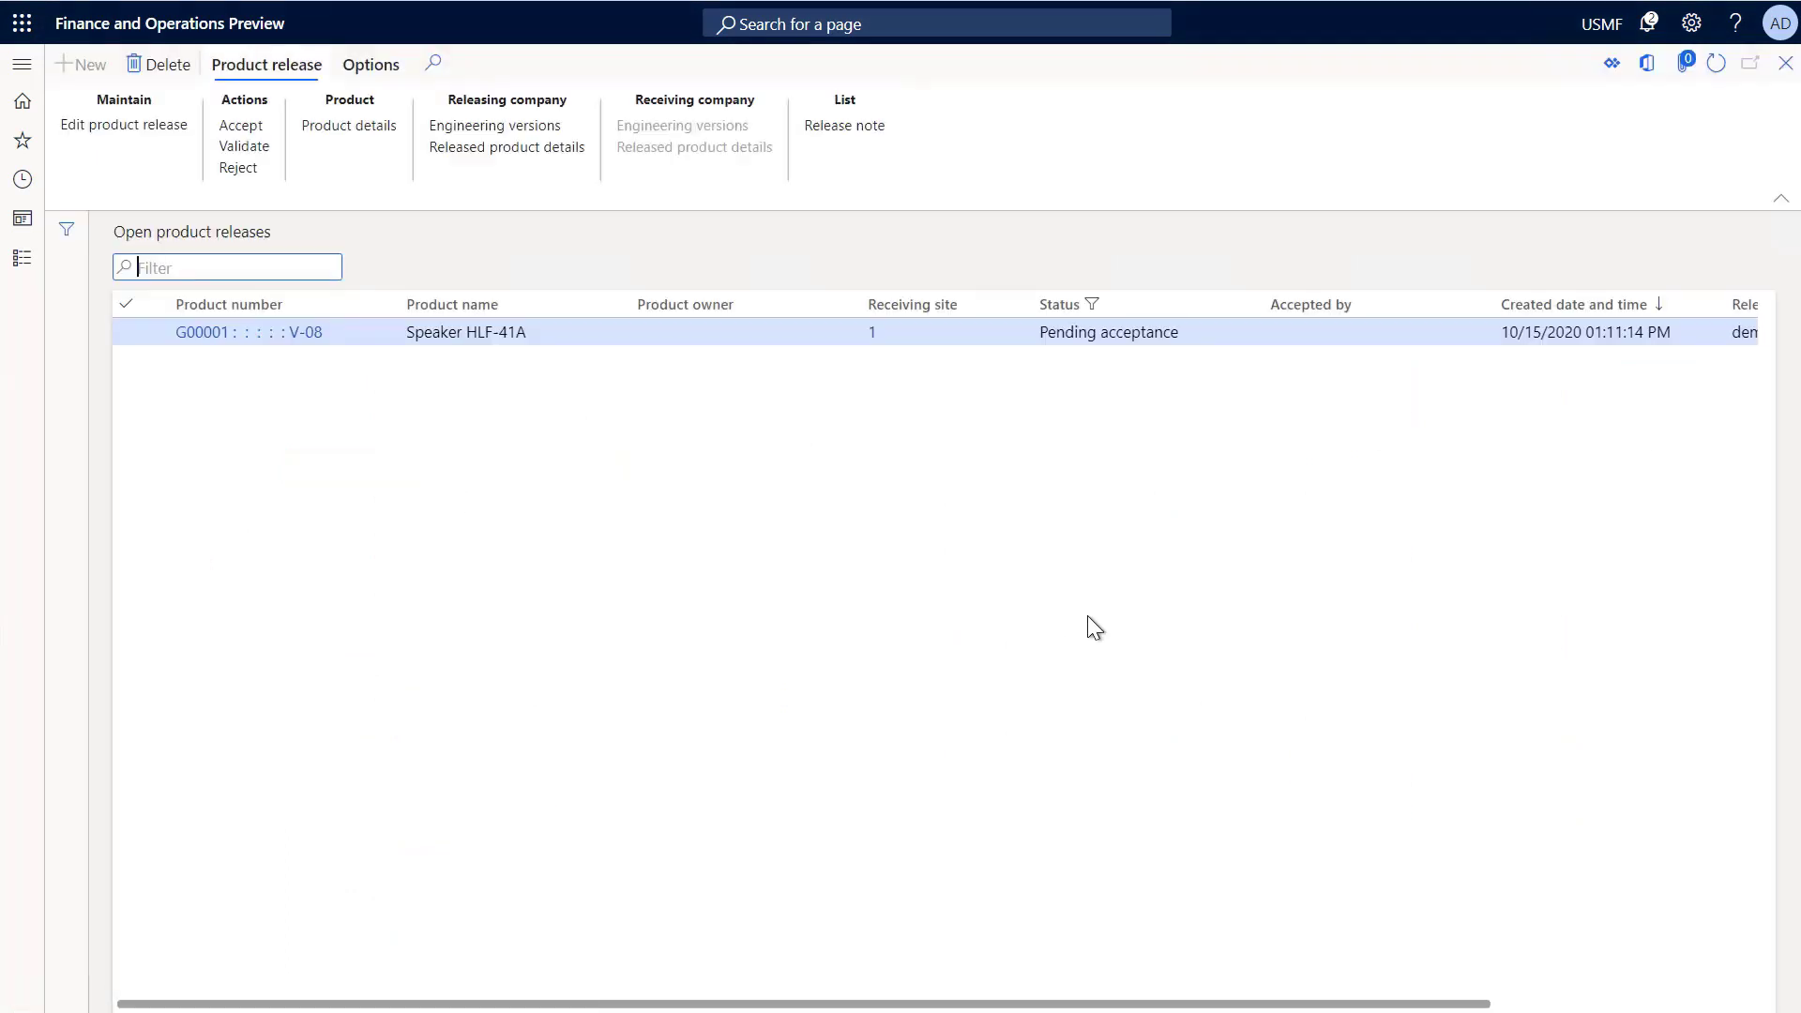
click(211, 333)
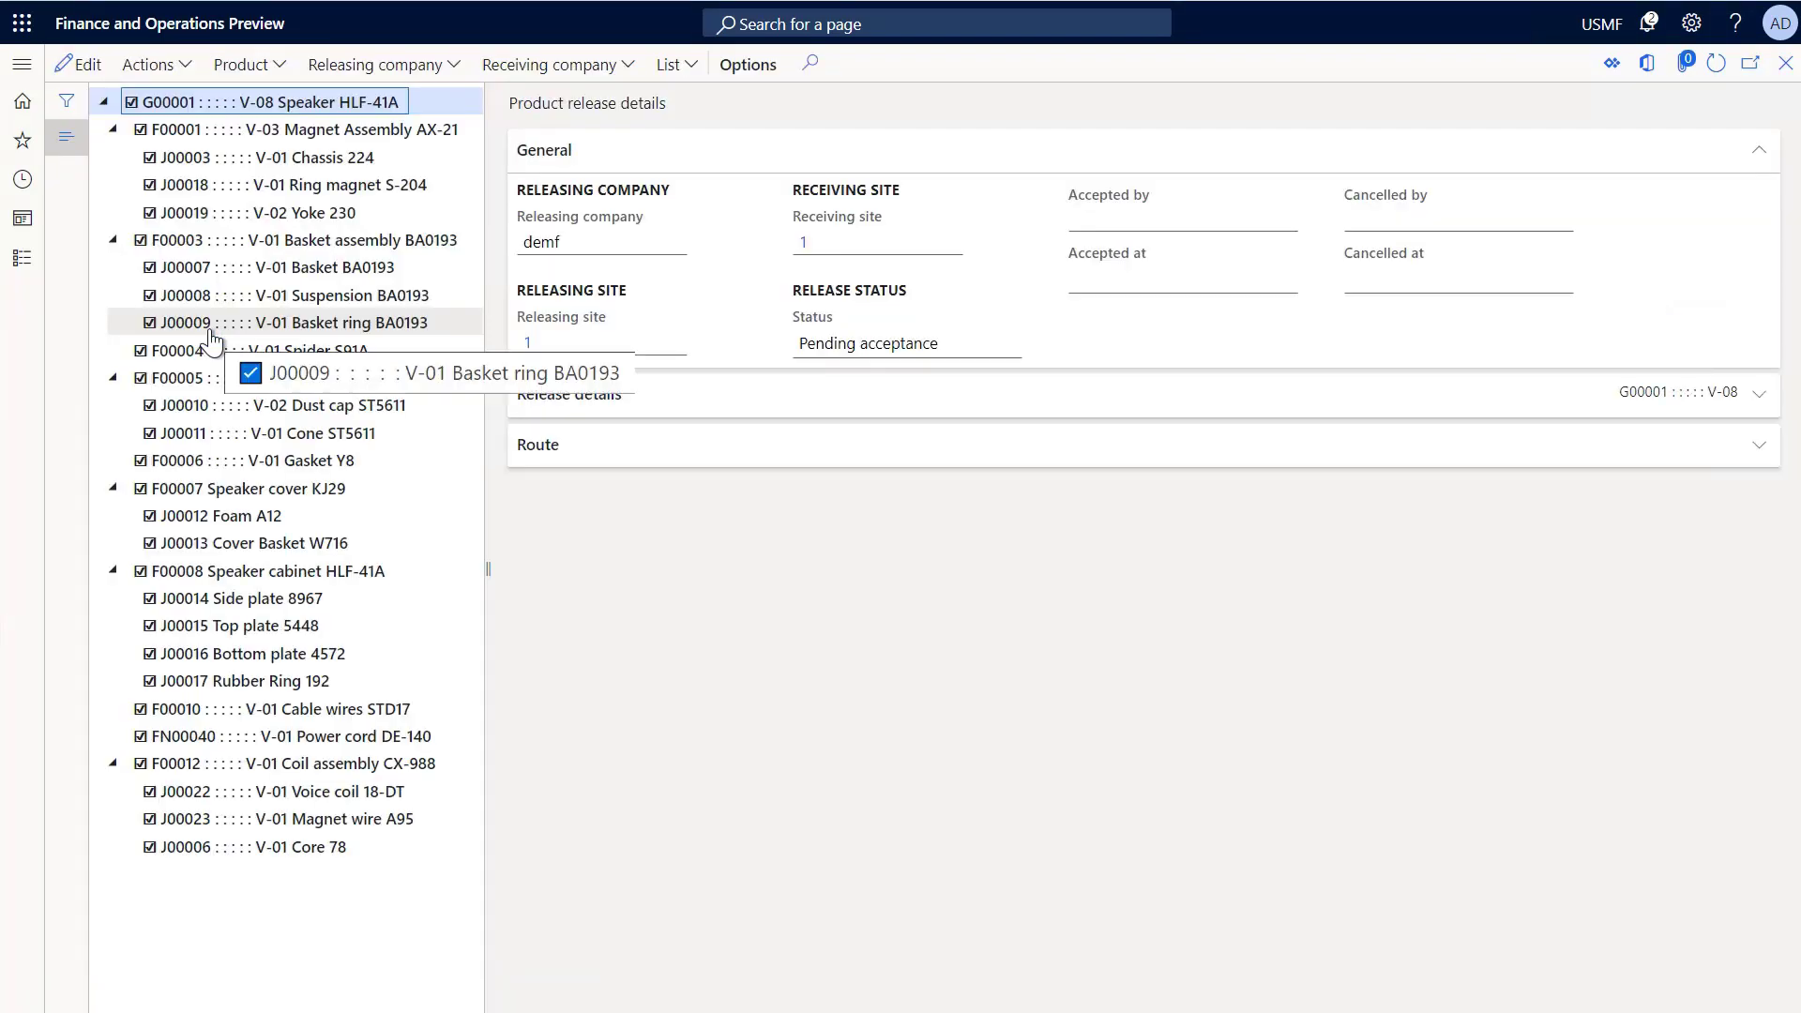
click(178, 66)
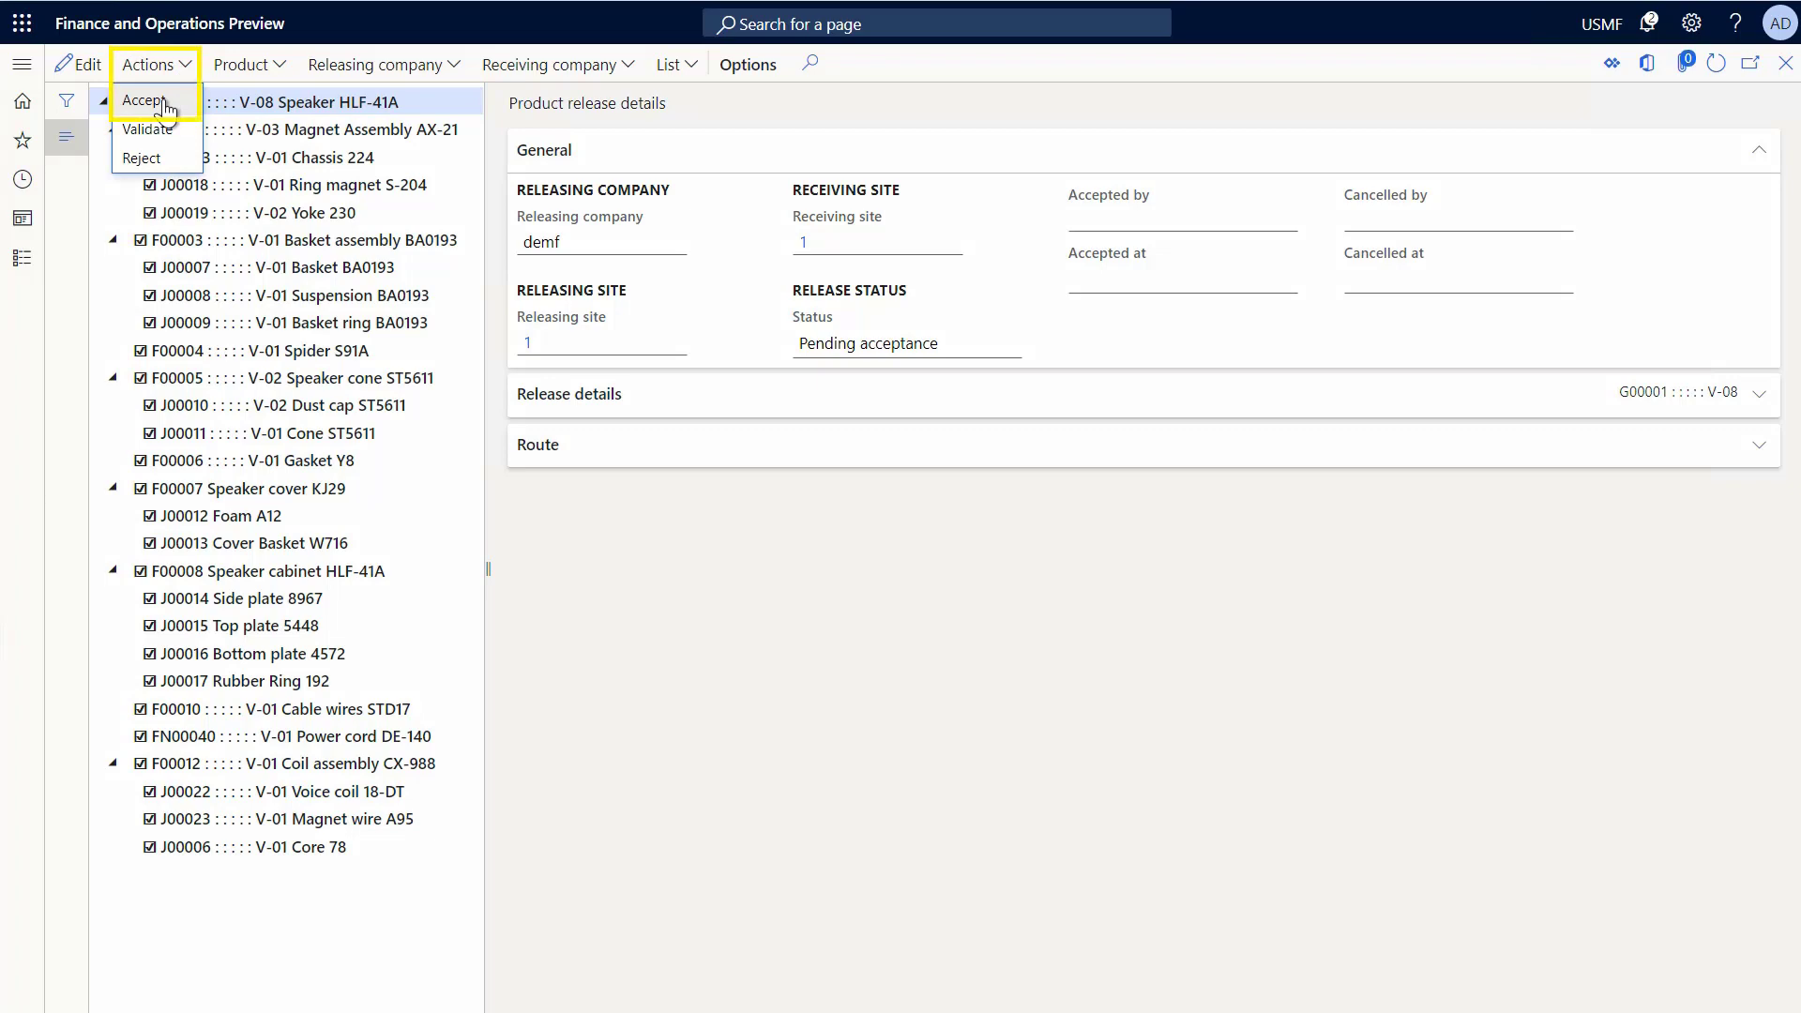
click(166, 104)
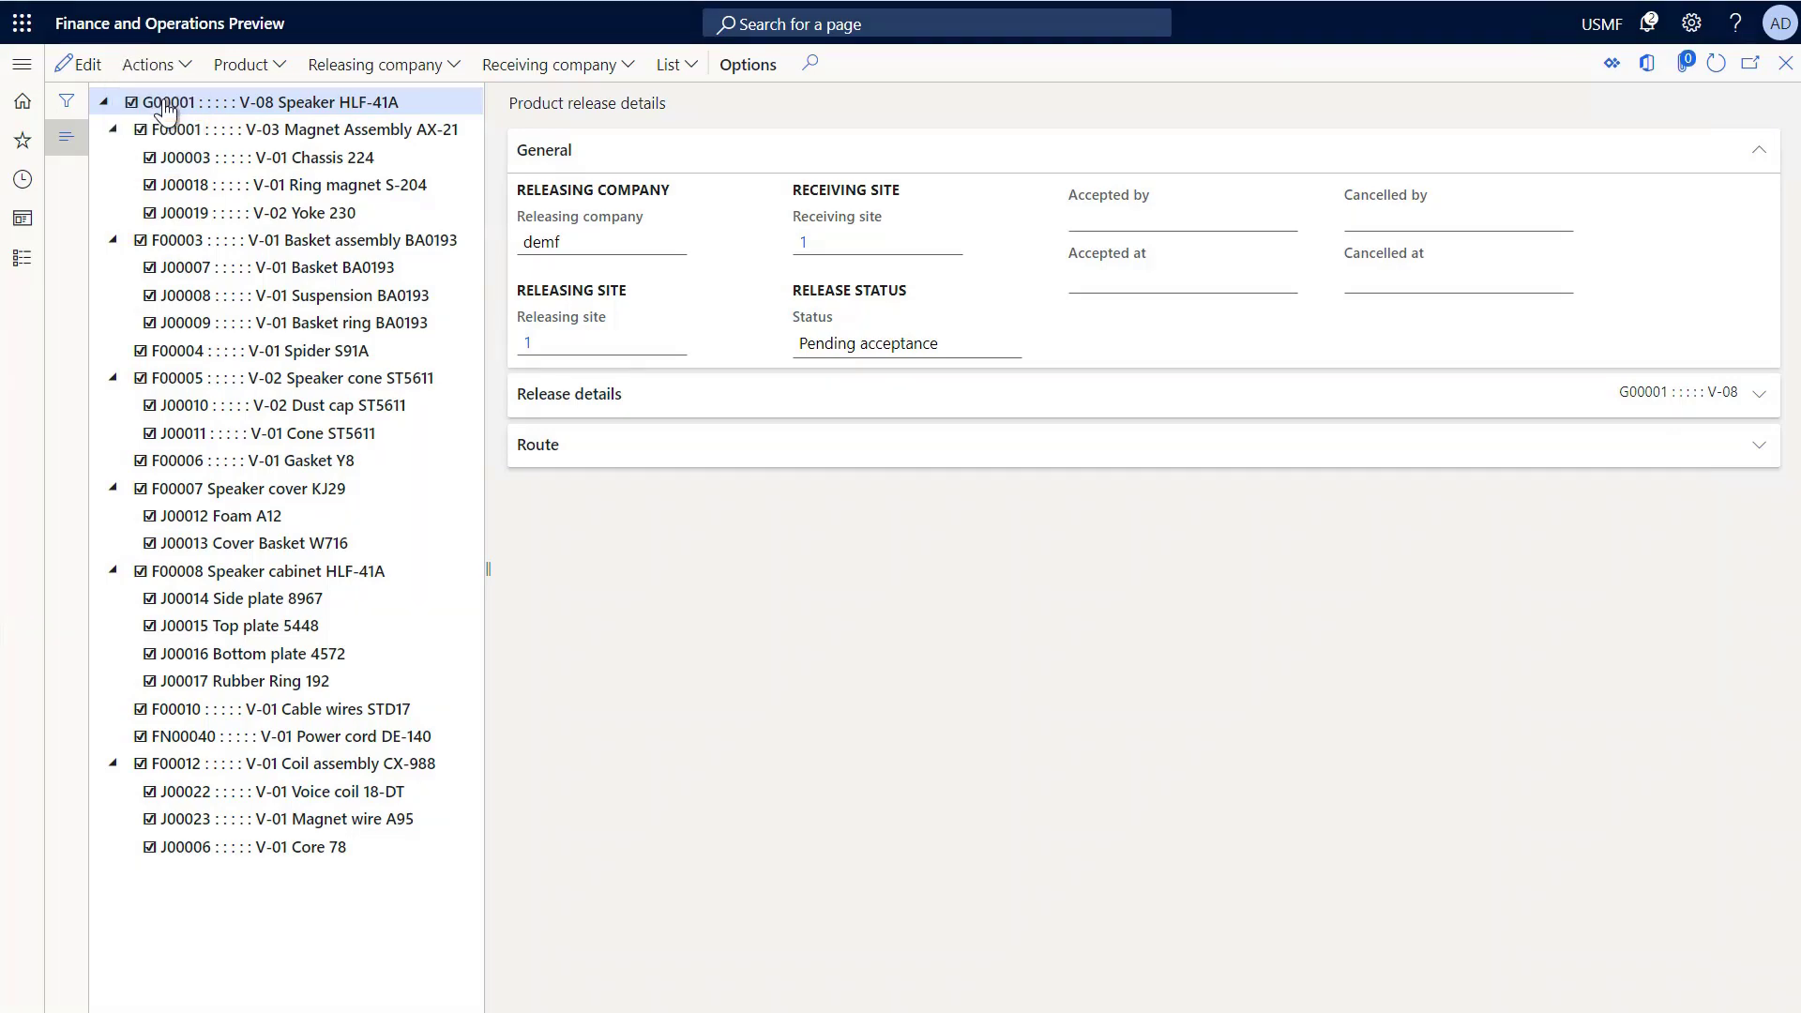